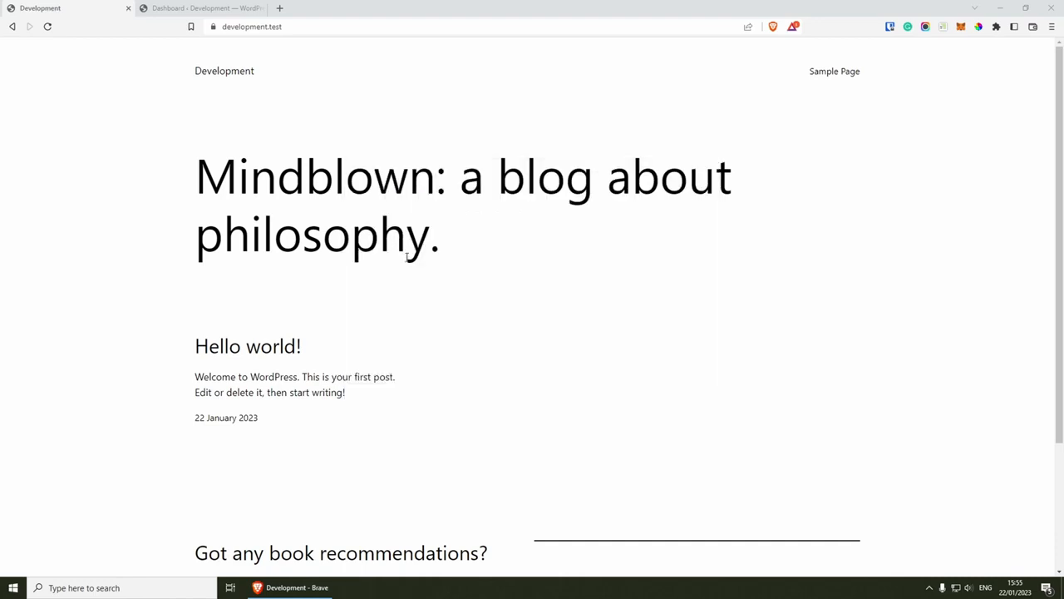
{"action": "scroll", "coordinate": [460, 343], "scroll_direction": "down", "scroll_amount": 3}
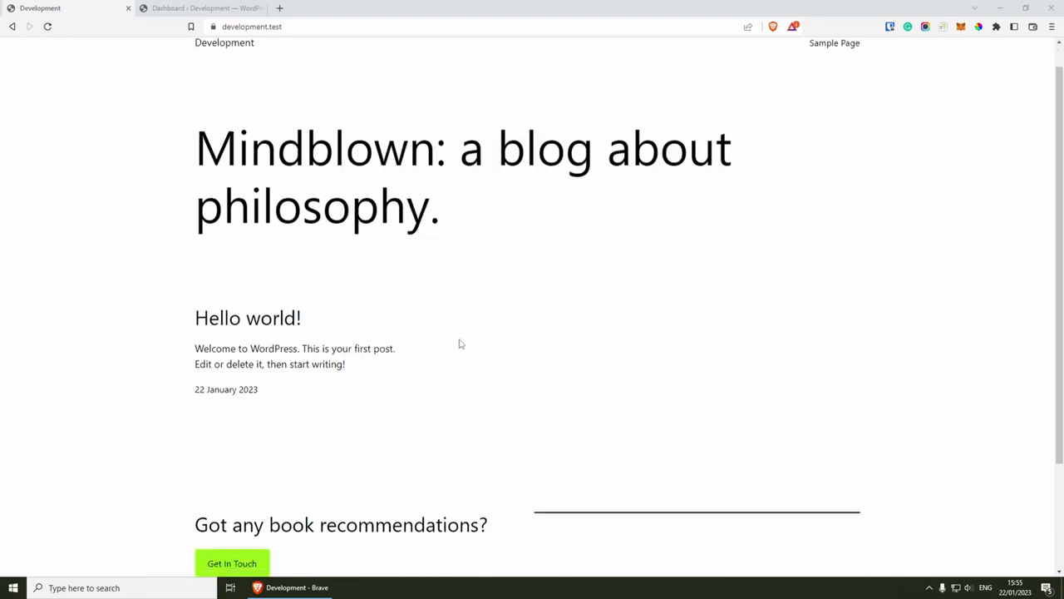
{"action": "scroll", "coordinate": [459, 343], "scroll_direction": "up", "scroll_amount": 3}
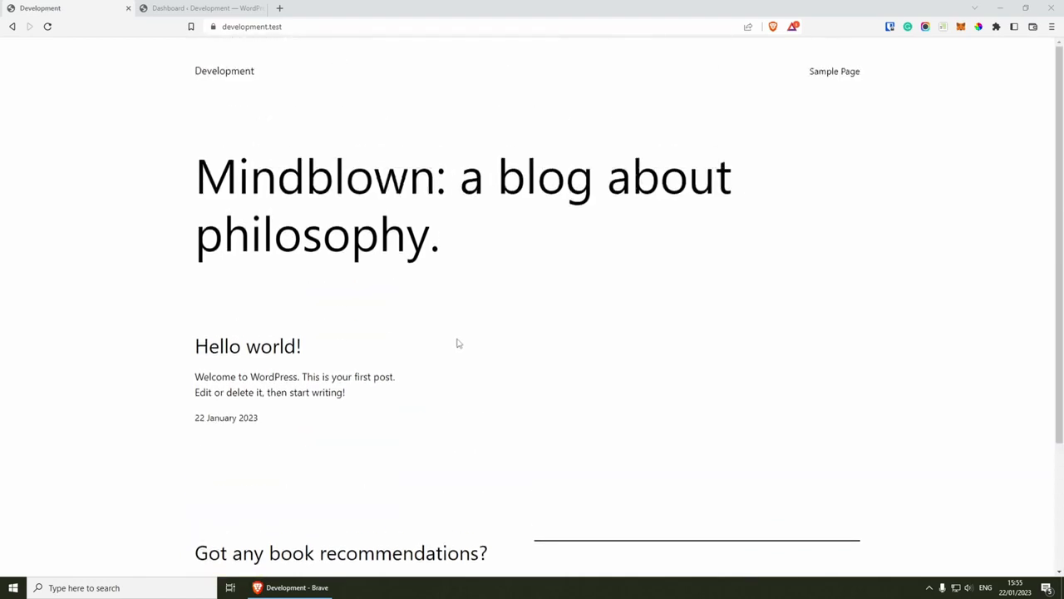
Find the Create Block Theme plugin in the WordPress plugin directory, install it and activate it.
{"action": "left_click", "coordinate": [205, 8]}
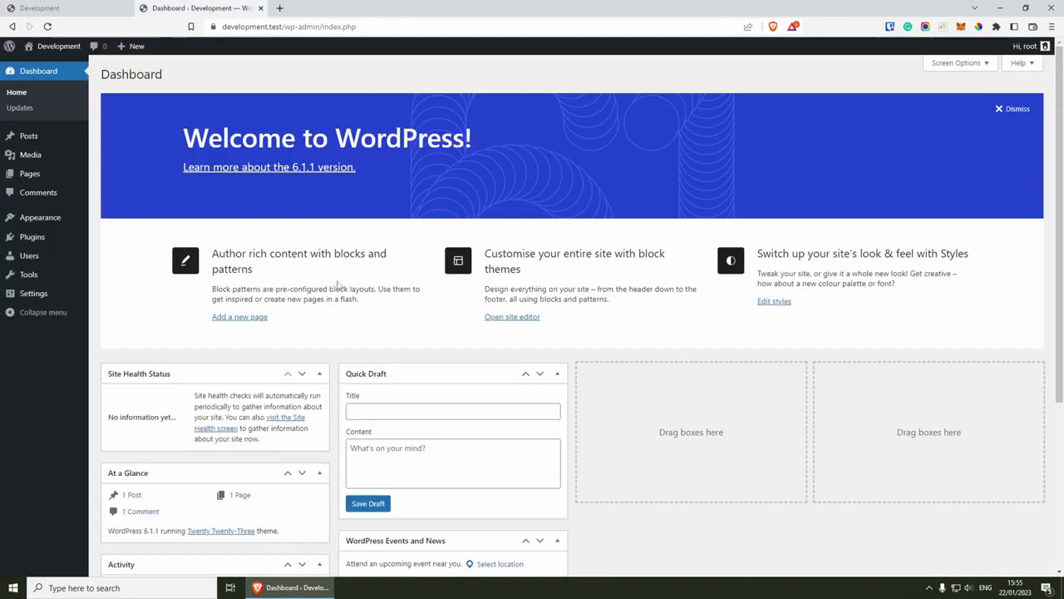
{"action": "left_click", "coordinate": [42, 239]}
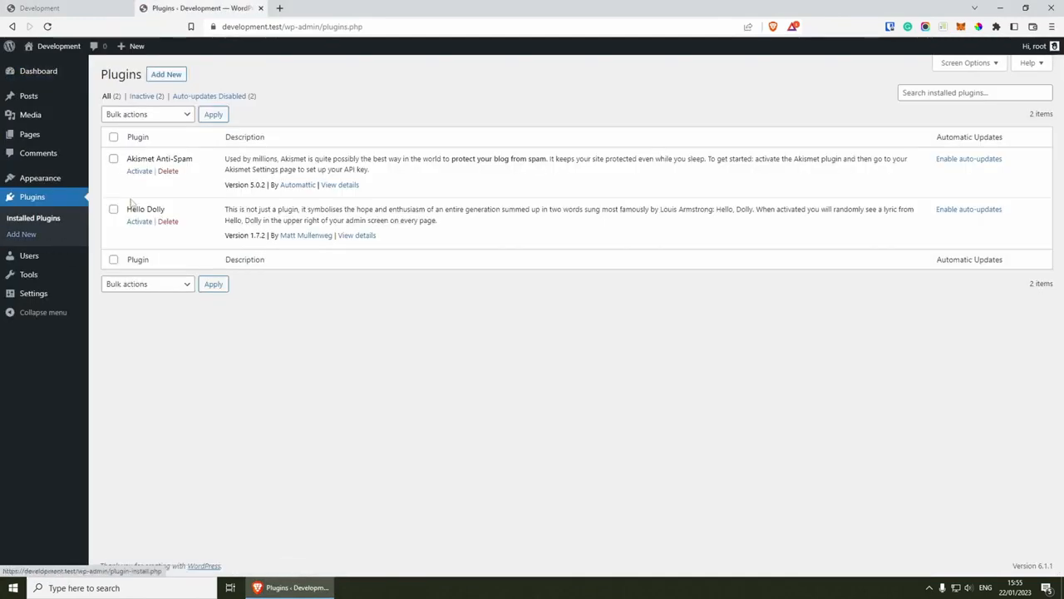
{"action": "left_click", "coordinate": [165, 74]}
{"action": "left_click", "coordinate": [922, 104]}
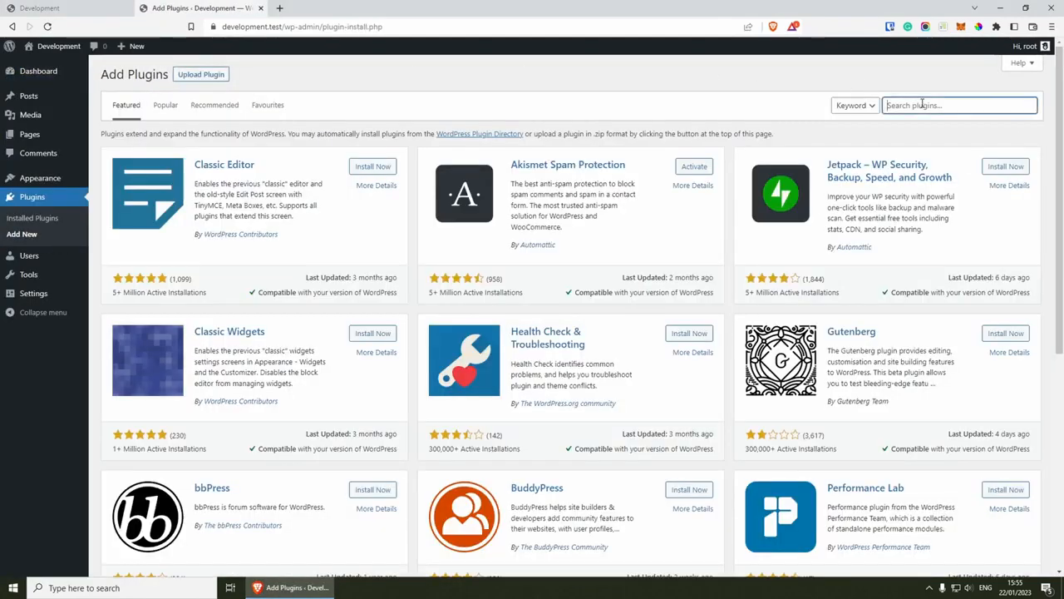
{"action": "left_click", "coordinate": [923, 105]}
{"action": "left_click", "coordinate": [975, 132]}
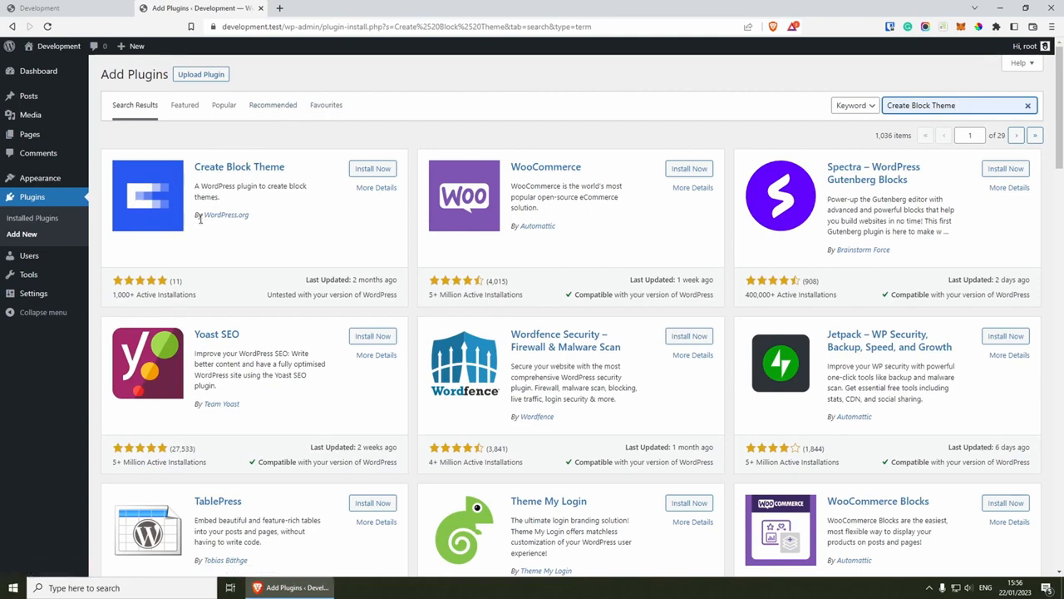
{"action": "left_click", "coordinate": [380, 172]}
{"action": "left_click", "coordinate": [371, 175]}
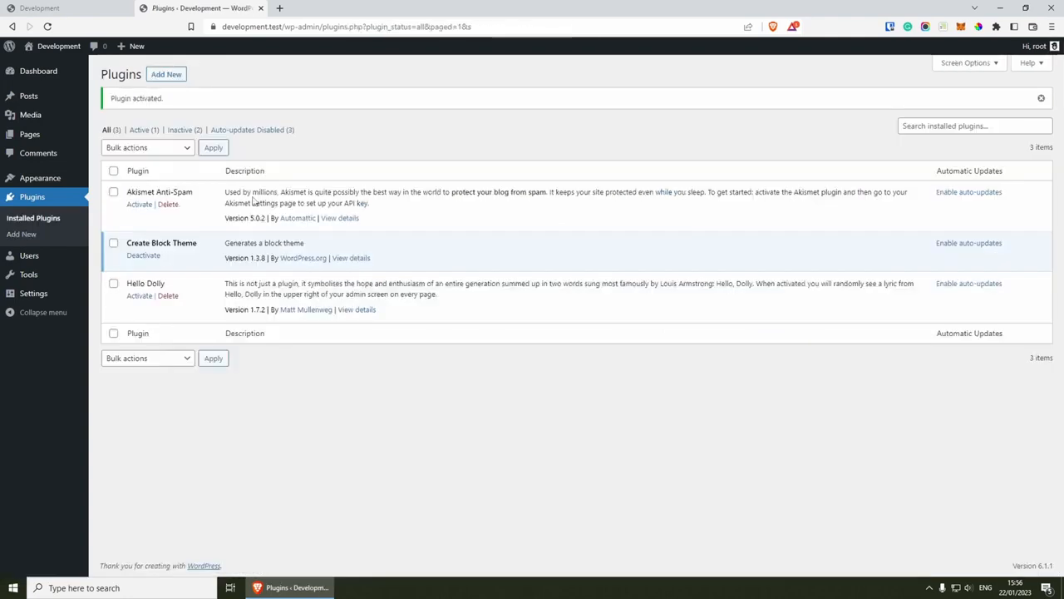
Install and activate the Gutenberg plugin from the featured plugins.
{"action": "left_click", "coordinate": [166, 74]}
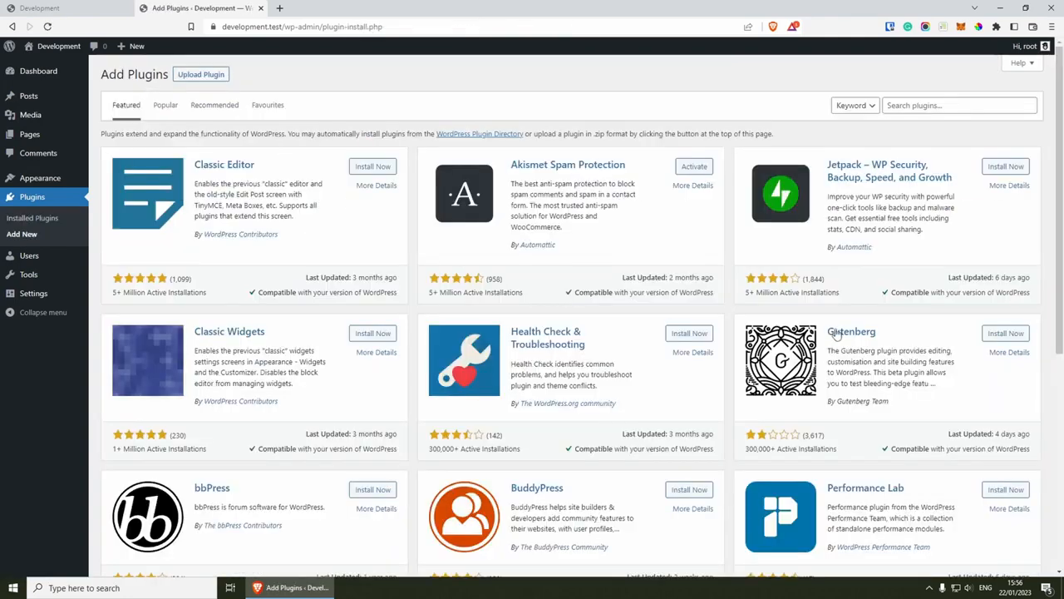
{"action": "left_click", "coordinate": [1005, 333]}
{"action": "left_click", "coordinate": [1006, 333]}
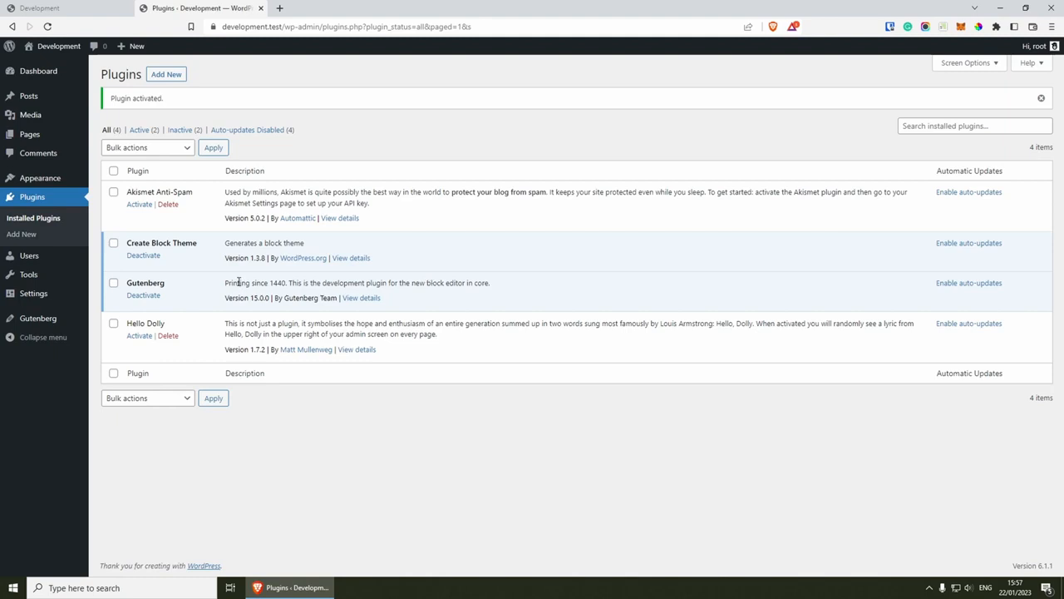
Generate a blank block theme named Raddy with the Create Block Theme plugin.
{"action": "mouse_move", "coordinate": [52, 177]}
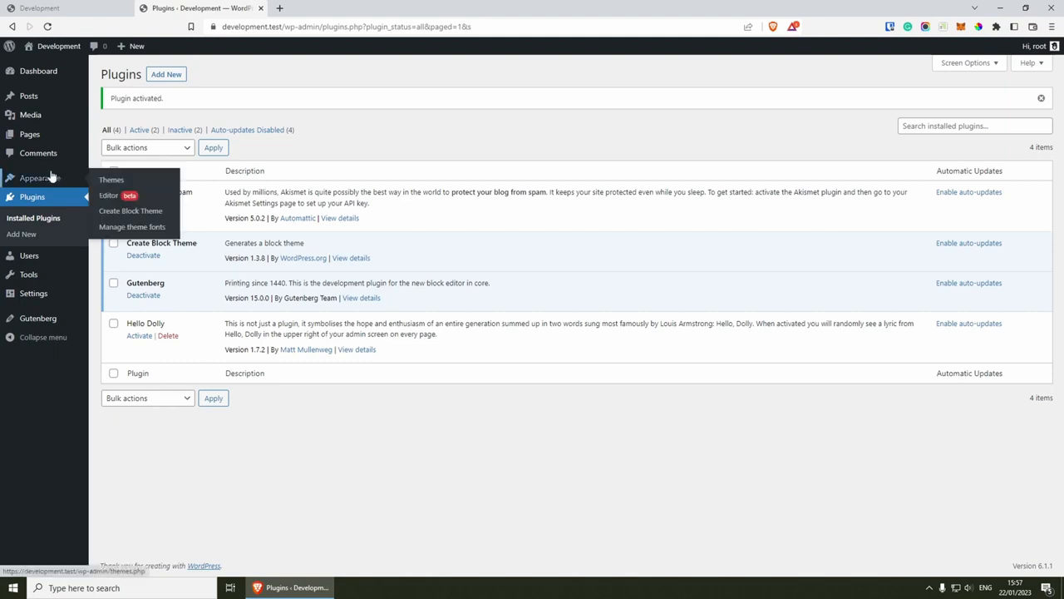
{"action": "left_click", "coordinate": [117, 180]}
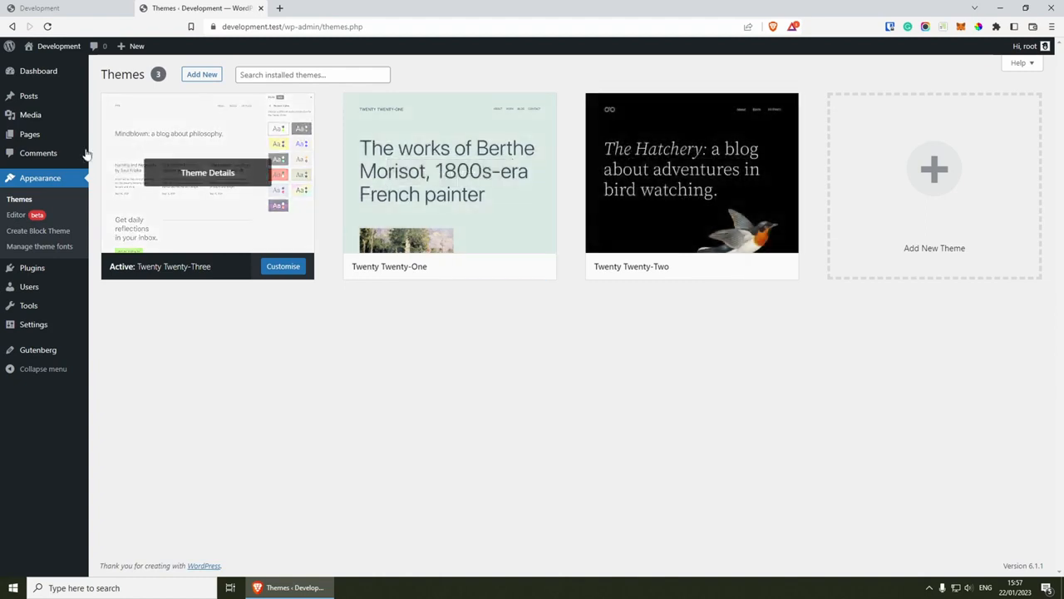
{"action": "left_click", "coordinate": [39, 236]}
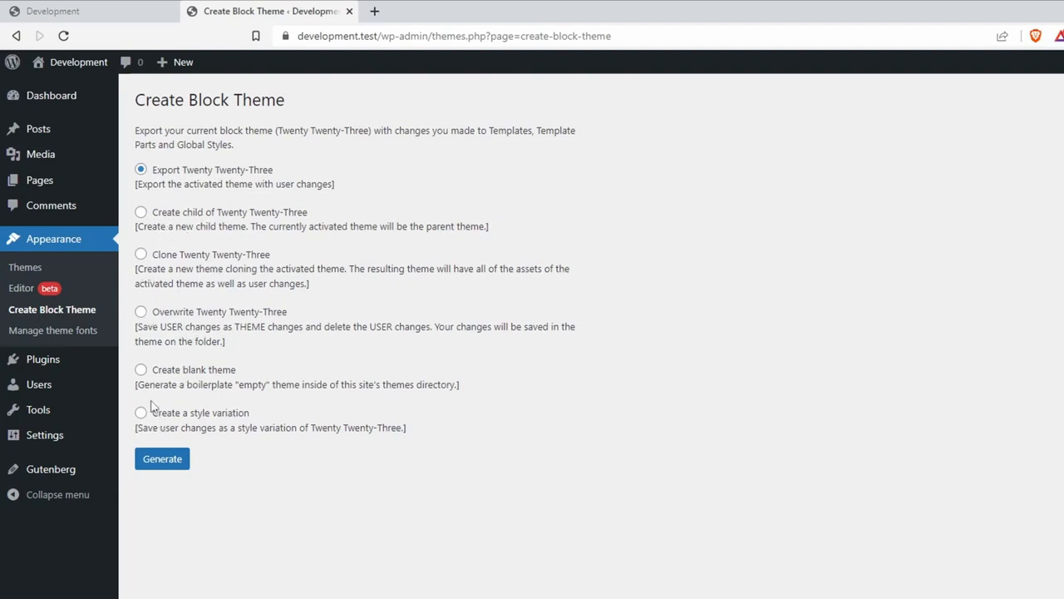
{"action": "left_click", "coordinate": [140, 371]}
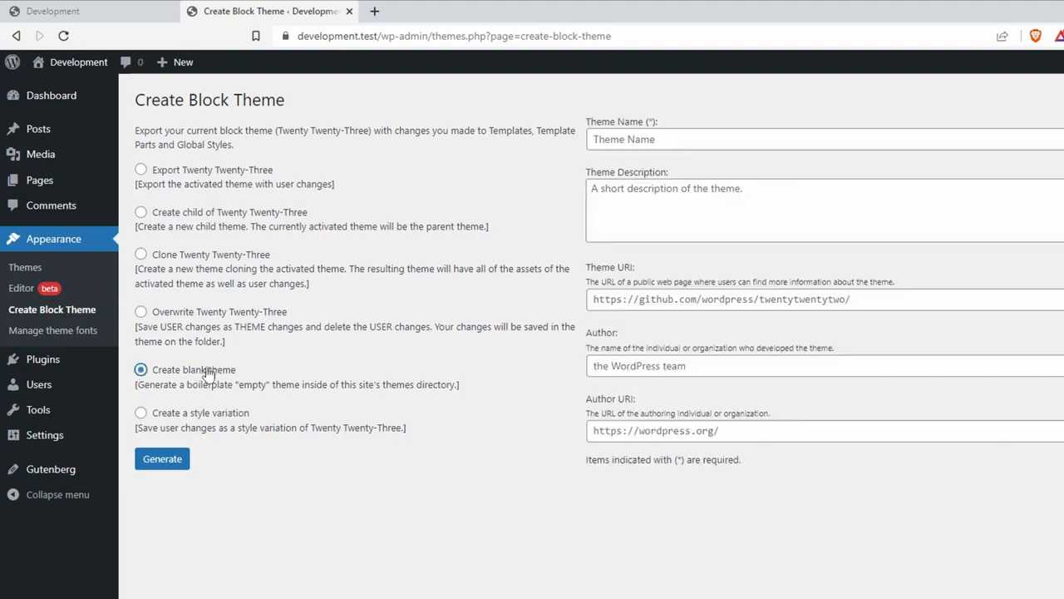
{"action": "left_click", "coordinate": [666, 143]}
{"action": "type", "text": "Raddy"}
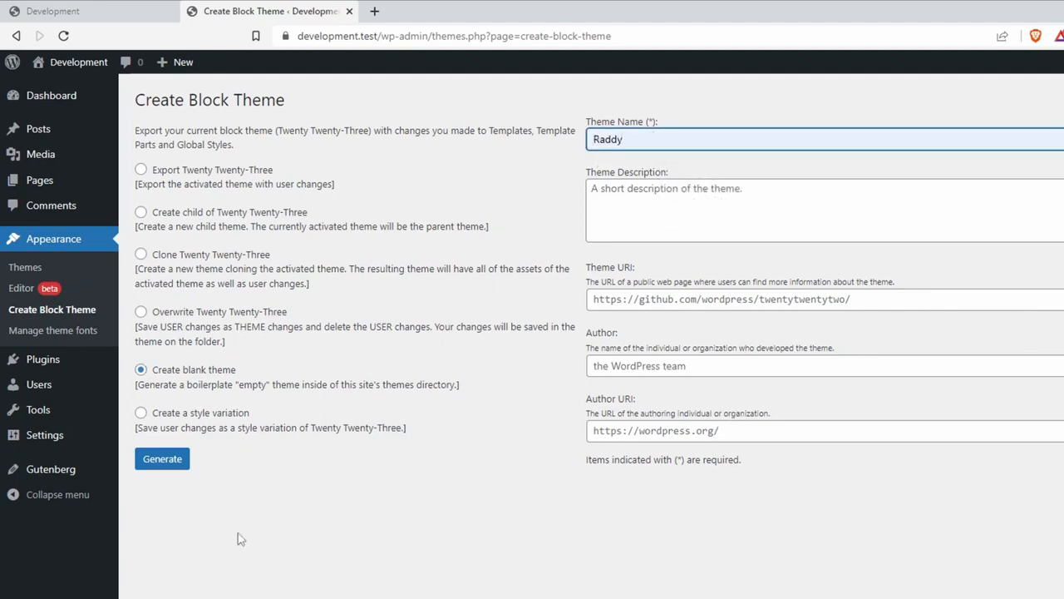
{"action": "left_click", "coordinate": [163, 460]}
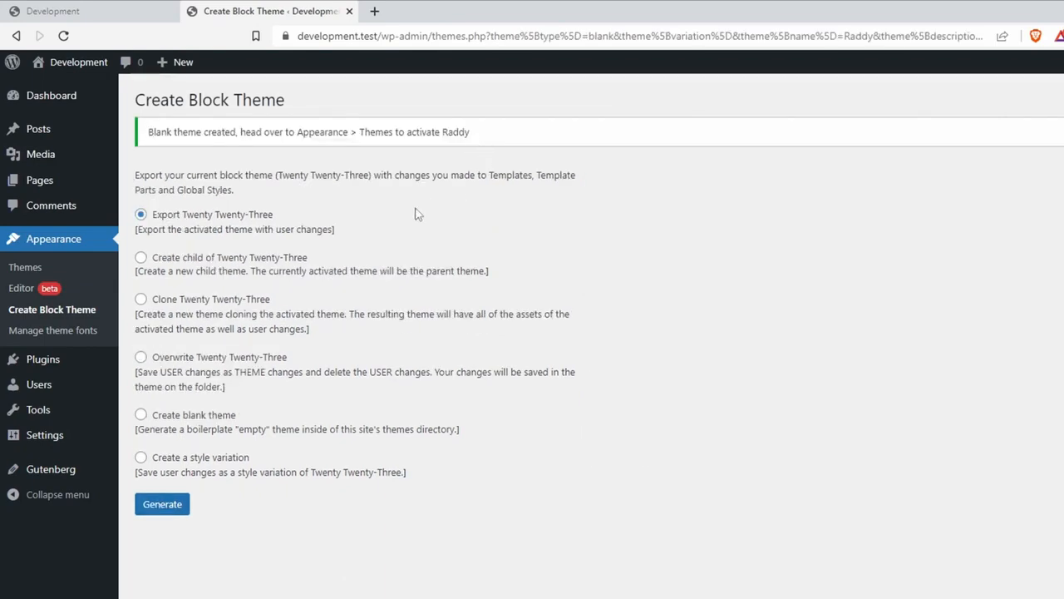
Activate the Raddy theme among the installed themes.
{"action": "left_click", "coordinate": [78, 241]}
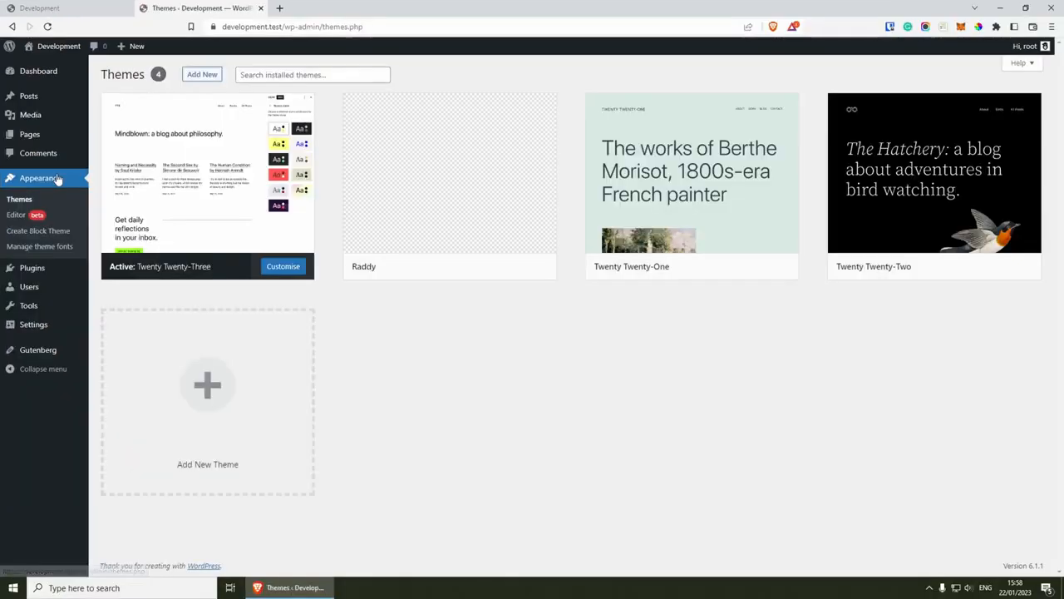
{"action": "mouse_move", "coordinate": [383, 121]}
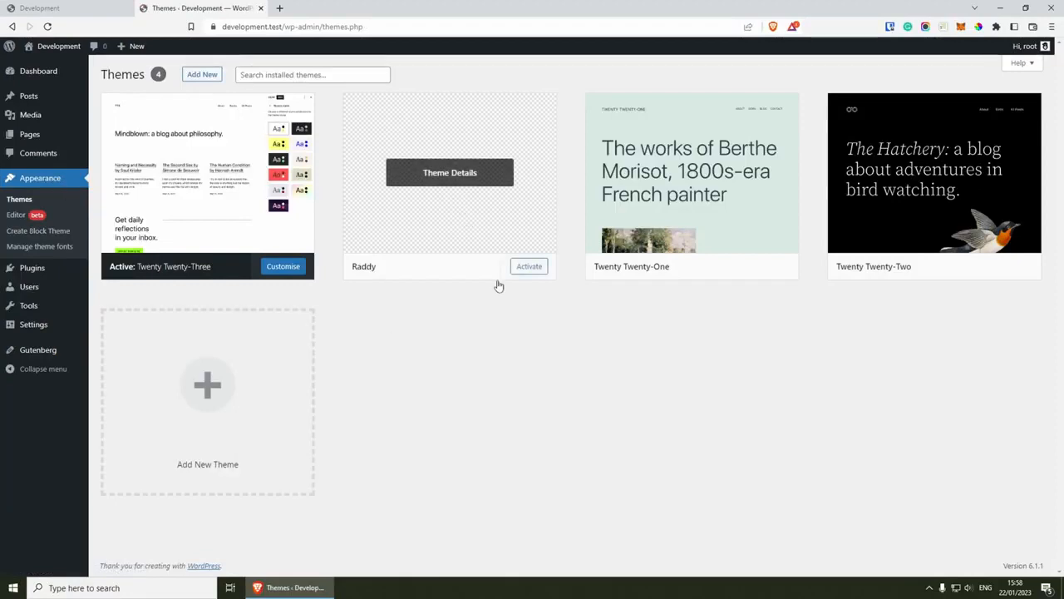
{"action": "left_click", "coordinate": [530, 267]}
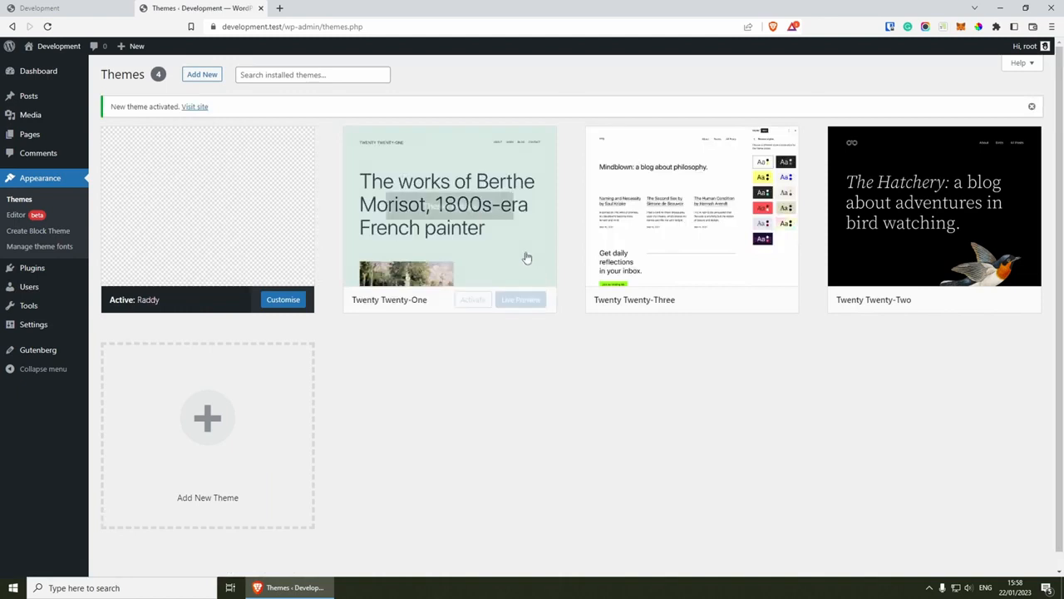
Reload the site's front page and inspect the post listing and footer under the Raddy theme.
{"action": "left_click", "coordinate": [90, 9]}
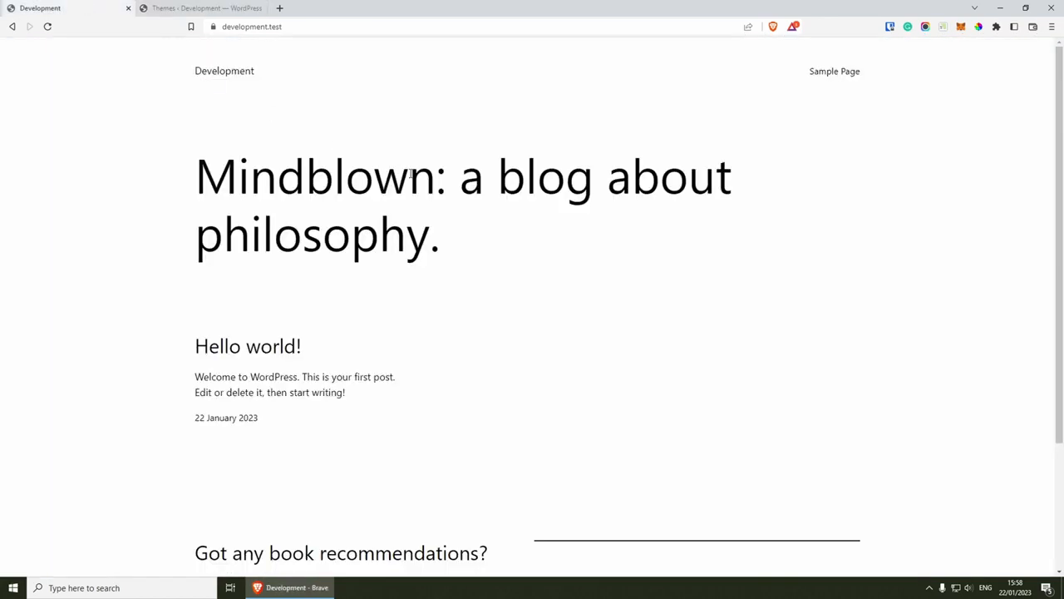
{"action": "key", "text": "F5"}
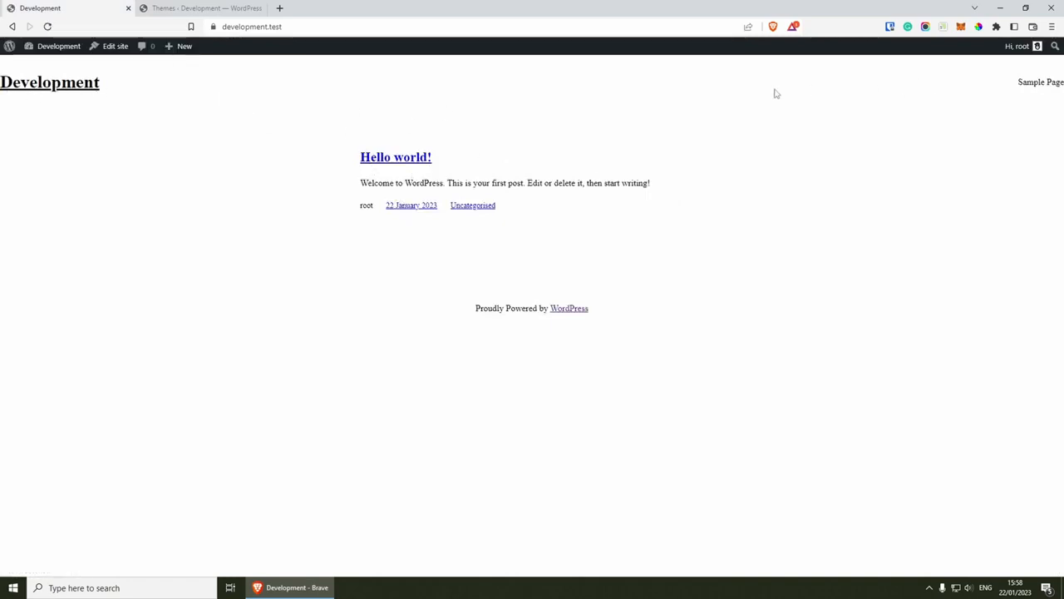
{"action": "left_click_drag", "start_coordinate": [313, 147], "coordinate": [568, 216]}
{"action": "left_click", "coordinate": [618, 238]}
{"action": "left_click_drag", "start_coordinate": [590, 325], "coordinate": [368, 311]}
{"action": "left_click", "coordinate": [369, 311]}
Review the local font form in the theme font management, including the supported font file extensions.
{"action": "left_click", "coordinate": [211, 15]}
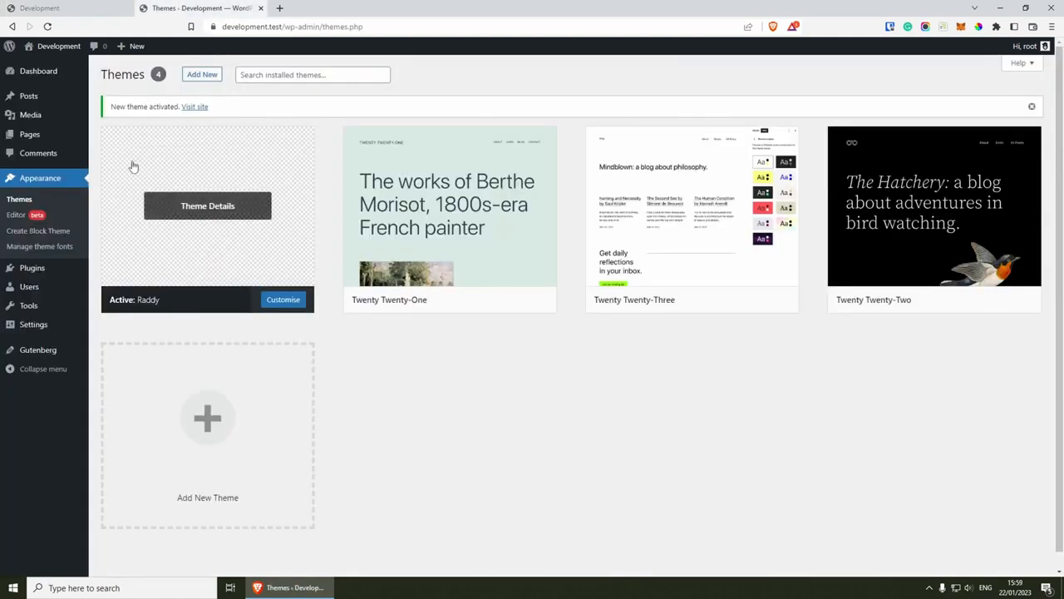
{"action": "left_click", "coordinate": [49, 249]}
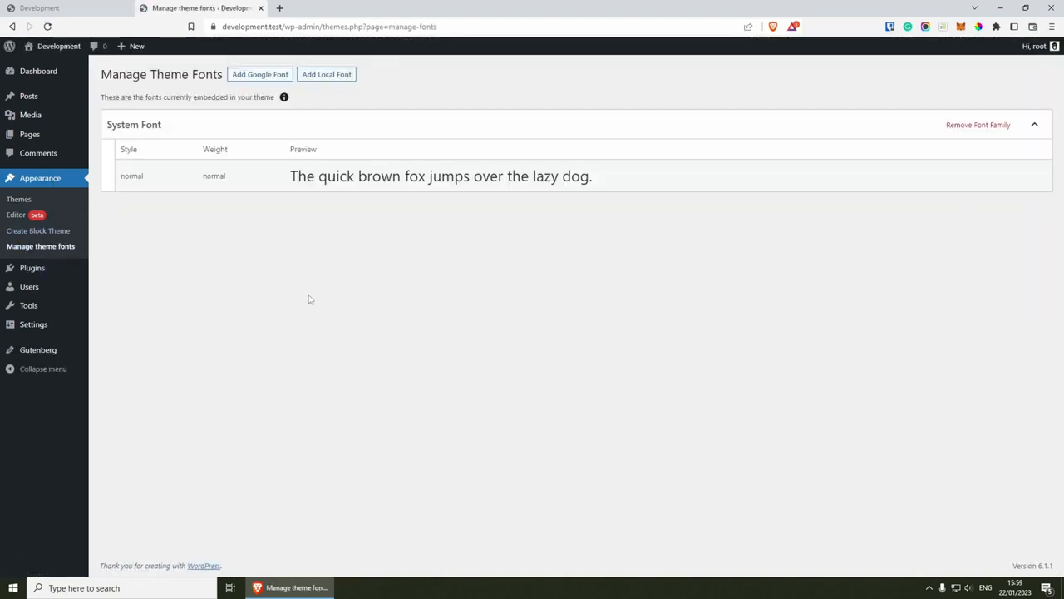
{"action": "left_click", "coordinate": [343, 81]}
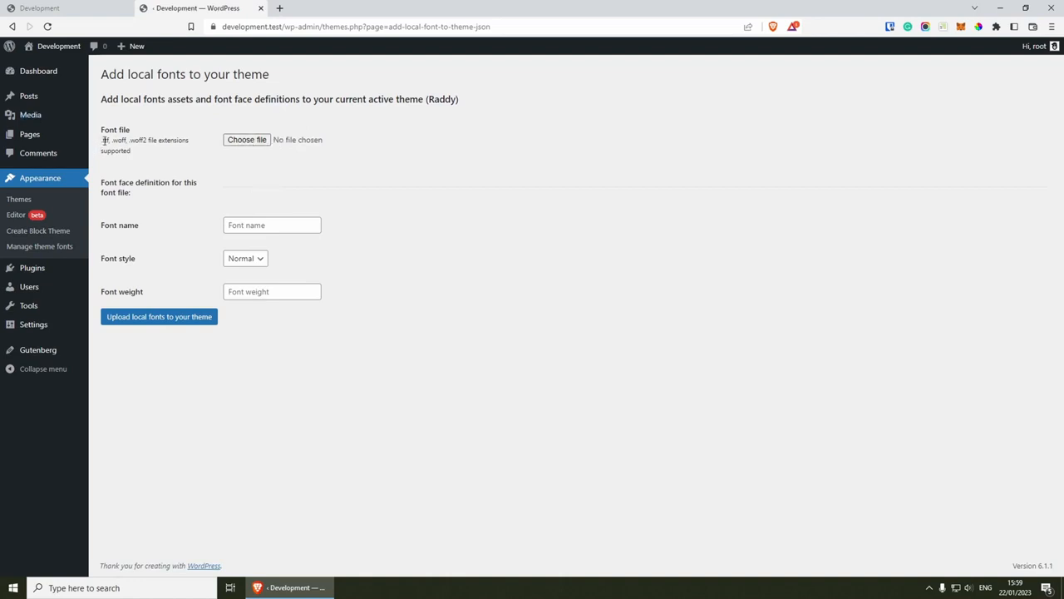
{"action": "left_click_drag", "start_coordinate": [99, 135], "coordinate": [168, 160]}
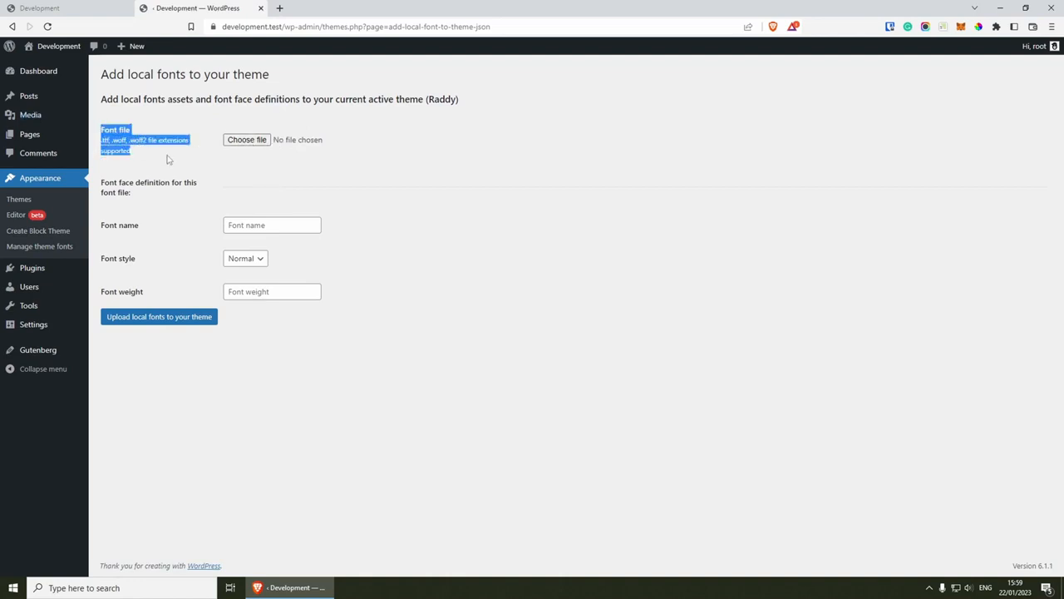
{"action": "left_click", "coordinate": [168, 160]}
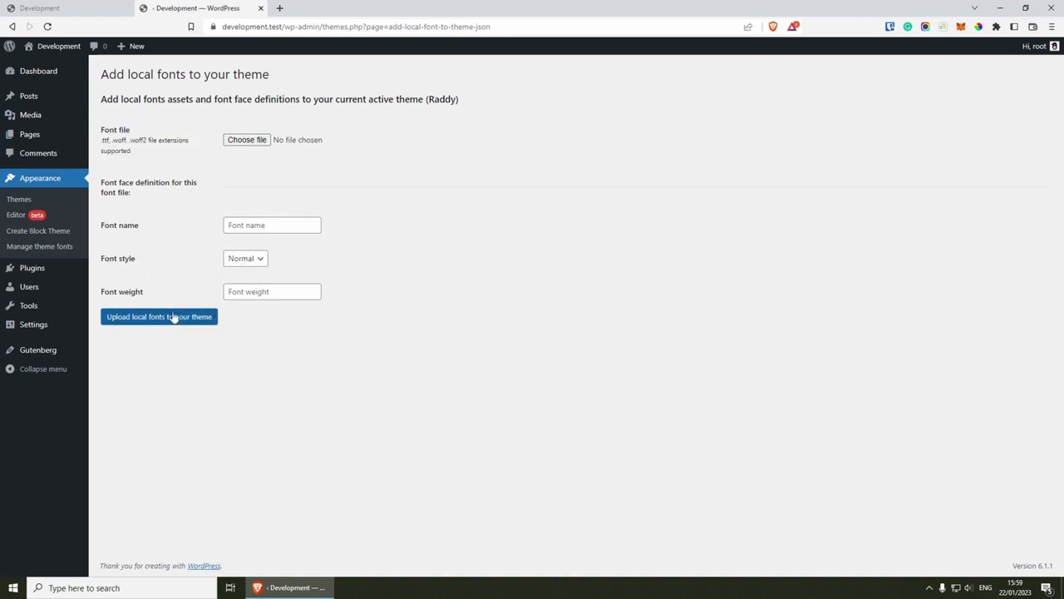
Try to add the Google font ABeeZee with its regular and italic variants to the Raddy theme.
{"action": "left_click", "coordinate": [34, 249]}
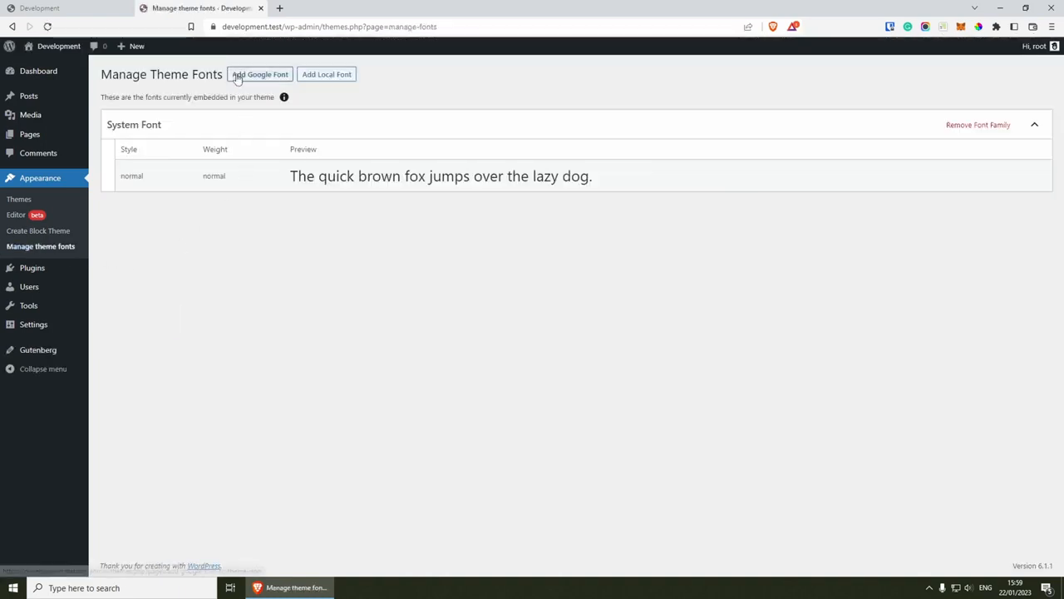
{"action": "left_click", "coordinate": [246, 76]}
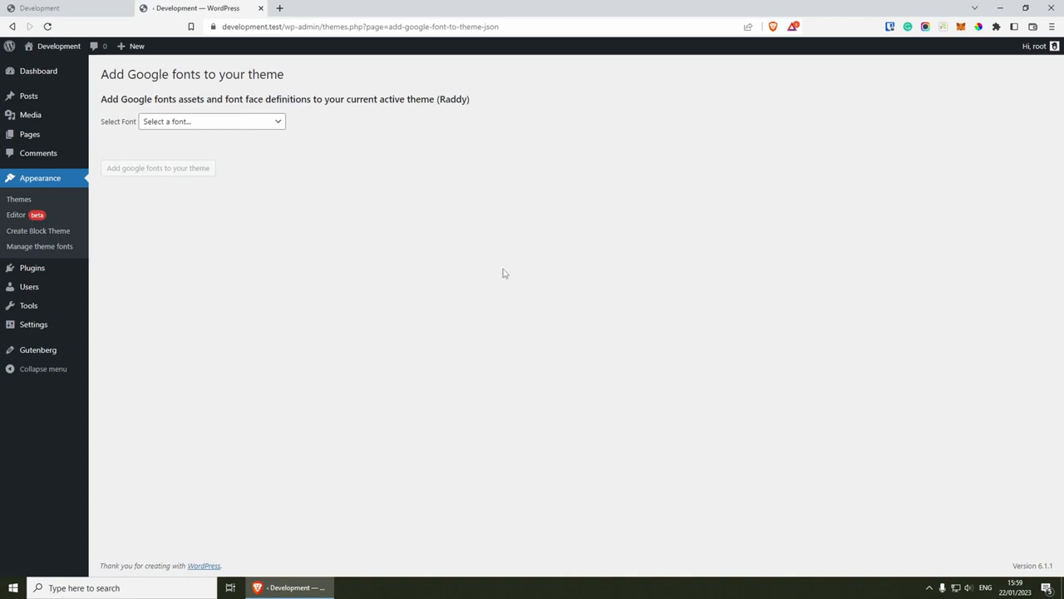
{"action": "left_click", "coordinate": [159, 125]}
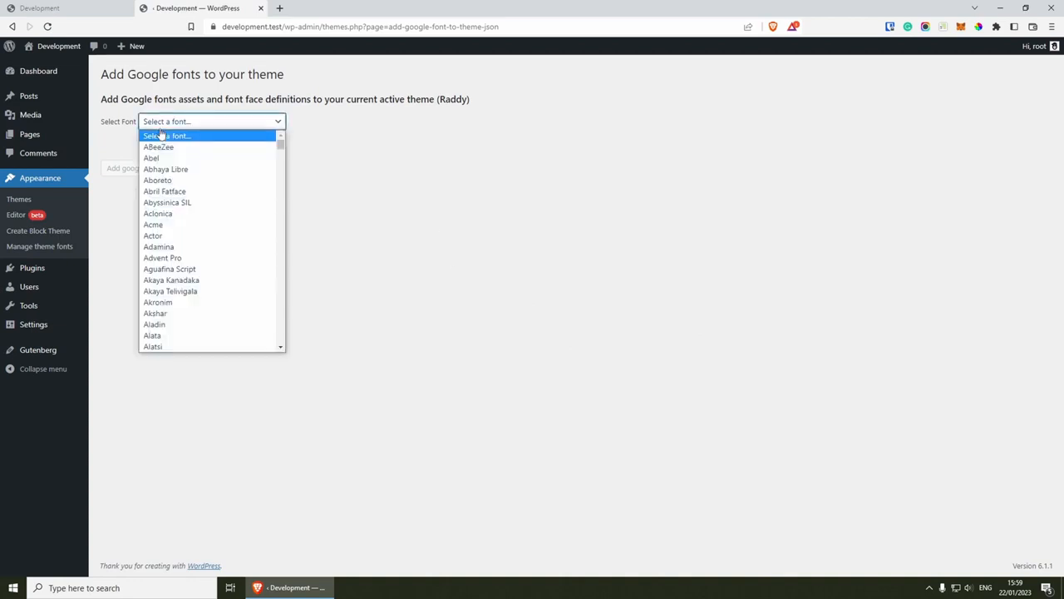
{"action": "left_click", "coordinate": [164, 136]}
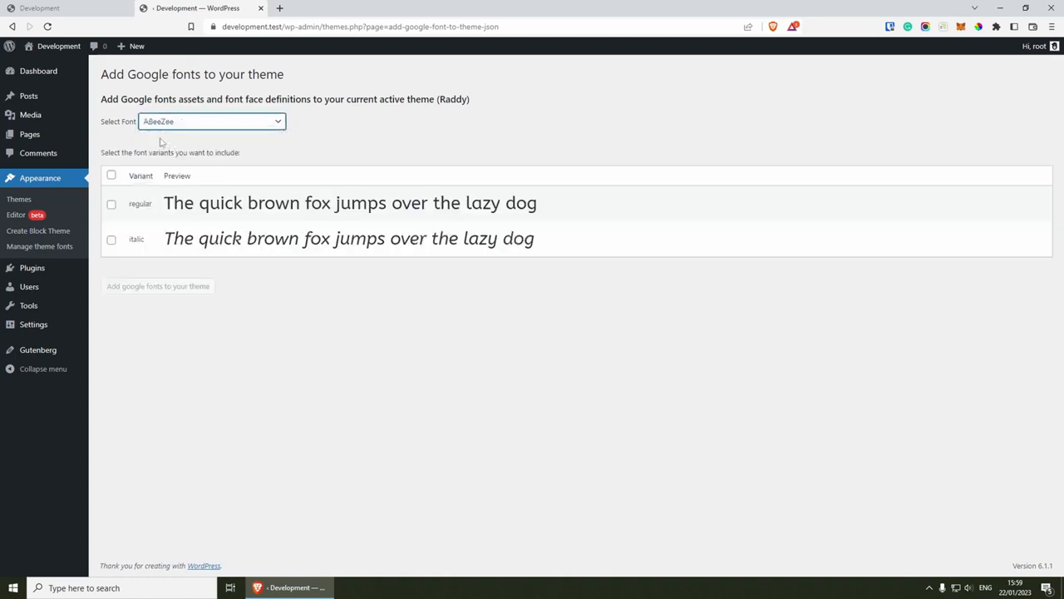
{"action": "left_click", "coordinate": [110, 175]}
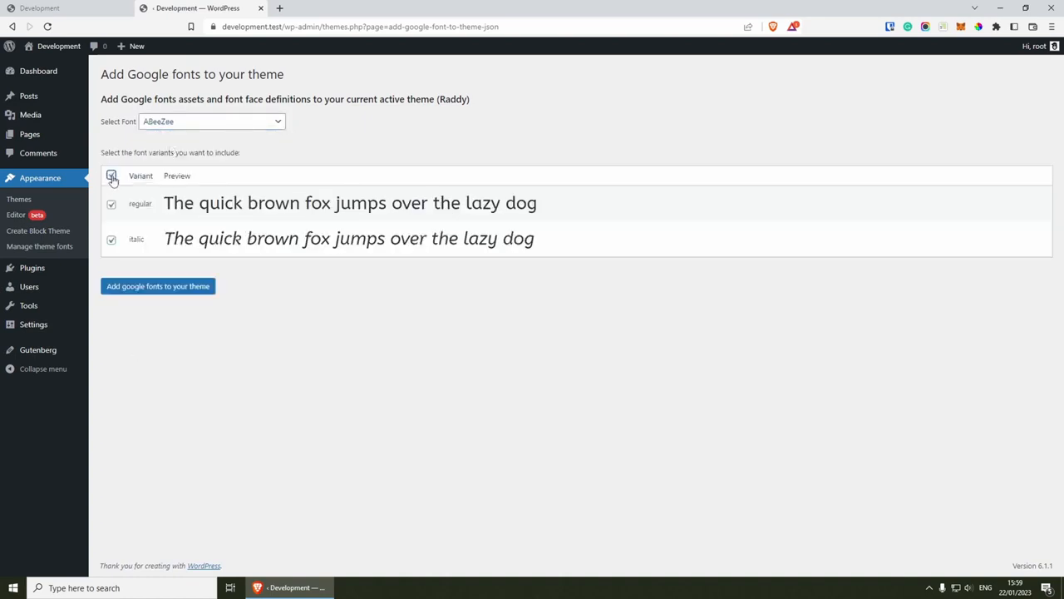
{"action": "left_click", "coordinate": [150, 288]}
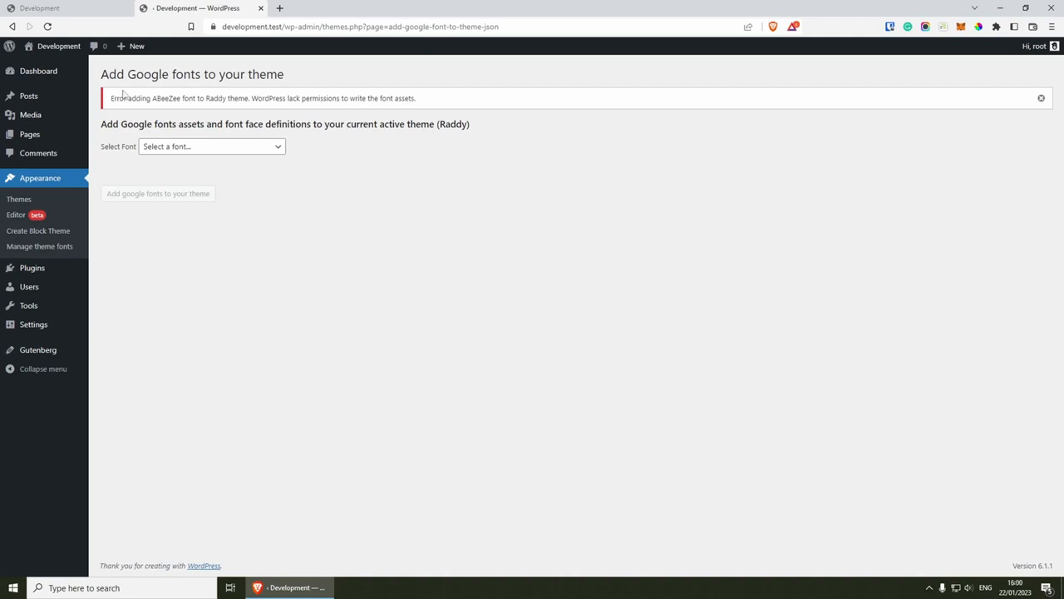
Read the notice about adding the Google font, especially its part on write permissions.
{"action": "left_click_drag", "start_coordinate": [112, 96], "coordinate": [243, 98]}
{"action": "left_click", "coordinate": [270, 98]}
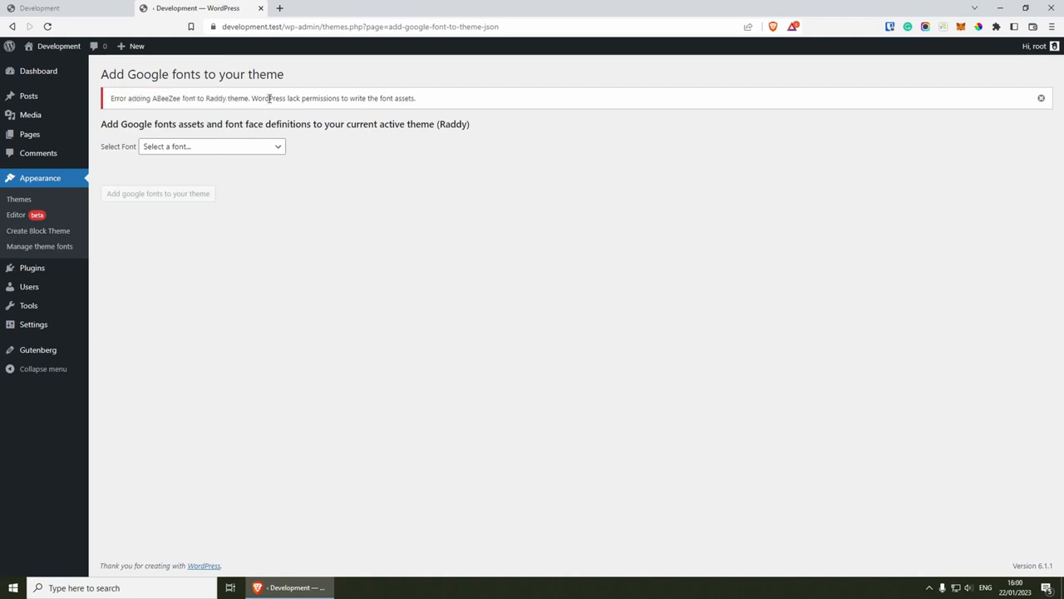
{"action": "double_click", "coordinate": [269, 98]}
{"action": "double_click", "coordinate": [294, 98]}
{"action": "left_click", "coordinate": [308, 98]}
{"action": "double_click", "coordinate": [319, 98]}
{"action": "left_click_drag", "start_coordinate": [350, 101], "coordinate": [447, 109]}
{"action": "left_click_drag", "start_coordinate": [250, 99], "coordinate": [471, 105]}
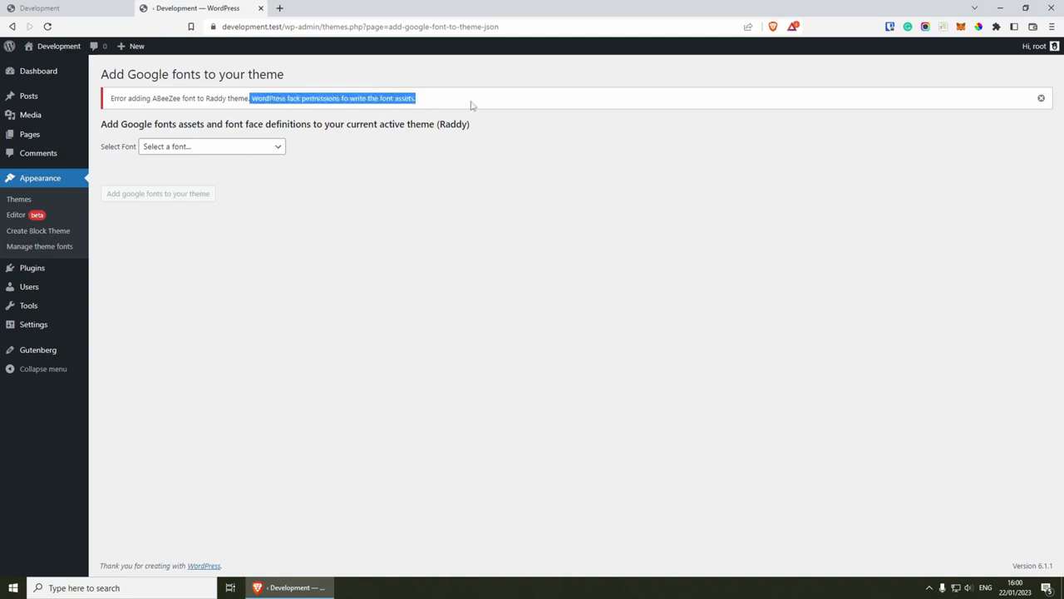
{"action": "left_click", "coordinate": [472, 105]}
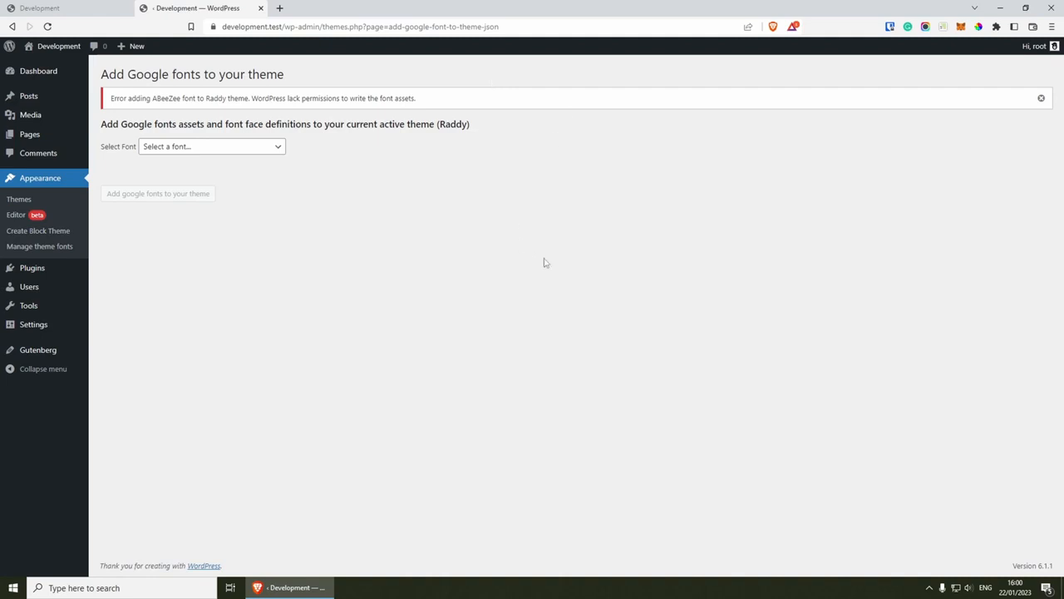
Switch to Laragon, stop its running Apache and MySQL services, and close its window.
{"action": "left_click", "coordinate": [929, 587]}
{"action": "left_click", "coordinate": [904, 544]}
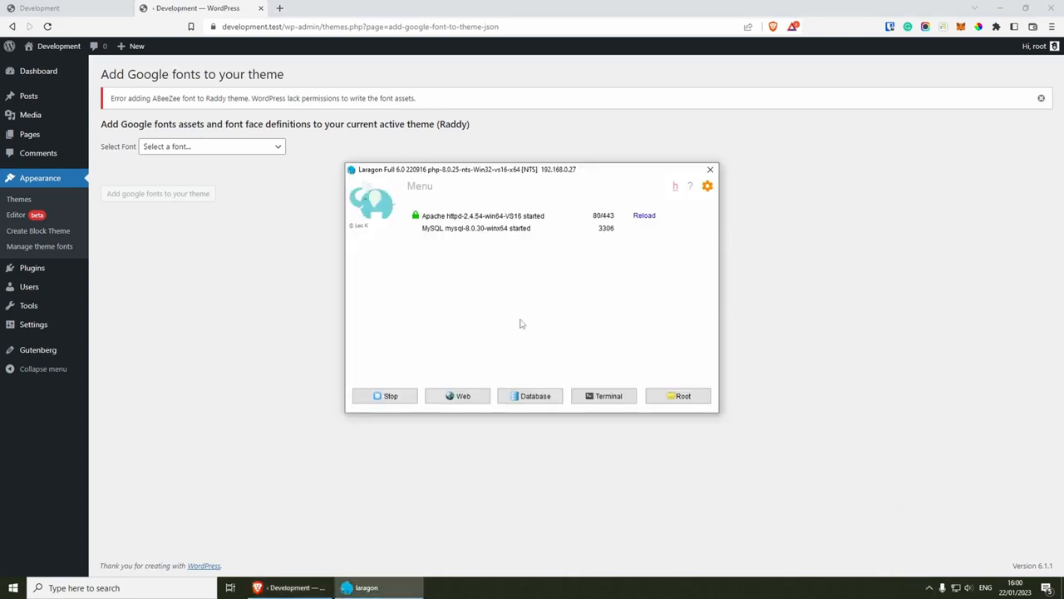
{"action": "left_click", "coordinate": [398, 395]}
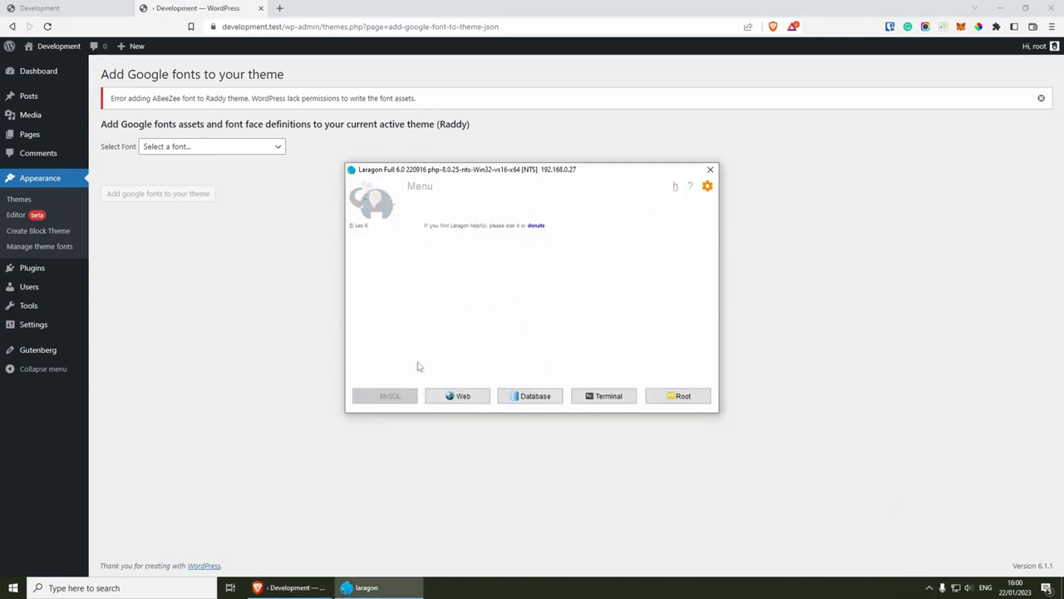
{"action": "left_click", "coordinate": [710, 169]}
{"action": "key", "text": "ctrl+a"}
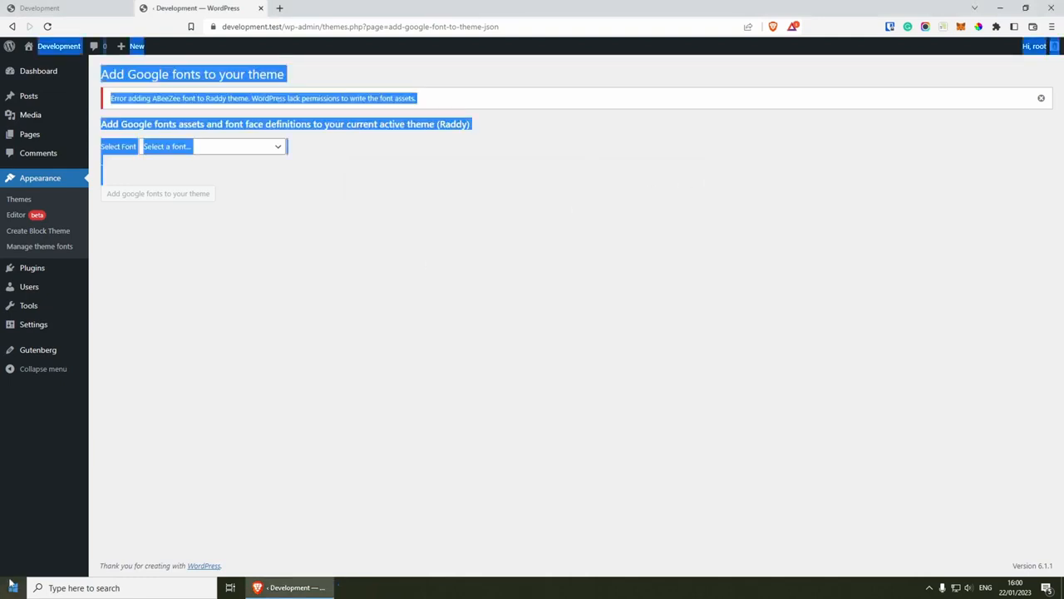
{"action": "left_click", "coordinate": [321, 446]}
Relaunch Laragon as administrator, allow it to make changes to the device, and start all its services.
{"action": "left_click", "coordinate": [13, 587]}
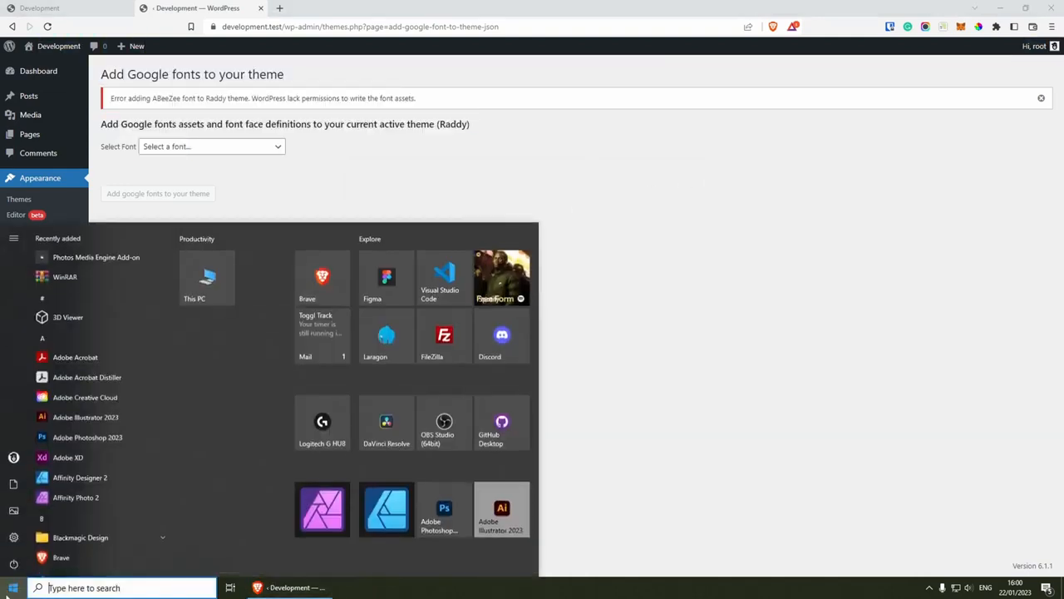
{"action": "type", "text": "laragon"}
{"action": "right_click", "coordinate": [136, 291]}
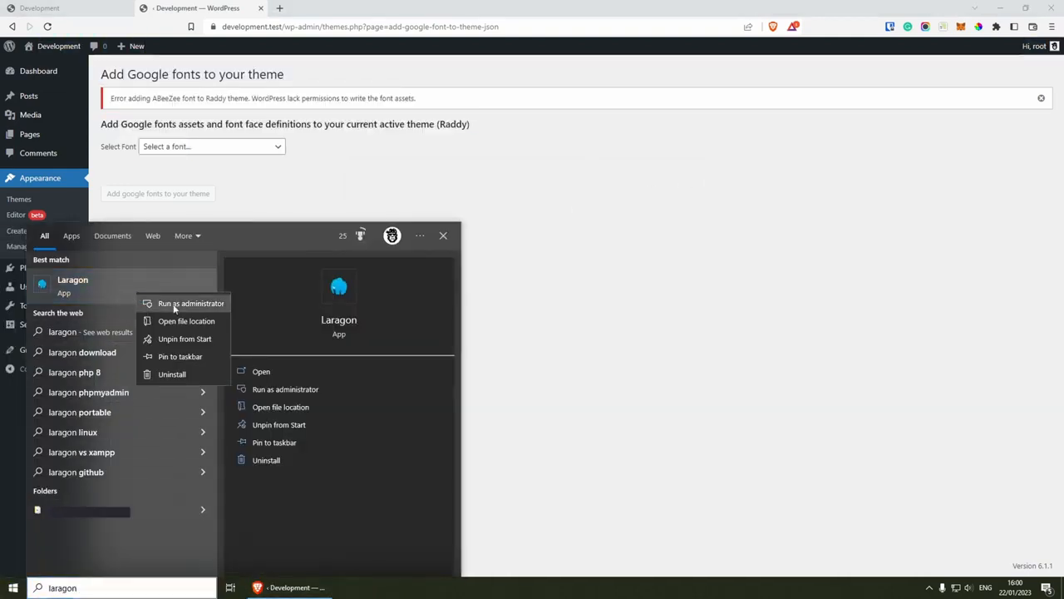
{"action": "left_click", "coordinate": [174, 304]}
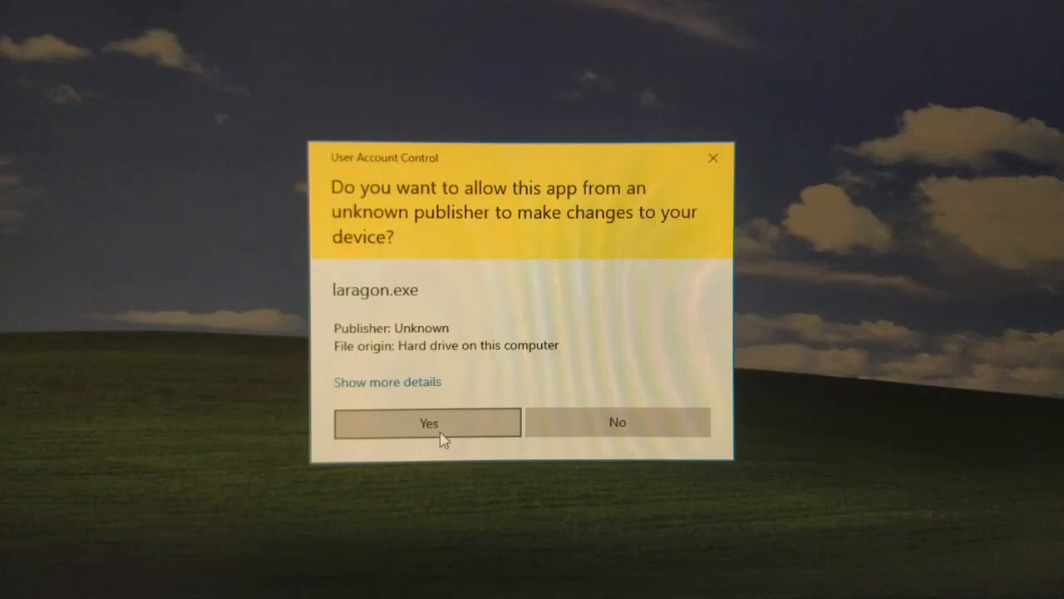
{"action": "left_click", "coordinate": [441, 430]}
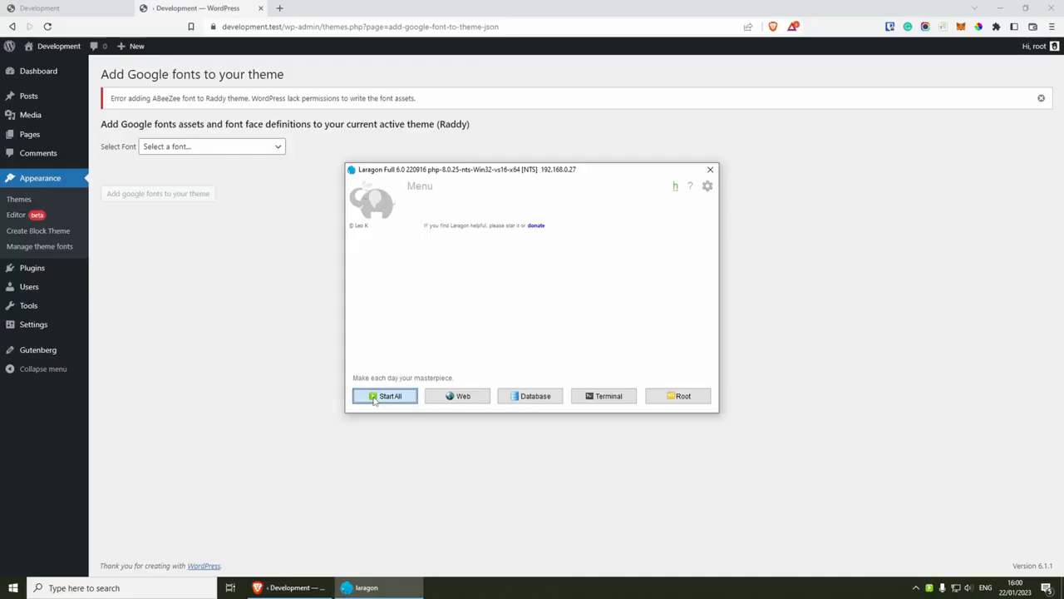
{"action": "left_click", "coordinate": [366, 398]}
{"action": "left_click", "coordinate": [706, 173]}
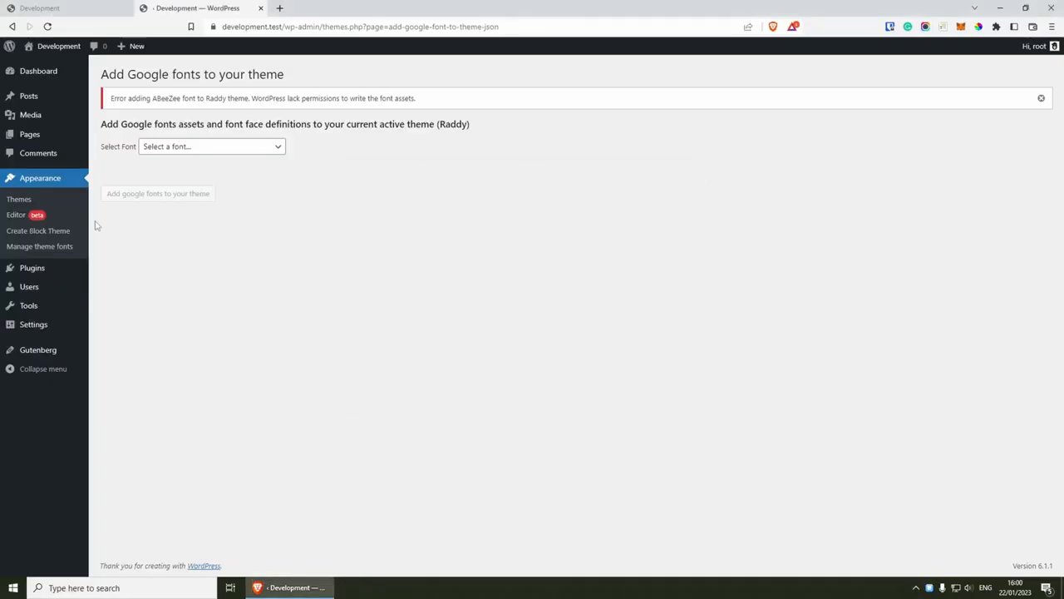
Return to the theme font management and choose IBM Plex Sans as the Google font to add.
{"action": "left_click", "coordinate": [52, 247]}
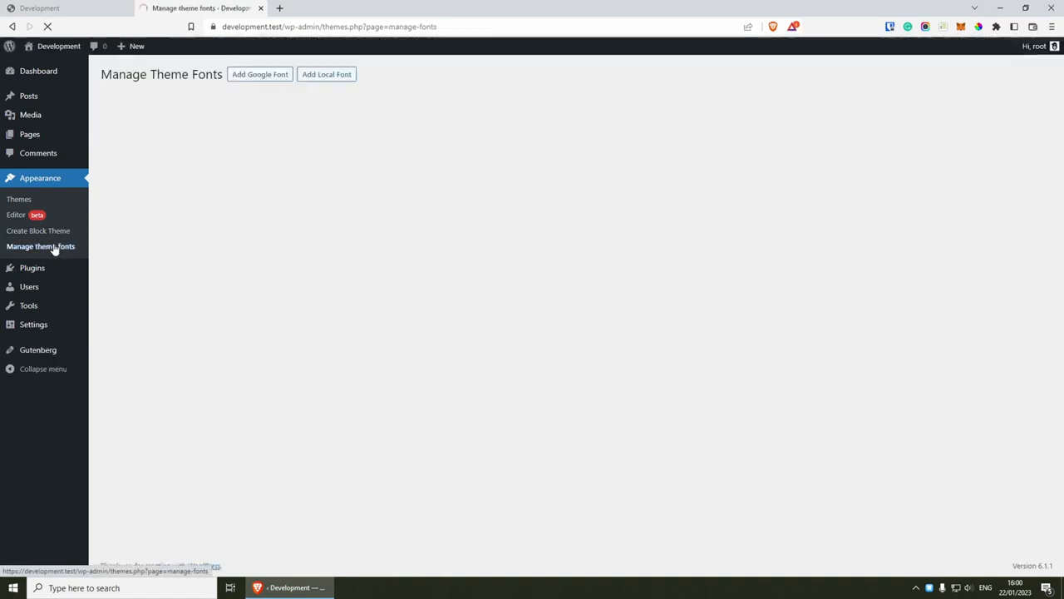
{"action": "left_click", "coordinate": [260, 75]}
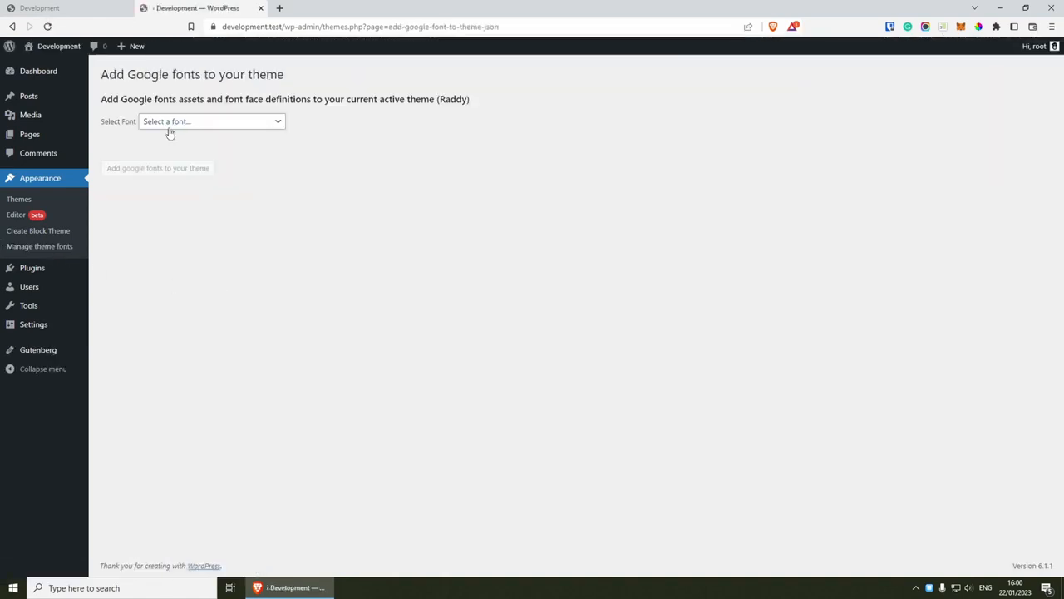
{"action": "left_click", "coordinate": [196, 123]}
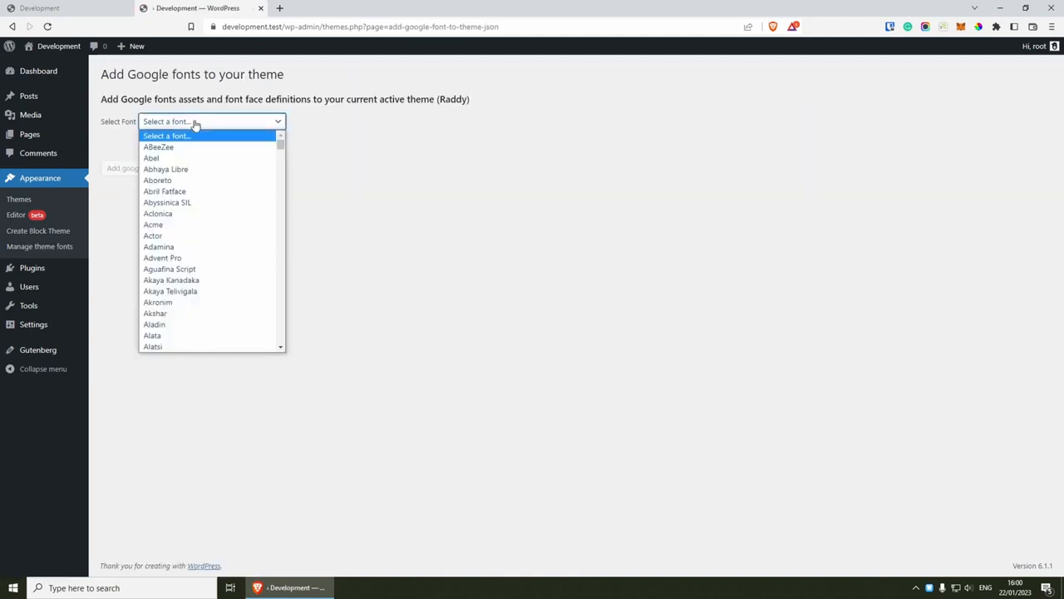
{"action": "type", "text": "ima"}
{"action": "scroll", "coordinate": [175, 183], "scroll_direction": "up", "scroll_amount": 3}
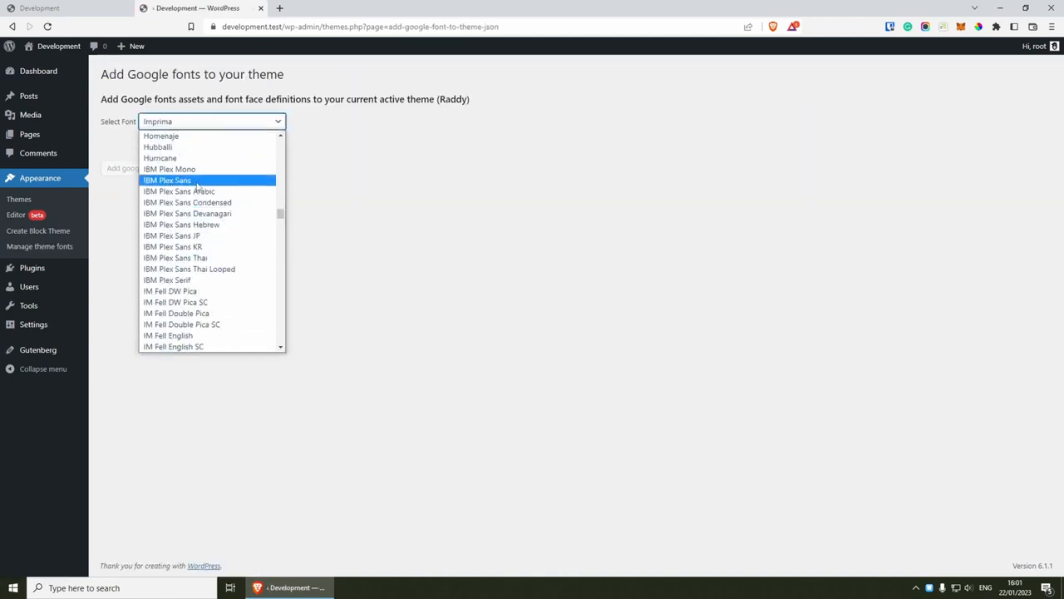
{"action": "left_click", "coordinate": [198, 181]}
Add the regular, 600 and 700 variants of IBM Plex Sans to the Raddy theme.
{"action": "scroll", "coordinate": [181, 275], "scroll_direction": "down", "scroll_amount": 2}
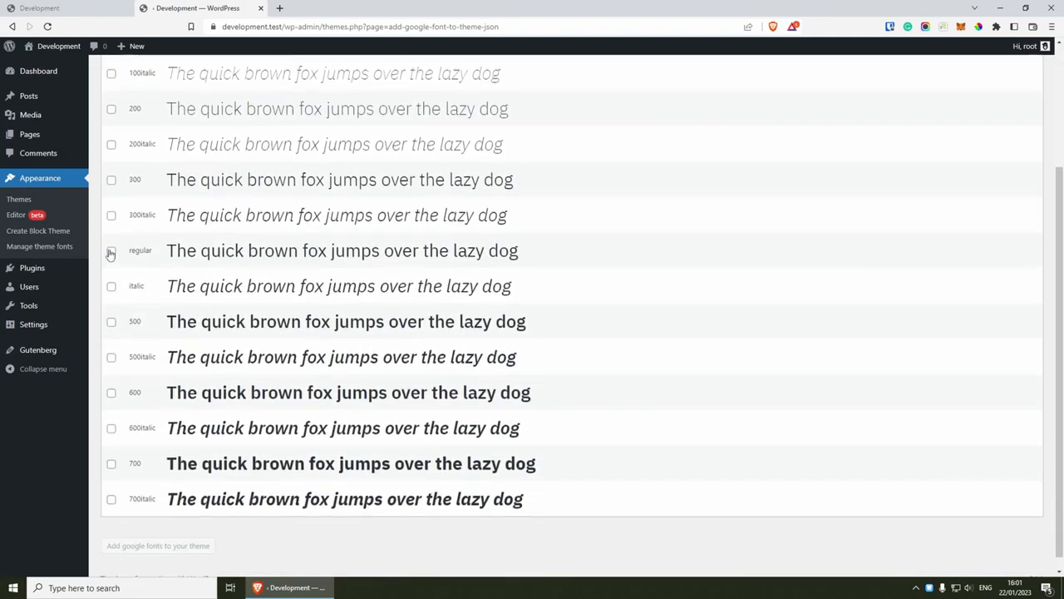
{"action": "left_click", "coordinate": [111, 251]}
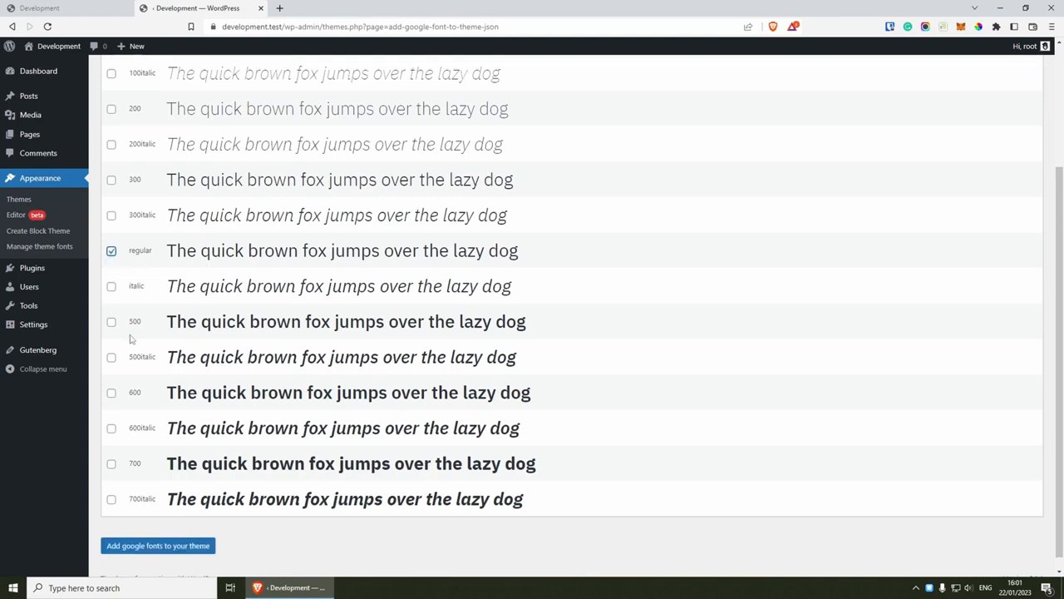
{"action": "left_click", "coordinate": [111, 392]}
{"action": "left_click", "coordinate": [112, 463]}
{"action": "scroll", "coordinate": [141, 524], "scroll_direction": "down", "scroll_amount": 1}
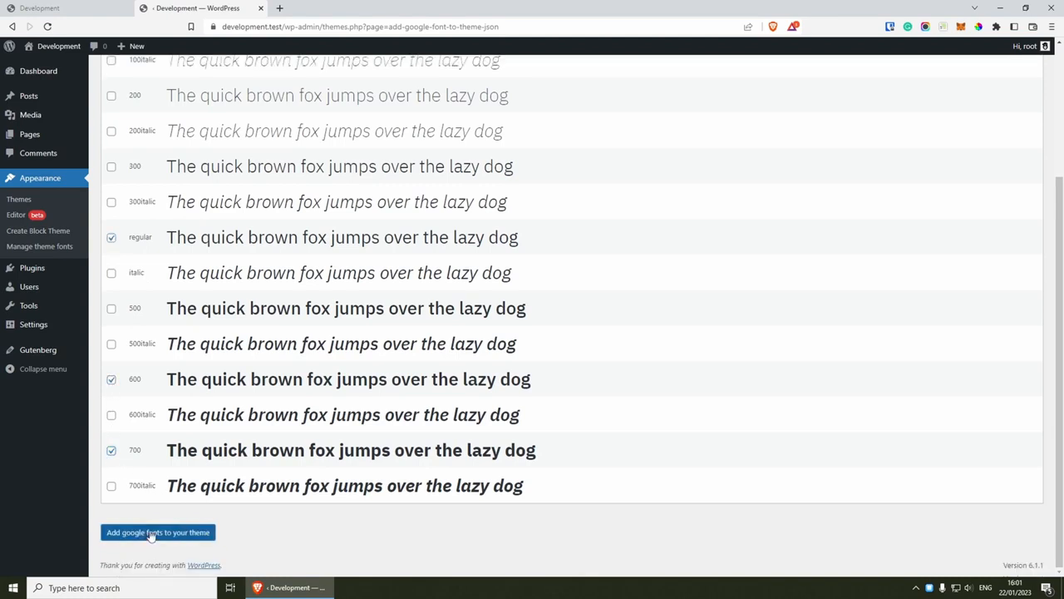
{"action": "left_click", "coordinate": [151, 534]}
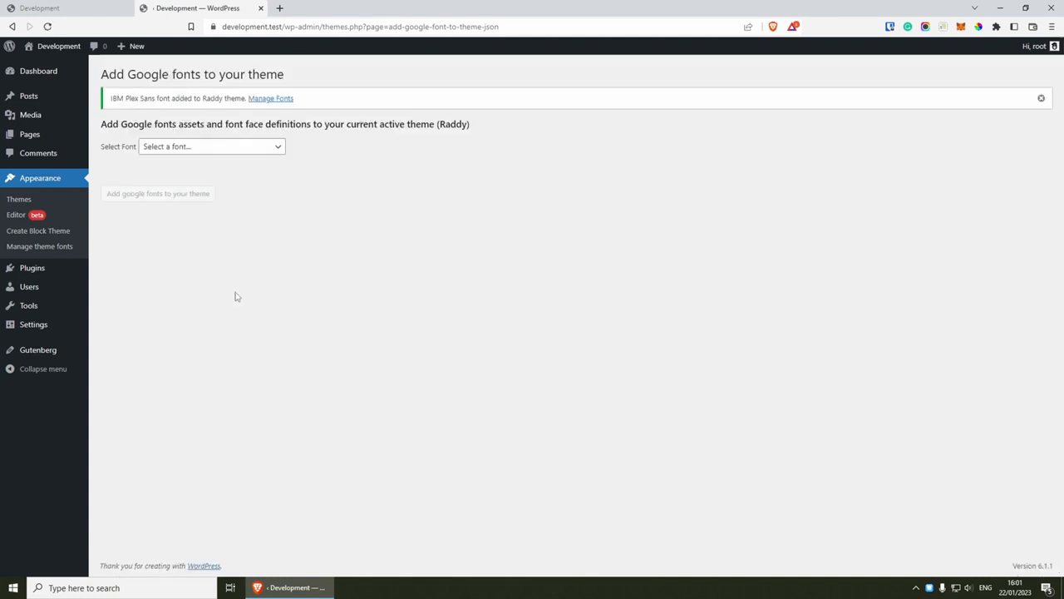
Add the Google font Quicksand with only its 700 variant to the Raddy theme.
{"action": "left_click", "coordinate": [263, 150]}
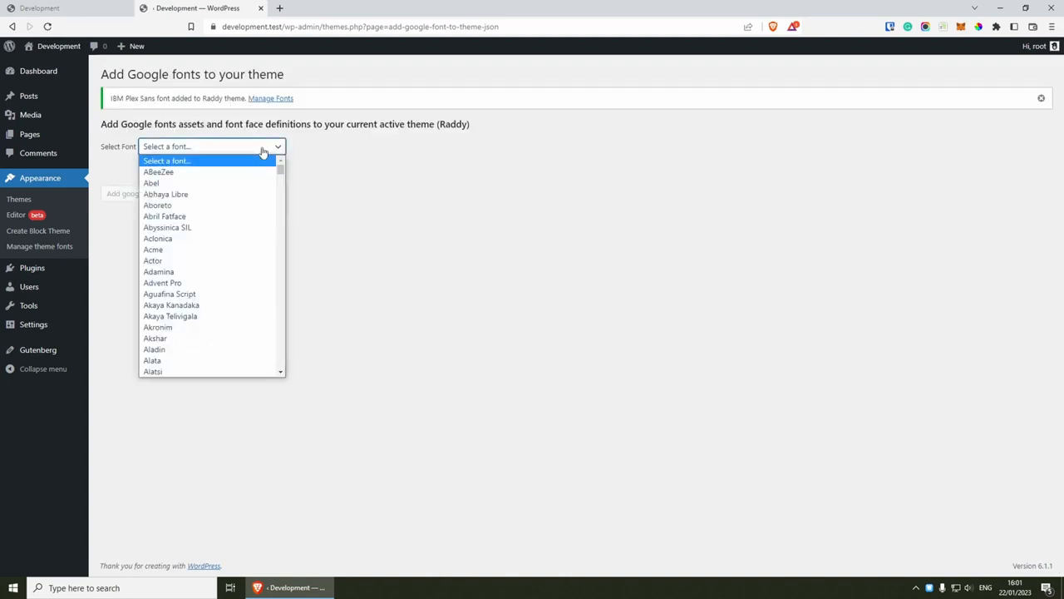
{"action": "type", "text": "quicksand"}
{"action": "key", "text": "Return"}
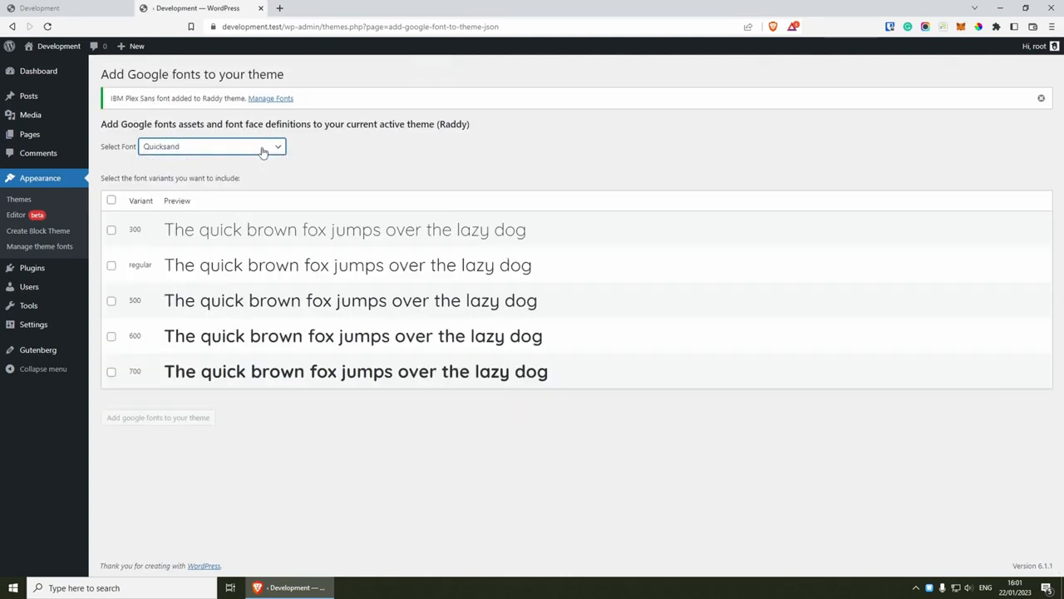
{"action": "left_click", "coordinate": [144, 371]}
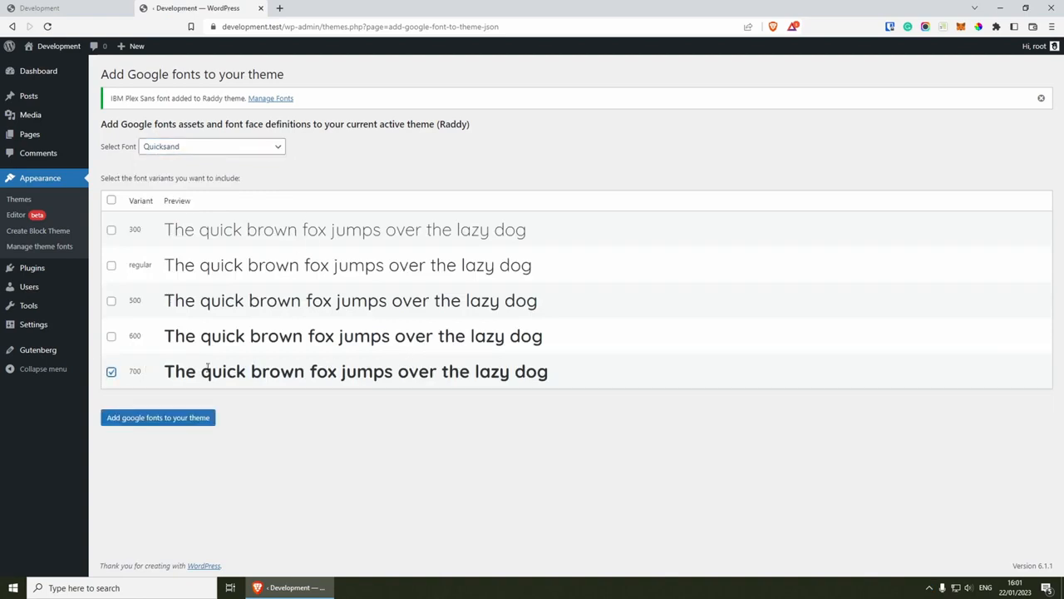
{"action": "left_click", "coordinate": [153, 423]}
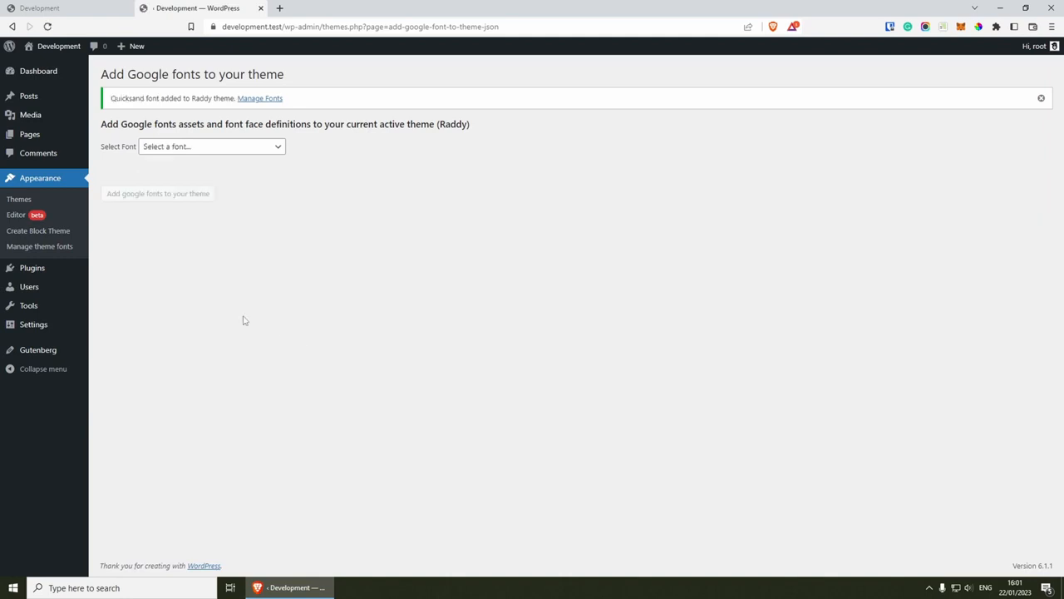
Review the font families embedded in the theme: System Font, IBM Plex Sans and Quicksand.
{"action": "left_click", "coordinate": [43, 247]}
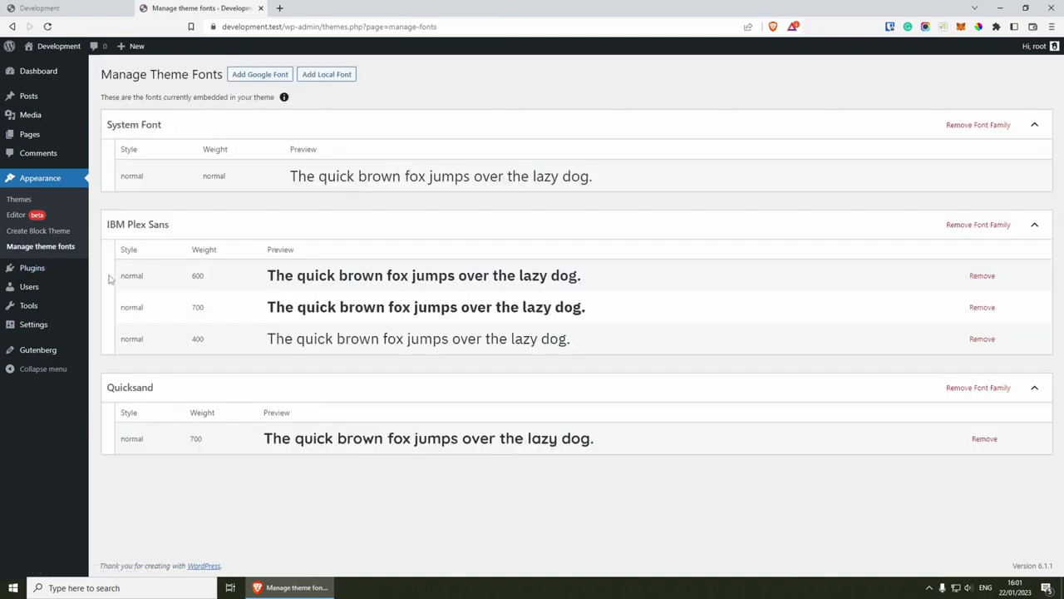
{"action": "left_click_drag", "start_coordinate": [107, 126], "coordinate": [197, 135]}
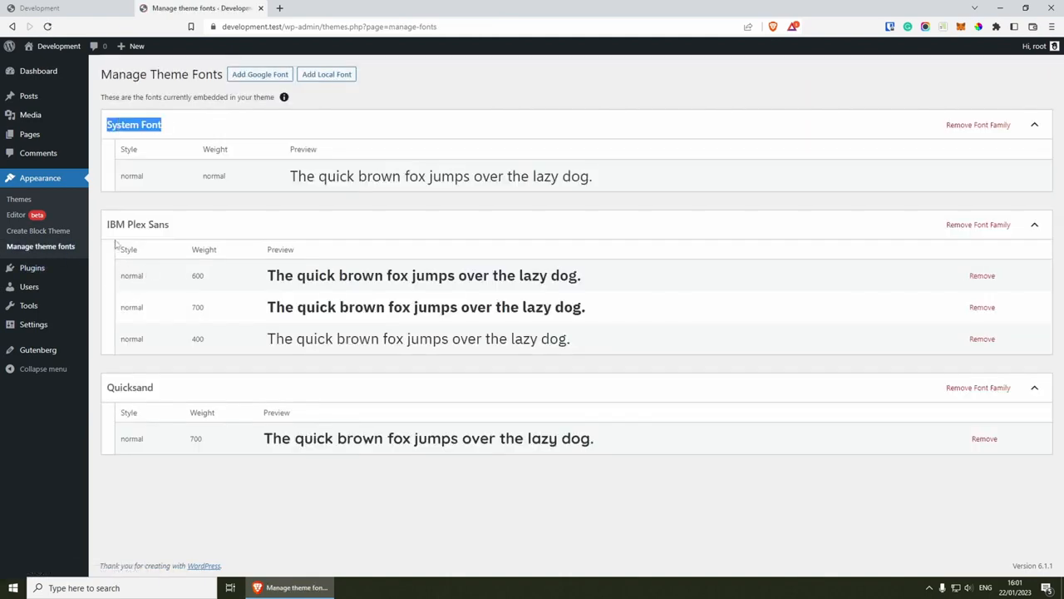
{"action": "left_click_drag", "start_coordinate": [108, 224], "coordinate": [208, 244]}
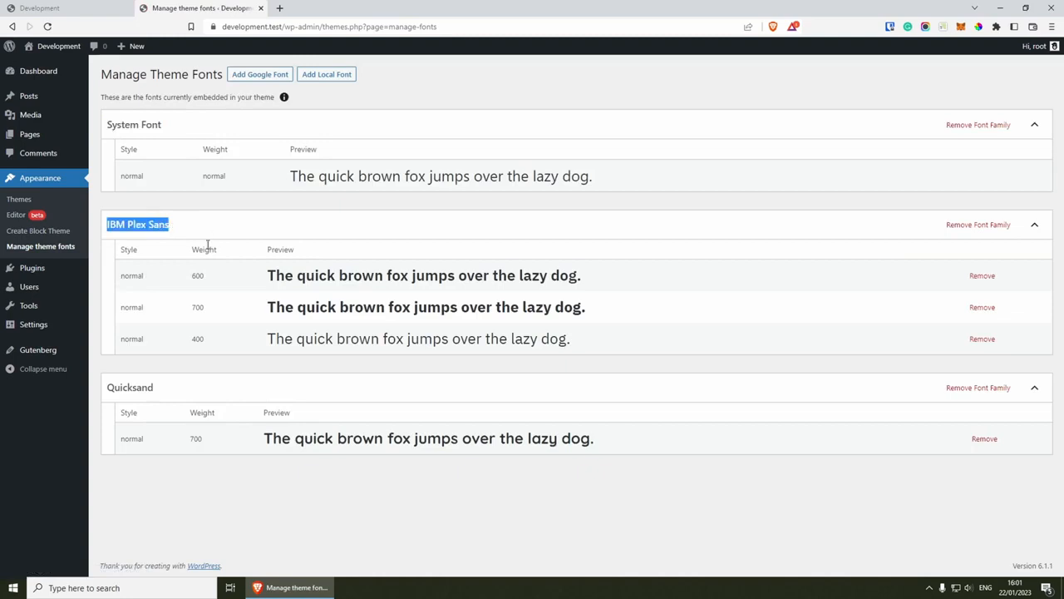
{"action": "double_click", "coordinate": [152, 385]}
{"action": "left_click", "coordinate": [159, 372]}
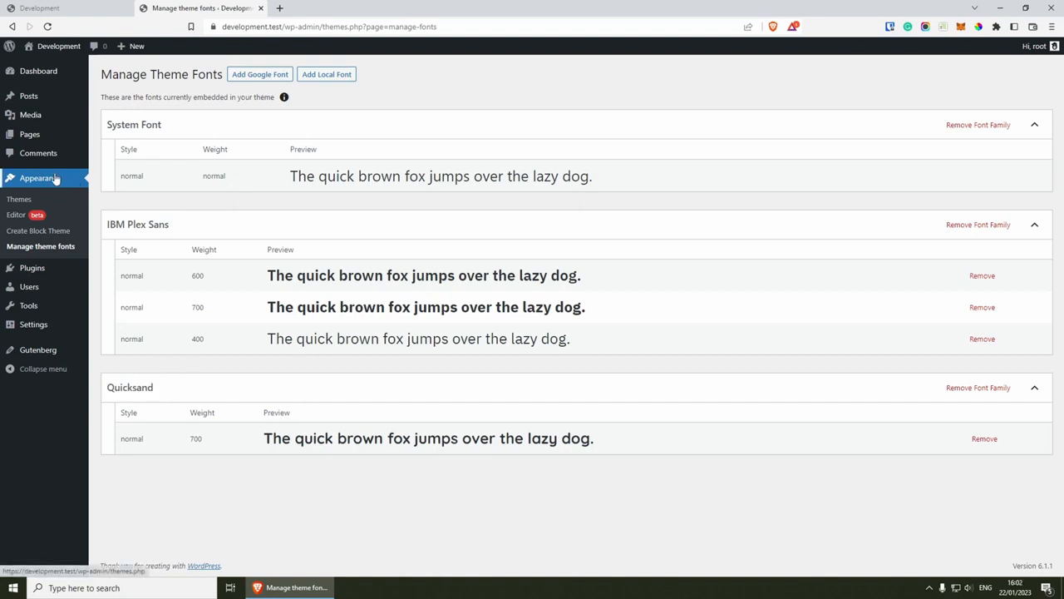
Open the site editor, look through the template parts, and open the Index template for editing.
{"action": "left_click", "coordinate": [33, 215]}
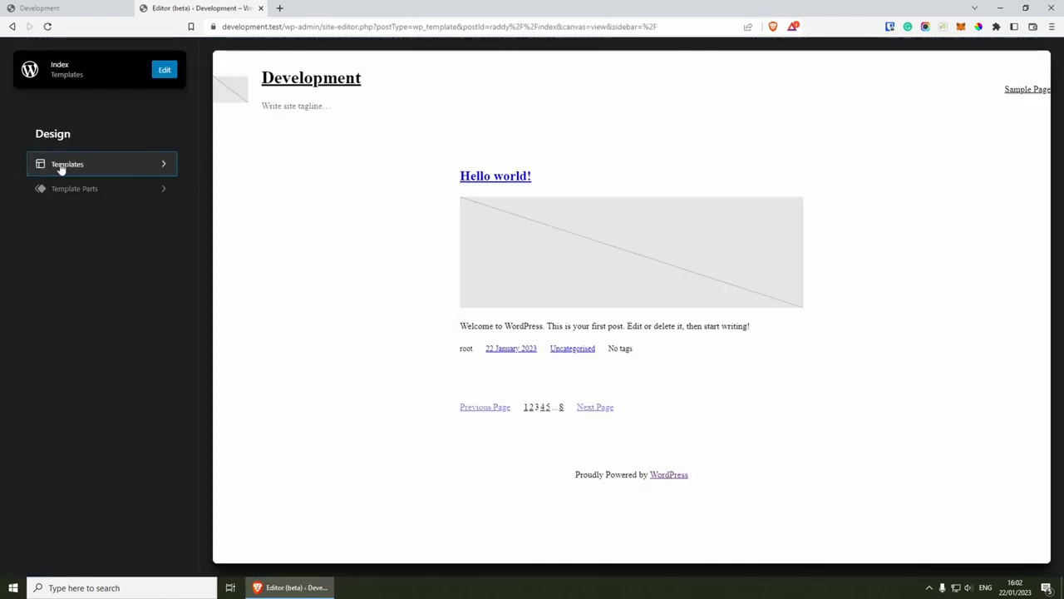
{"action": "left_click", "coordinate": [164, 190]}
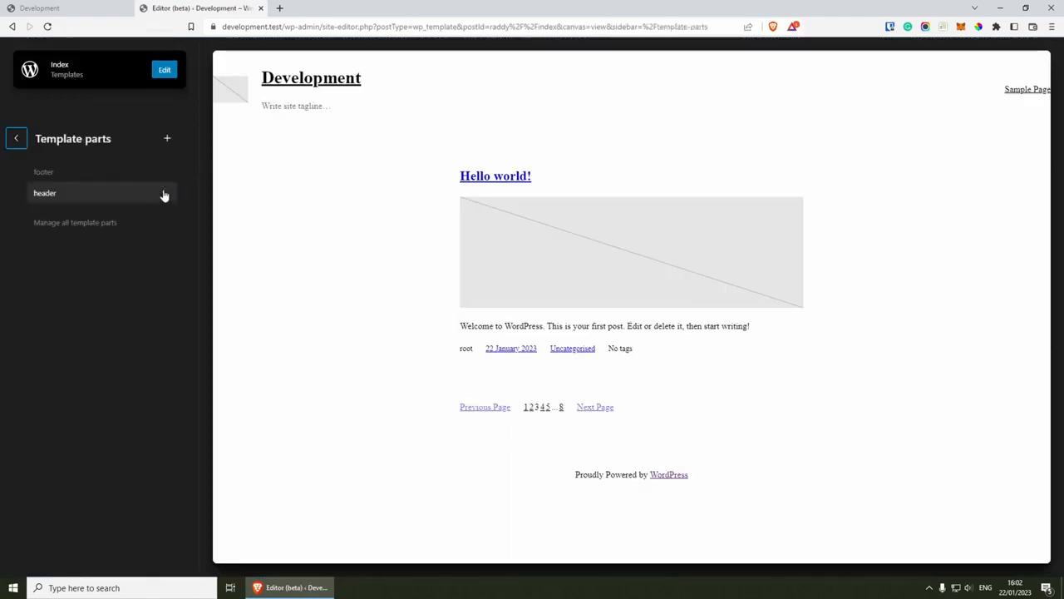
{"action": "left_click", "coordinate": [18, 140]}
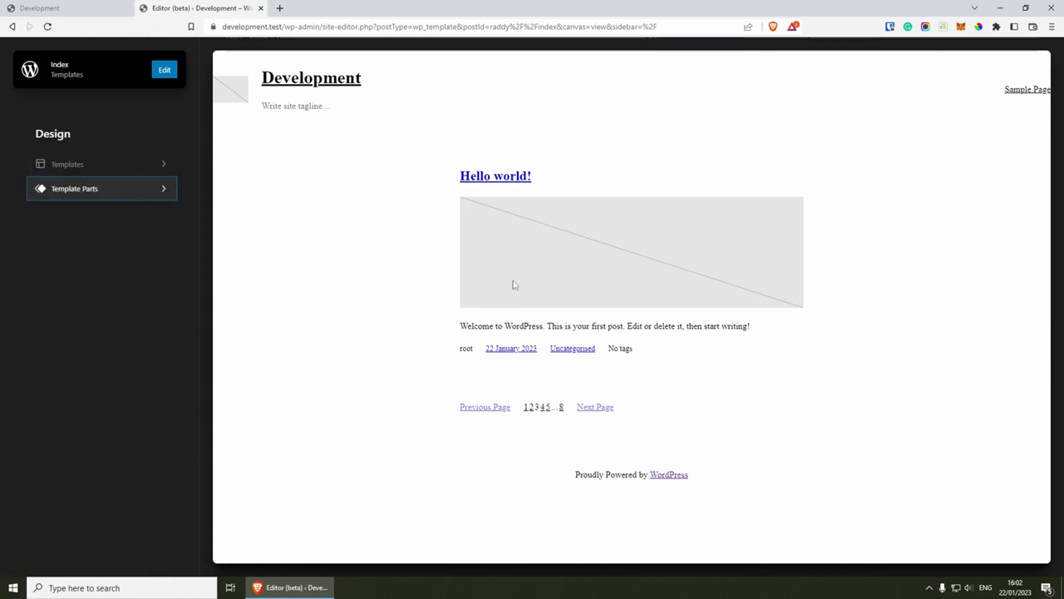
{"action": "left_click", "coordinate": [164, 71]}
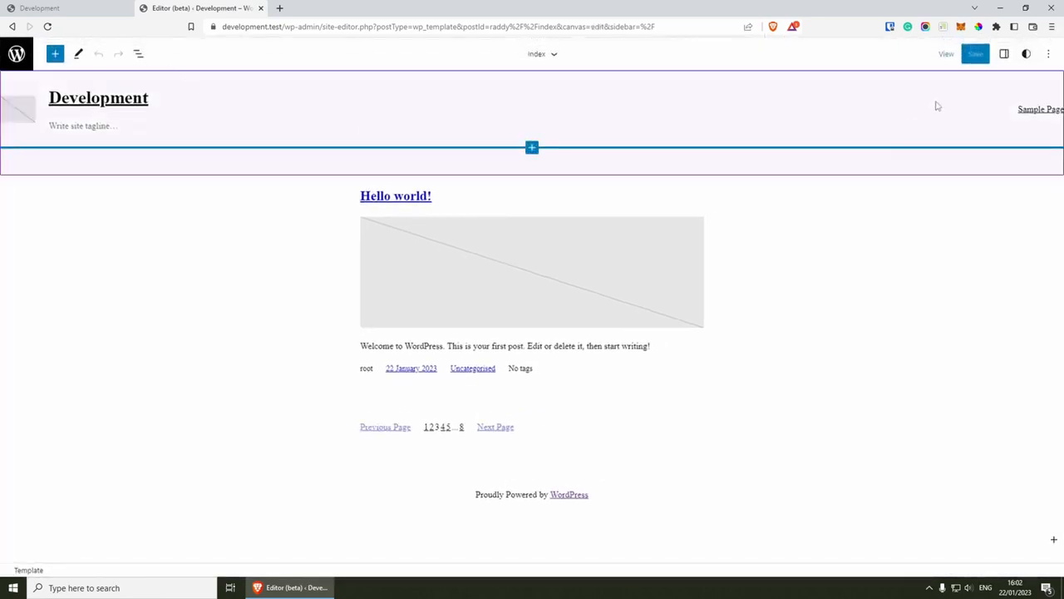
Examine the Index template's settings and the block settings in the editor sidebar.
{"action": "left_click", "coordinate": [1004, 56]}
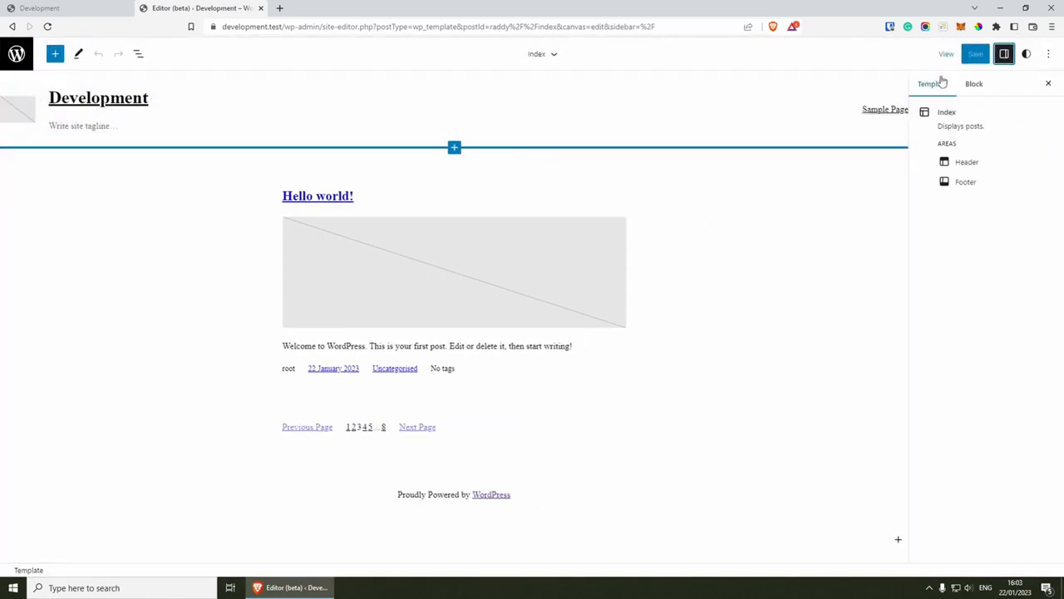
{"action": "left_click", "coordinate": [976, 87]}
{"action": "left_click", "coordinate": [934, 85]}
In the site-wide layout styles, set the content width to 1400 px and the wide width to 1600 px.
{"action": "left_click", "coordinate": [1027, 56]}
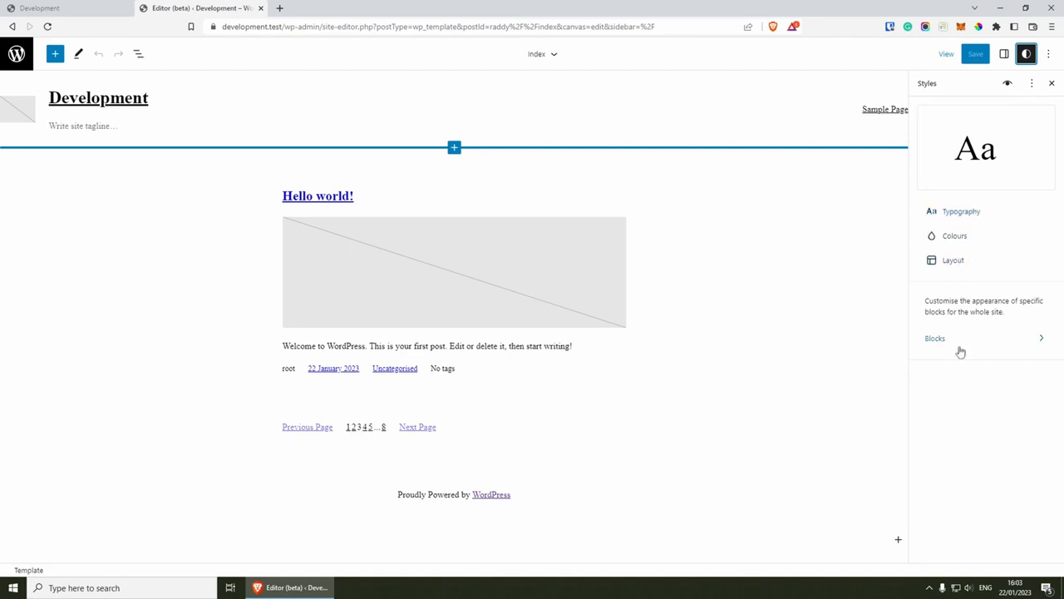
{"action": "left_click", "coordinate": [956, 261]}
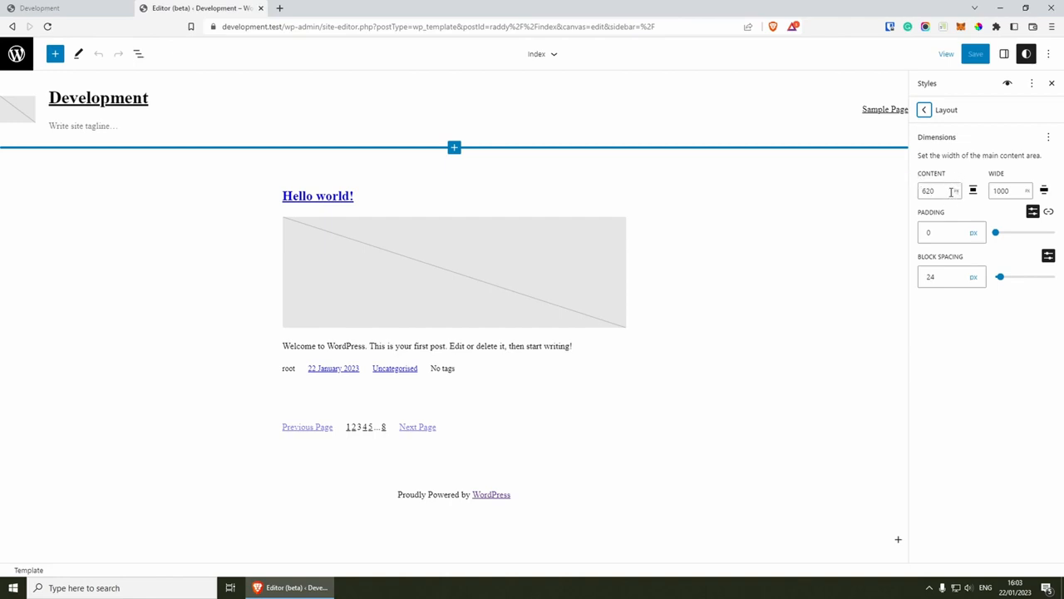
{"action": "double_click", "coordinate": [944, 191]}
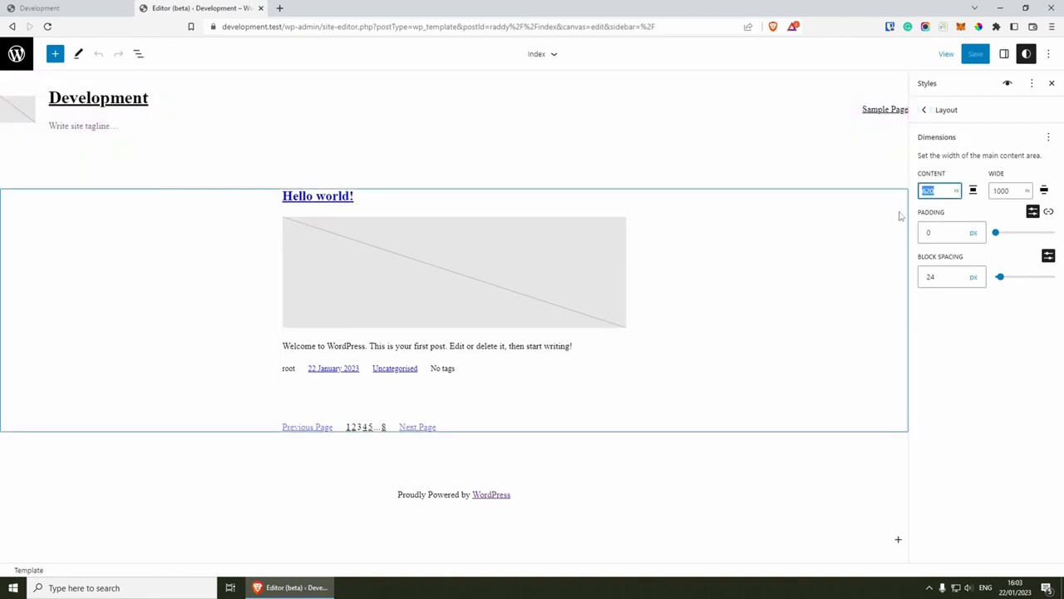
{"action": "type", "text": "1400"}
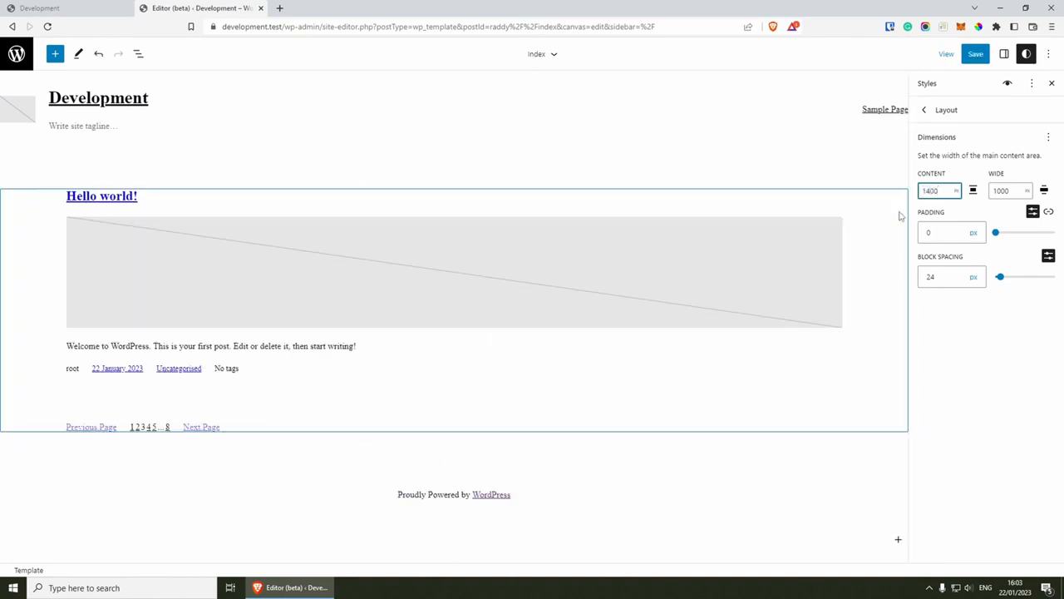
{"action": "left_click", "coordinate": [1000, 190]}
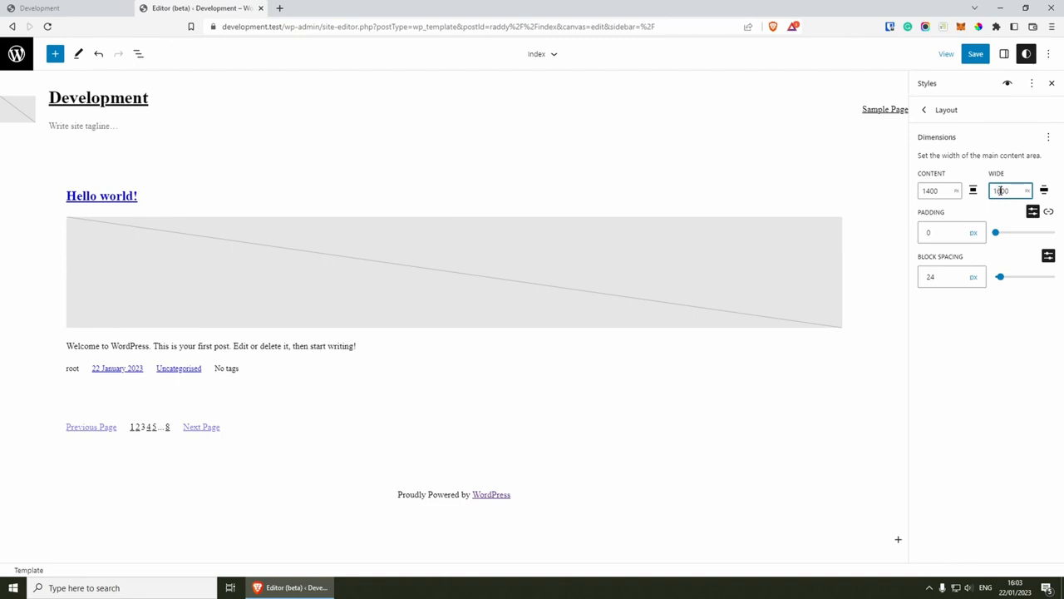
{"action": "left_click", "coordinate": [990, 211]}
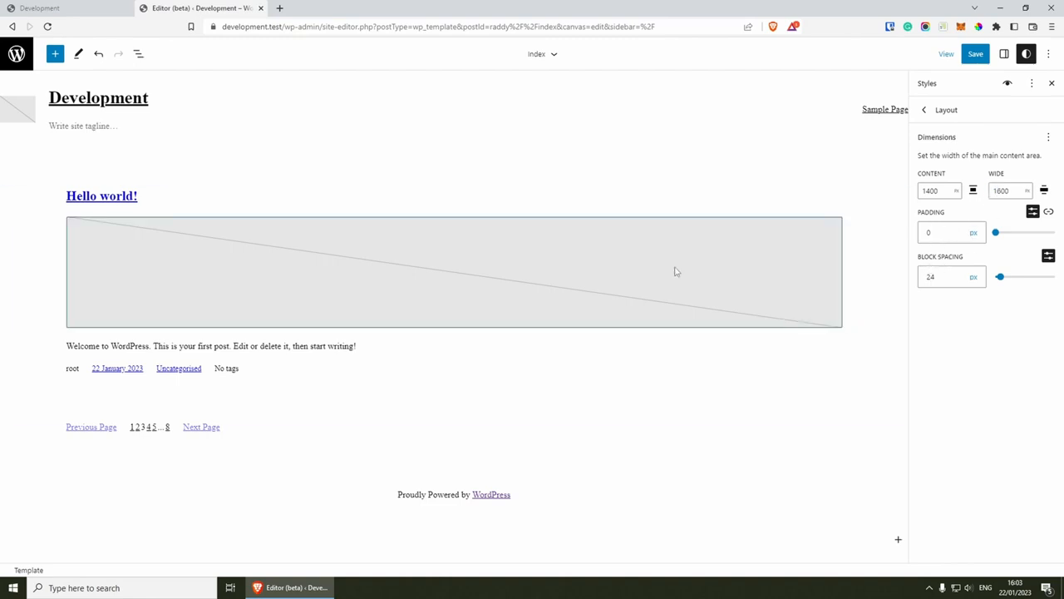
Try a block spacing of 115 px in the site-wide layout styles and undo the change.
{"action": "left_click_drag", "start_coordinate": [1000, 278], "coordinate": [1020, 278]}
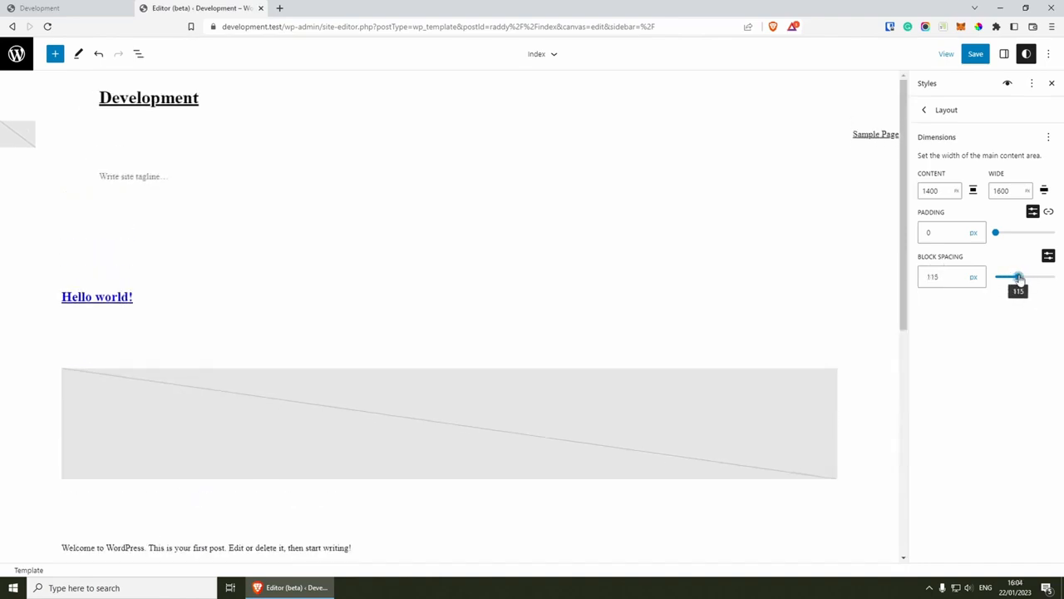
{"action": "key", "text": "ctrl+z"}
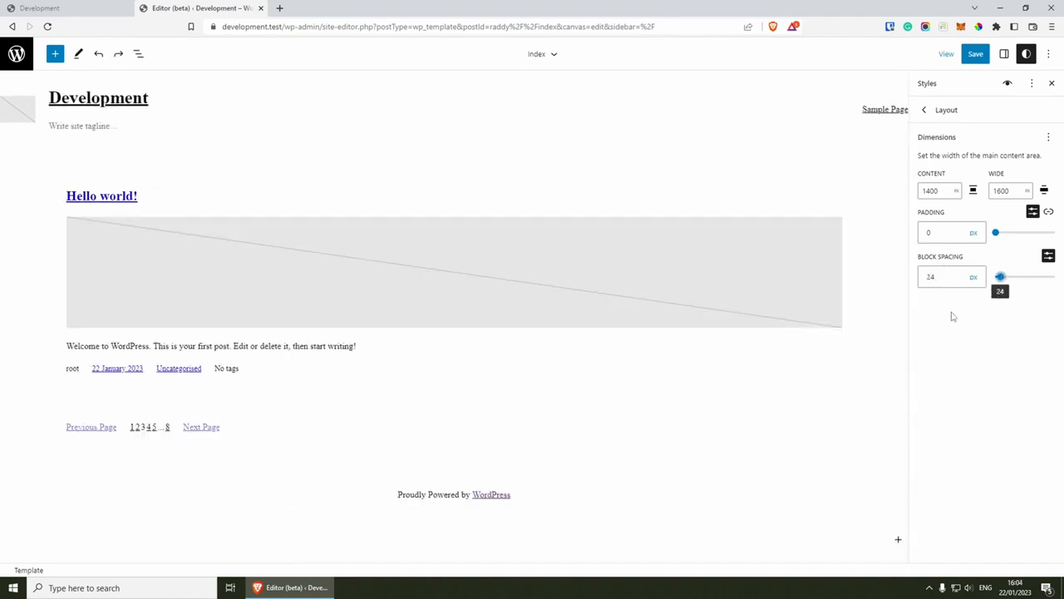
{"action": "left_click", "coordinate": [926, 111]}
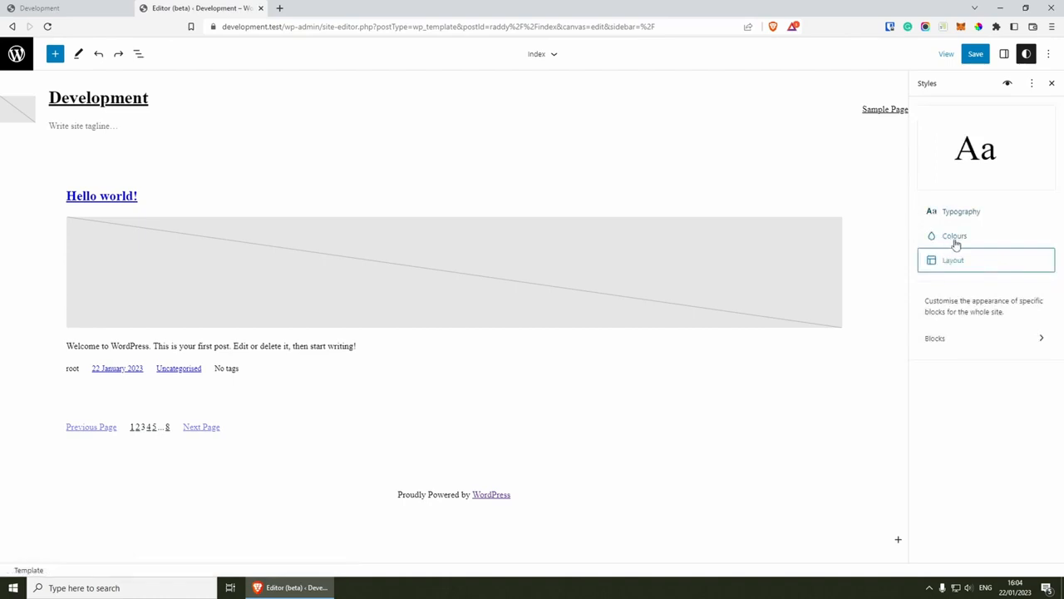
Add a custom solid colour FFE200 named Yellow to the site's colour palette.
{"action": "left_click", "coordinate": [954, 237]}
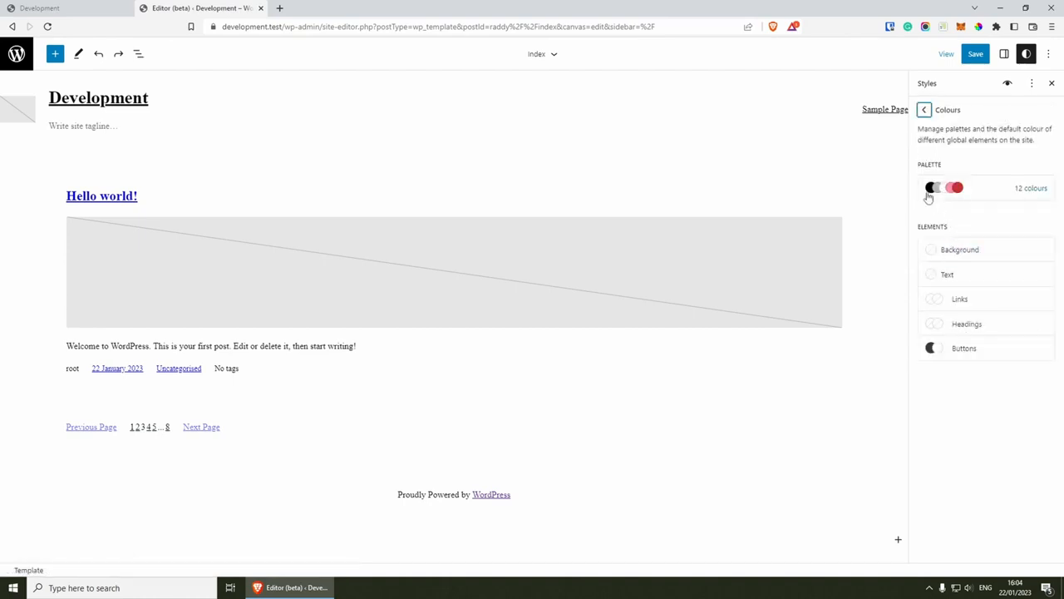
{"action": "left_click", "coordinate": [982, 190]}
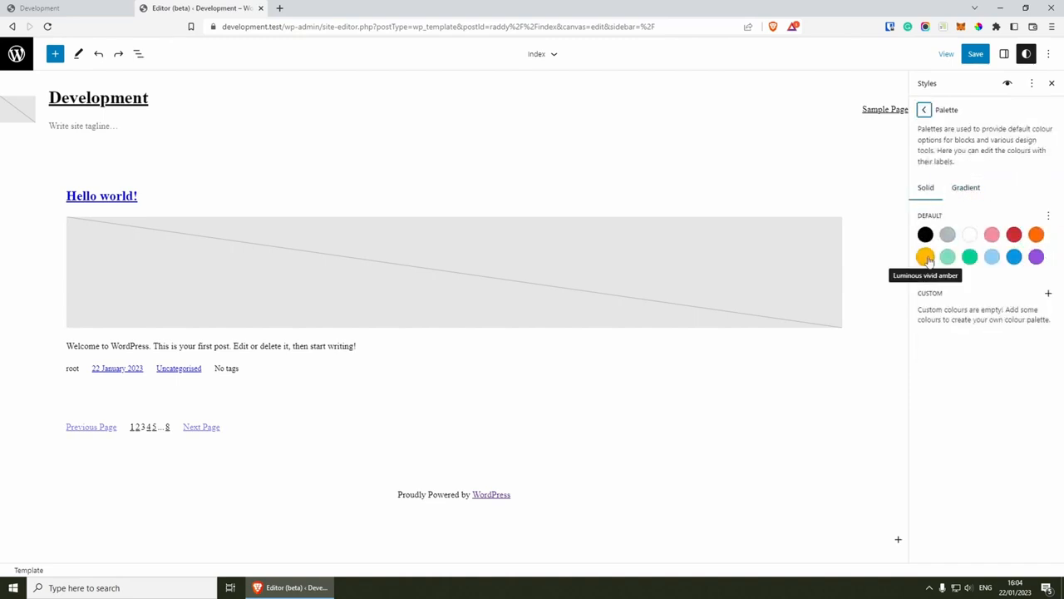
{"action": "left_click", "coordinate": [967, 190]}
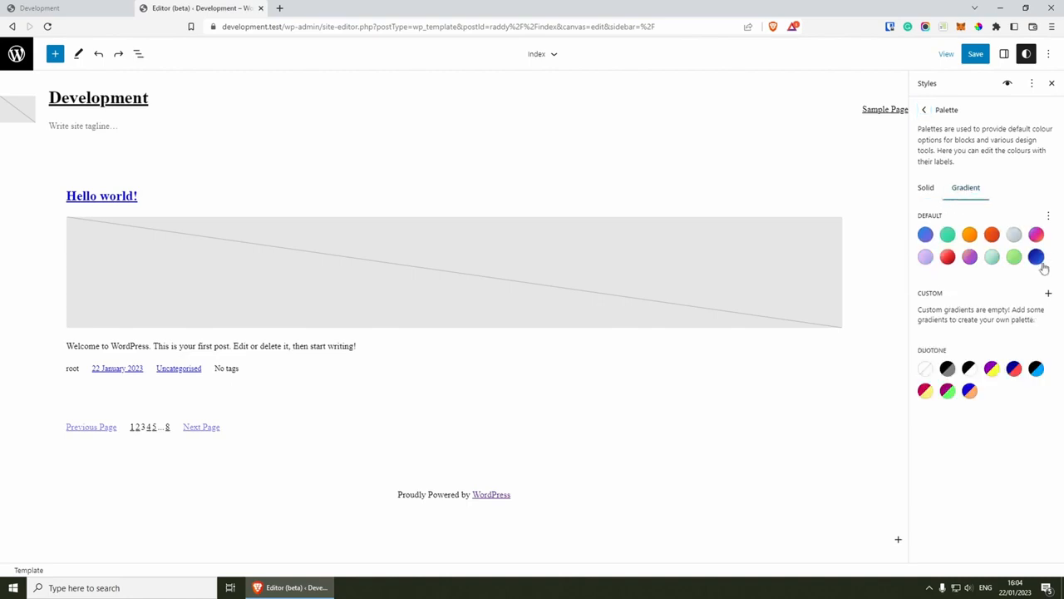
{"action": "left_click", "coordinate": [929, 191]}
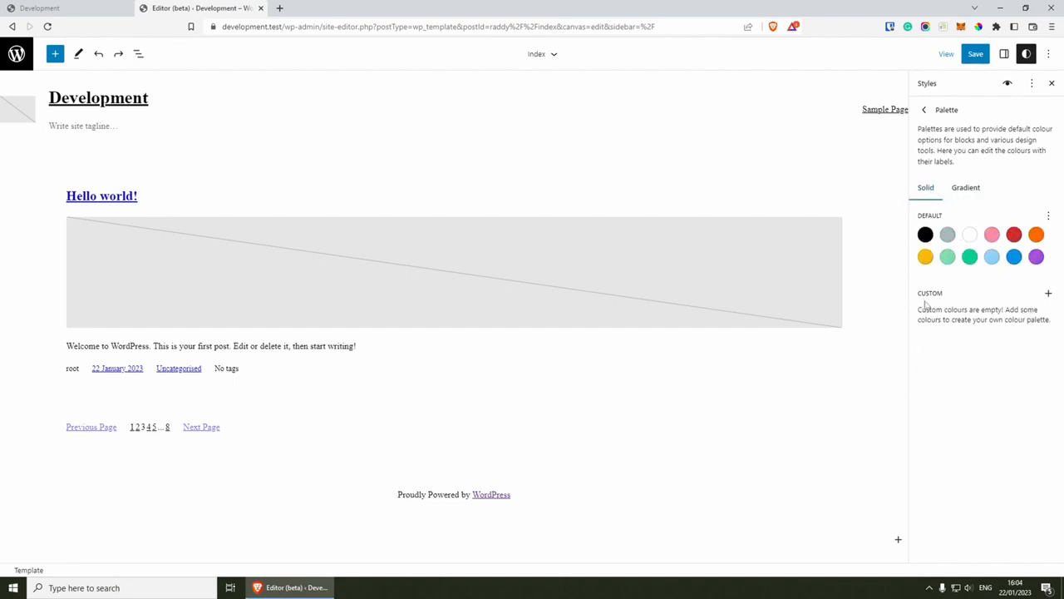
{"action": "left_click", "coordinate": [1048, 294]}
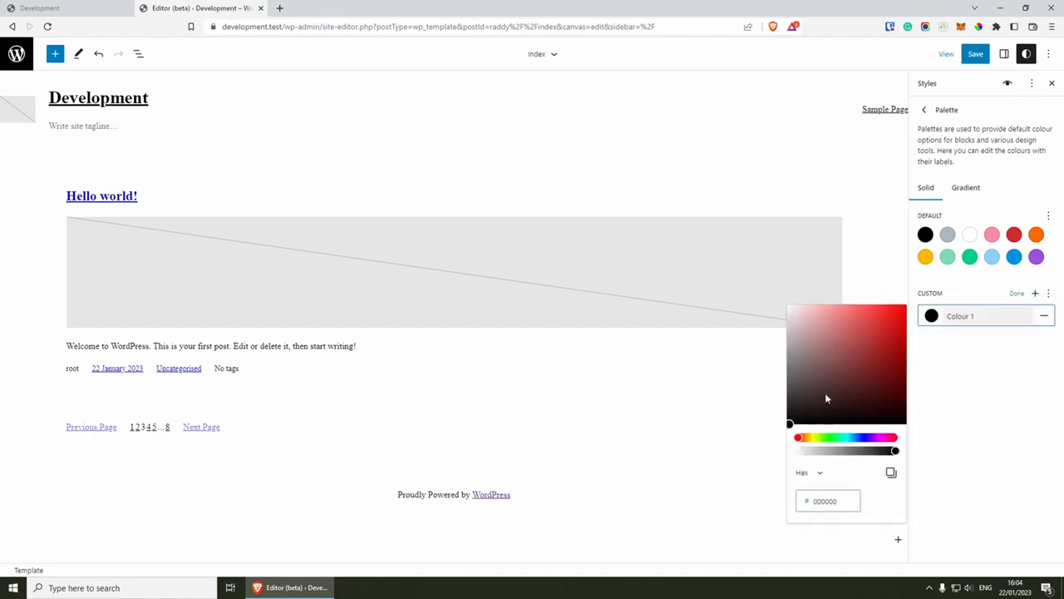
{"action": "left_click", "coordinate": [814, 440]}
{"action": "left_click_drag", "start_coordinate": [880, 375], "coordinate": [946, 316]}
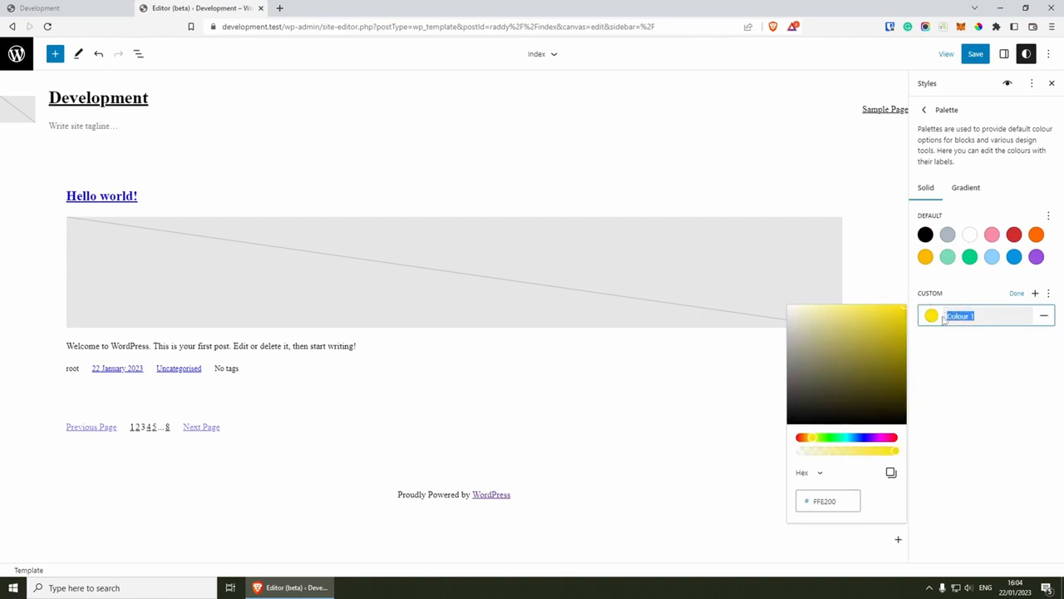
{"action": "type", "text": "Yellow"}
Add a second custom palette colour, 0F0F0F, named Almost Black.
{"action": "left_click", "coordinate": [1035, 294]}
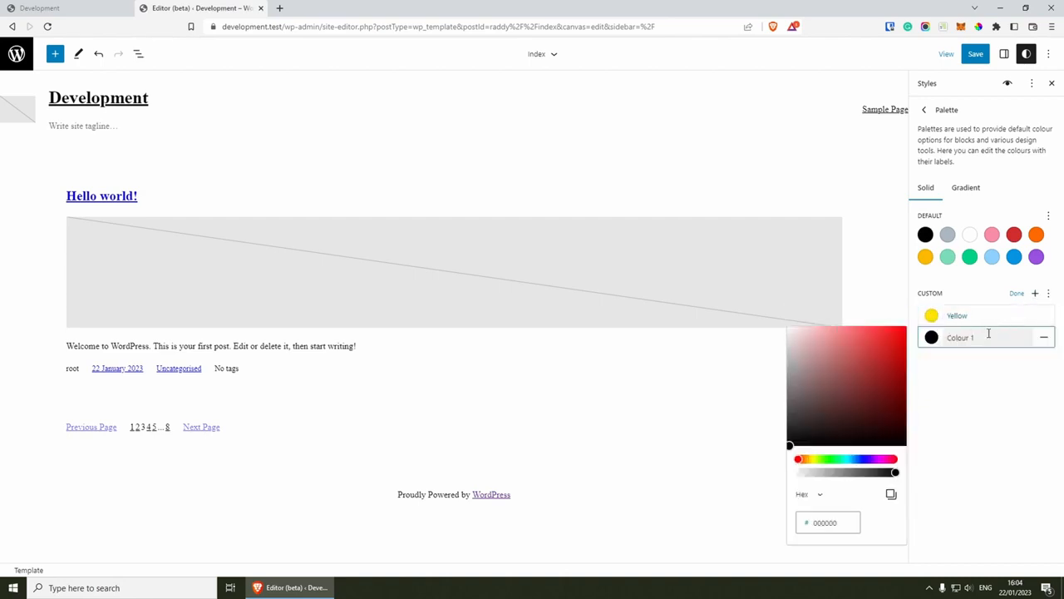
{"action": "left_click_drag", "start_coordinate": [988, 333], "coordinate": [949, 336]}
{"action": "left_click_drag", "start_coordinate": [834, 410], "coordinate": [783, 439]}
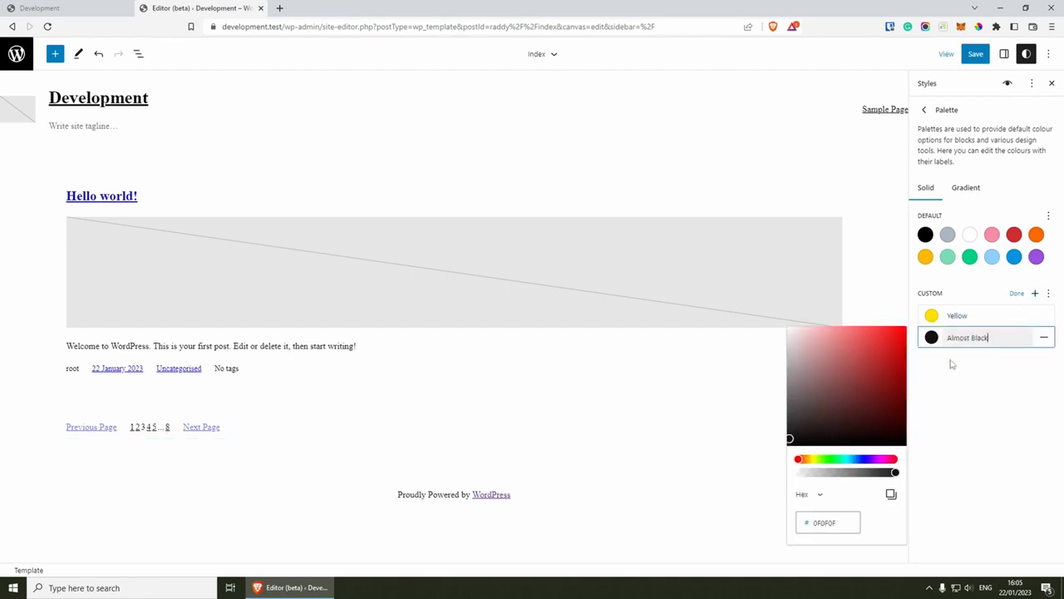
{"action": "left_click", "coordinate": [952, 363]}
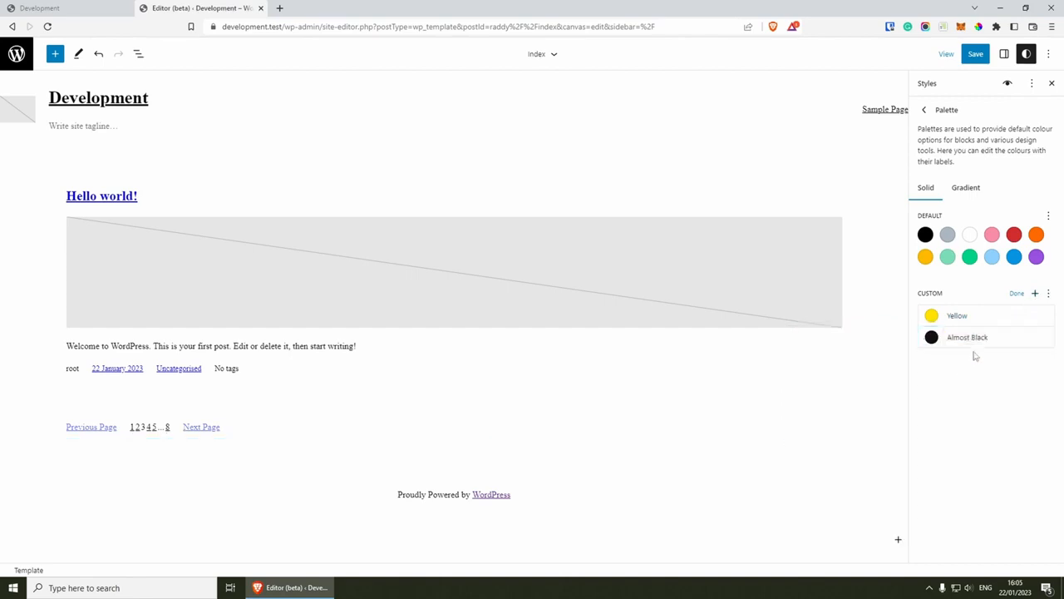
Add a third custom palette colour, ED0000, named Pretty Much Red, and finish editing the custom colours.
{"action": "left_click", "coordinate": [1036, 293]}
{"action": "left_click_drag", "start_coordinate": [871, 412], "coordinate": [907, 356]}
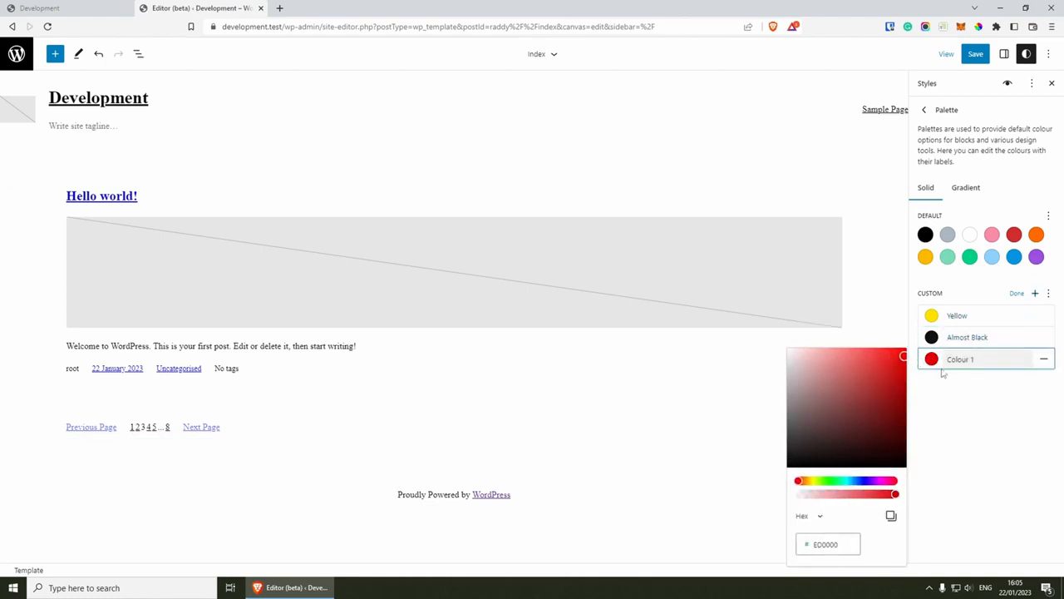
{"action": "left_click", "coordinate": [959, 368]}
{"action": "type", "text": "Pretty Much Red"}
{"action": "left_click", "coordinate": [978, 389]}
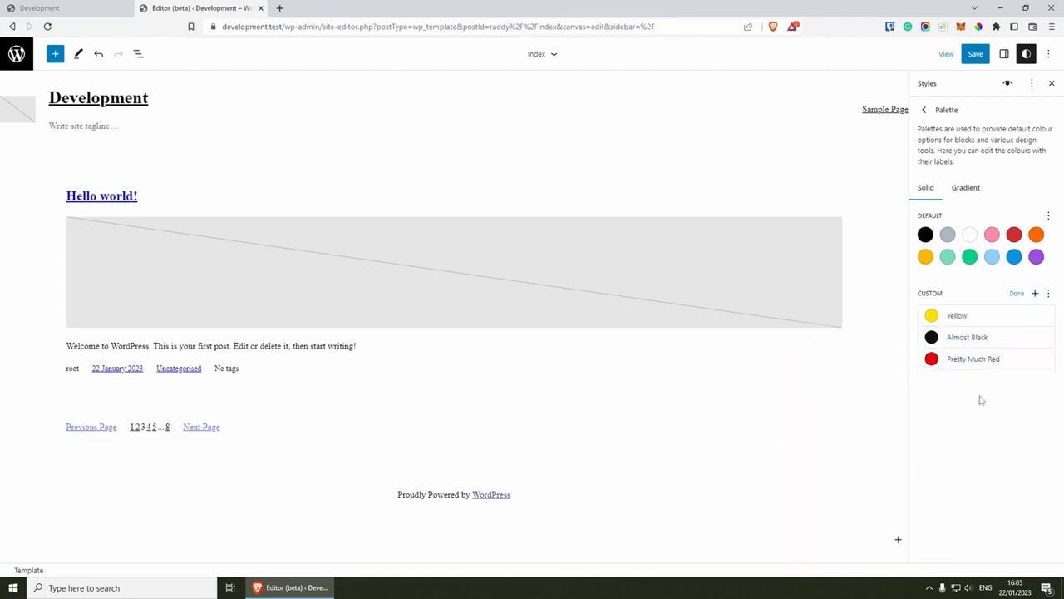
{"action": "left_click", "coordinate": [1017, 294]}
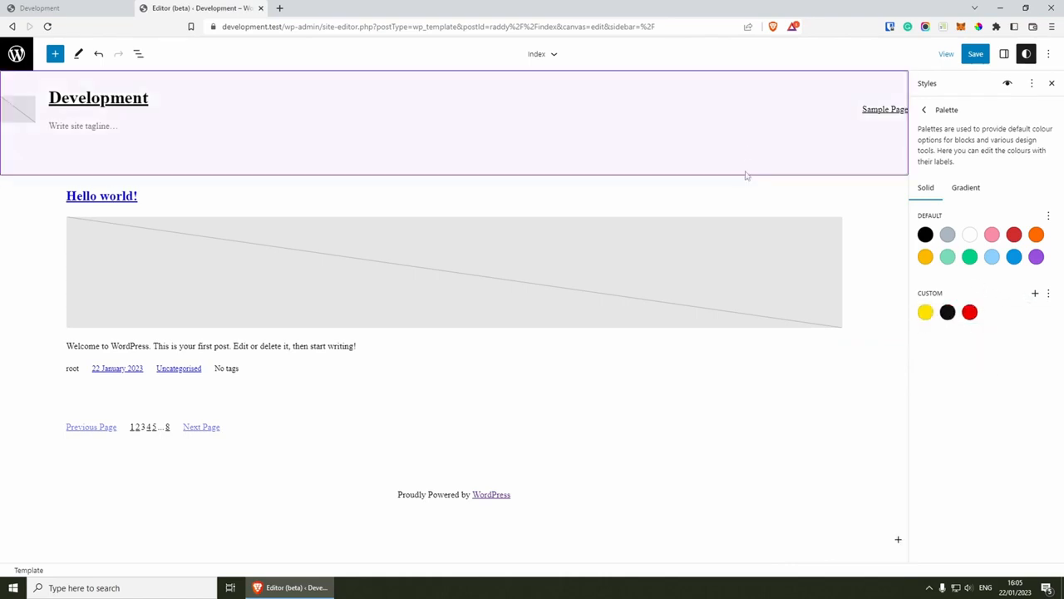
Set the site background to Cyan bluish grey and the default text colour to Almost Black.
{"action": "left_click", "coordinate": [924, 110]}
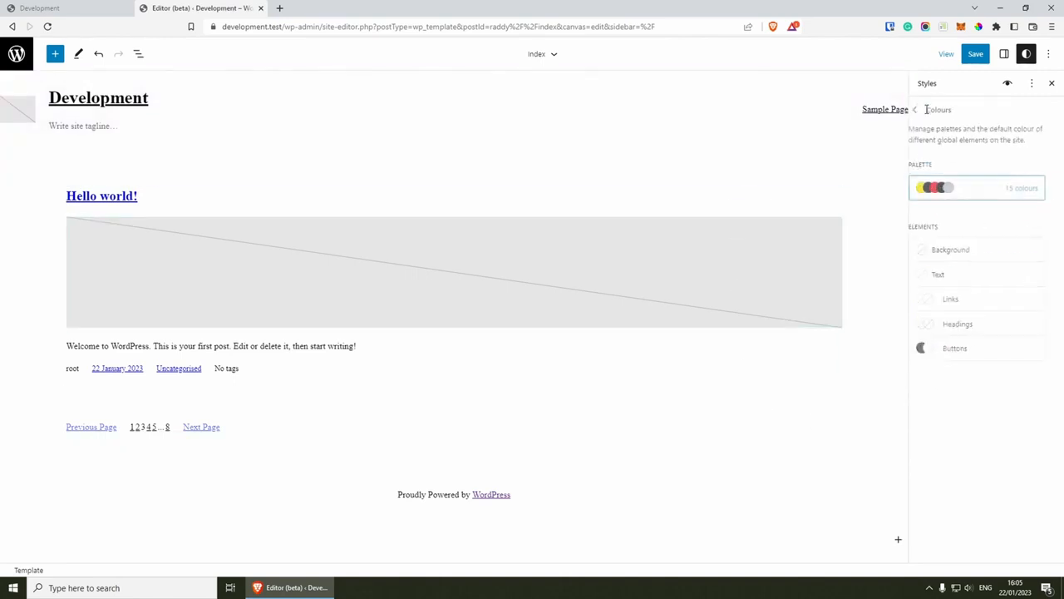
{"action": "left_click", "coordinate": [954, 252]}
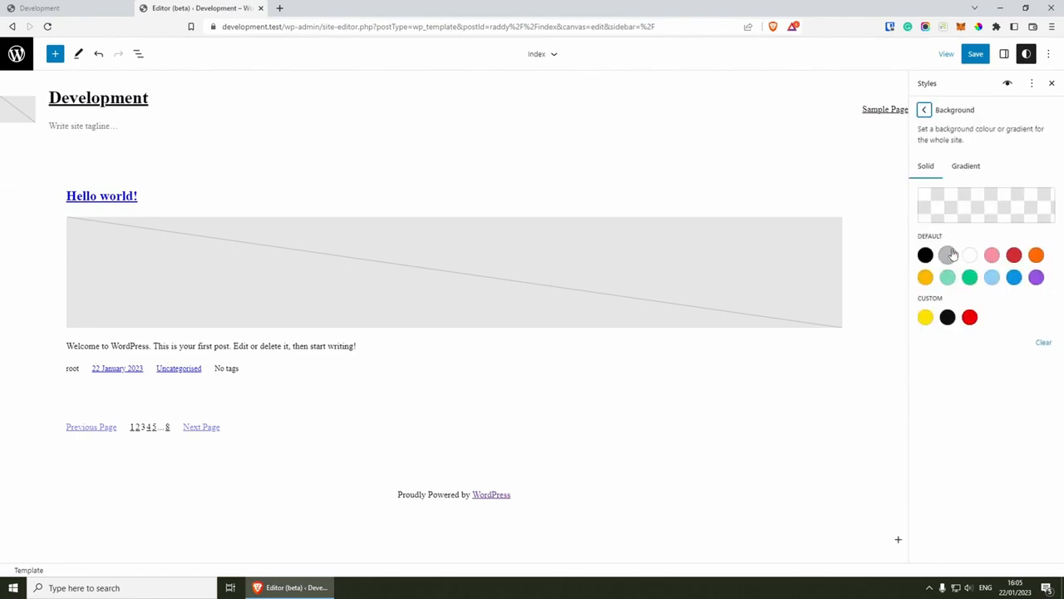
{"action": "left_click", "coordinate": [952, 257]}
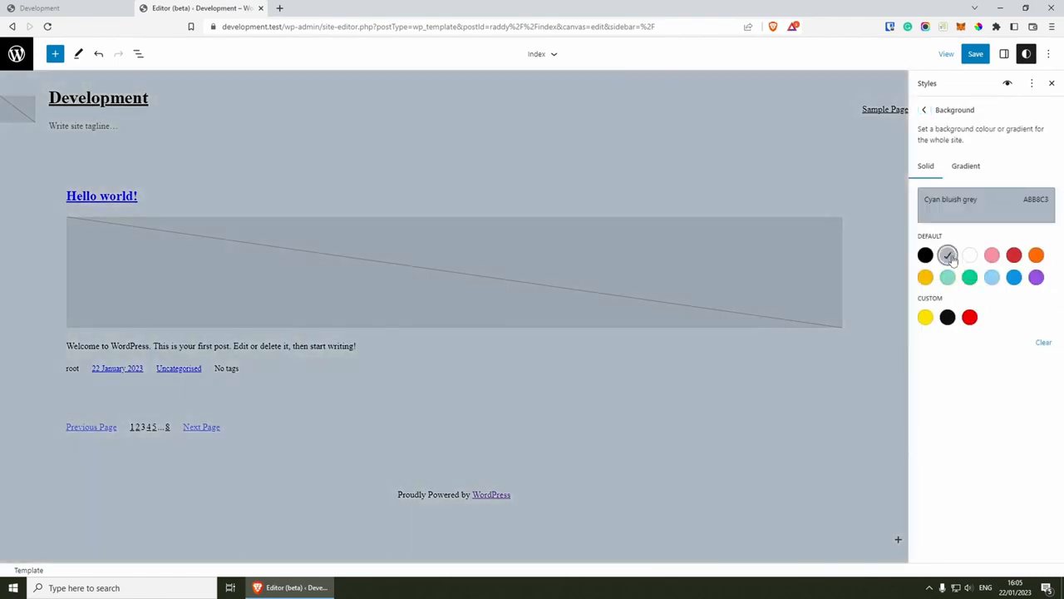
{"action": "left_click", "coordinate": [924, 109]}
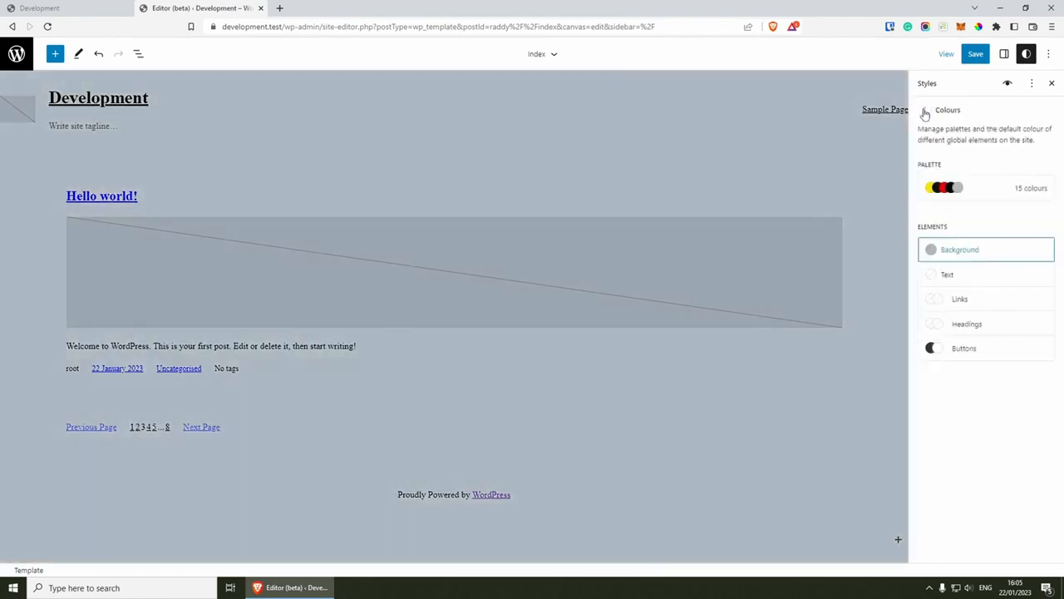
{"action": "left_click", "coordinate": [950, 274]}
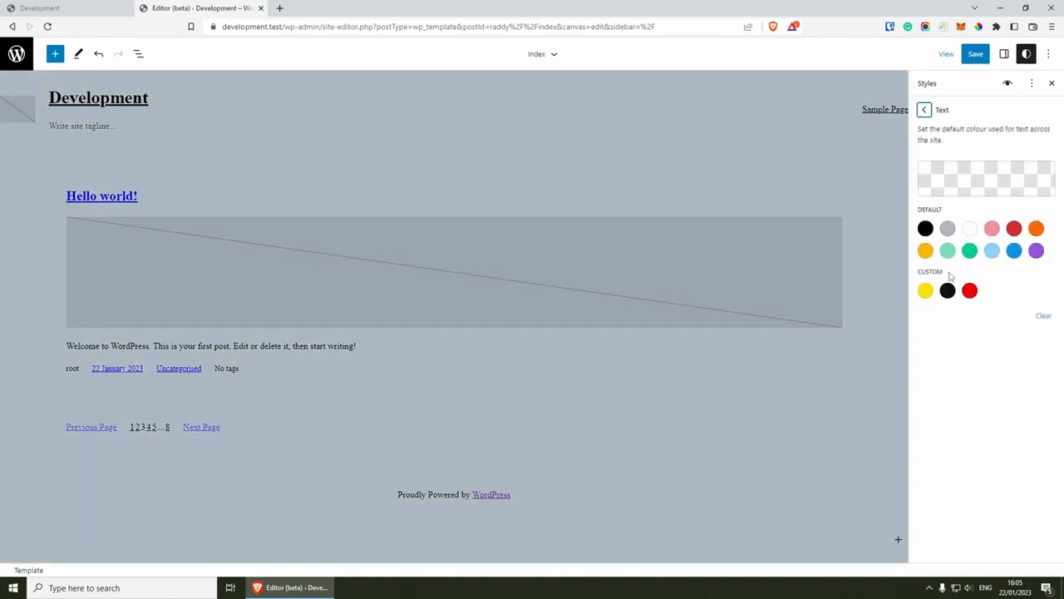
{"action": "left_click", "coordinate": [948, 291]}
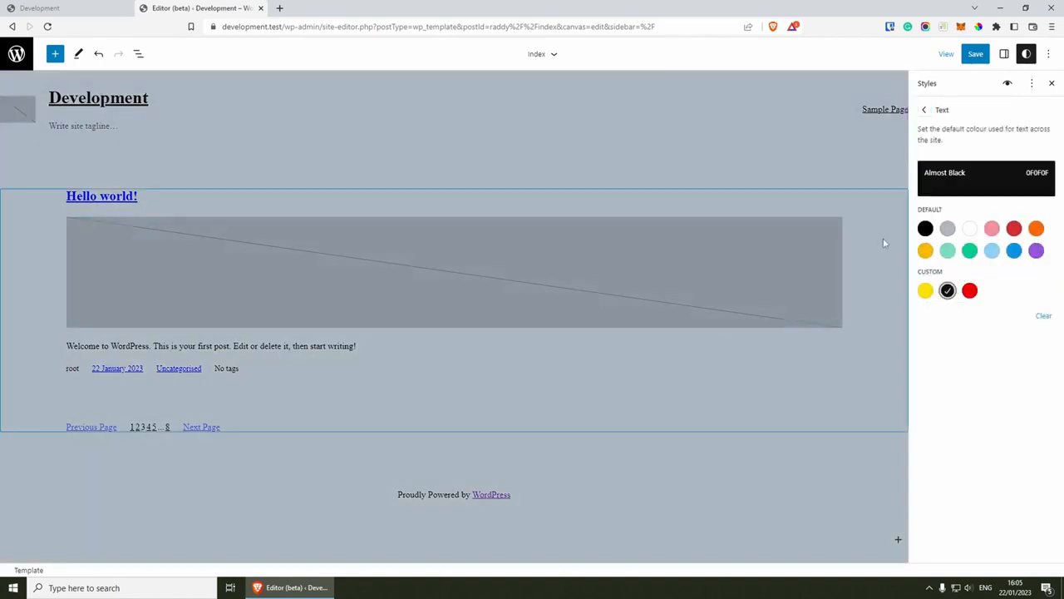
{"action": "left_click", "coordinate": [927, 112]}
Set the default link colour for the whole site to Almost Black.
{"action": "left_click", "coordinate": [964, 300]}
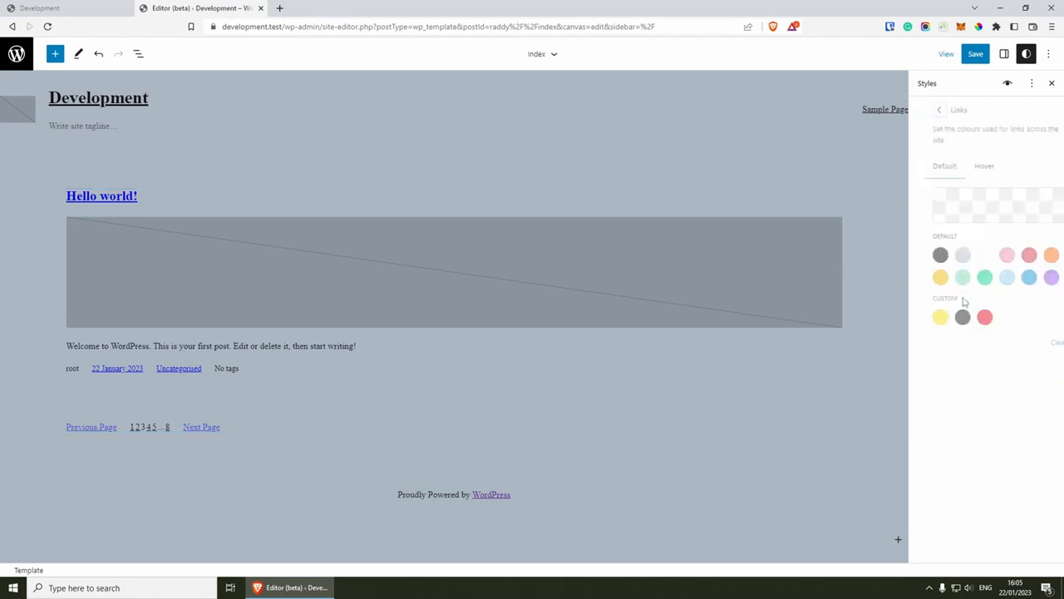
{"action": "left_click", "coordinate": [948, 317]}
{"action": "left_click", "coordinate": [948, 318]}
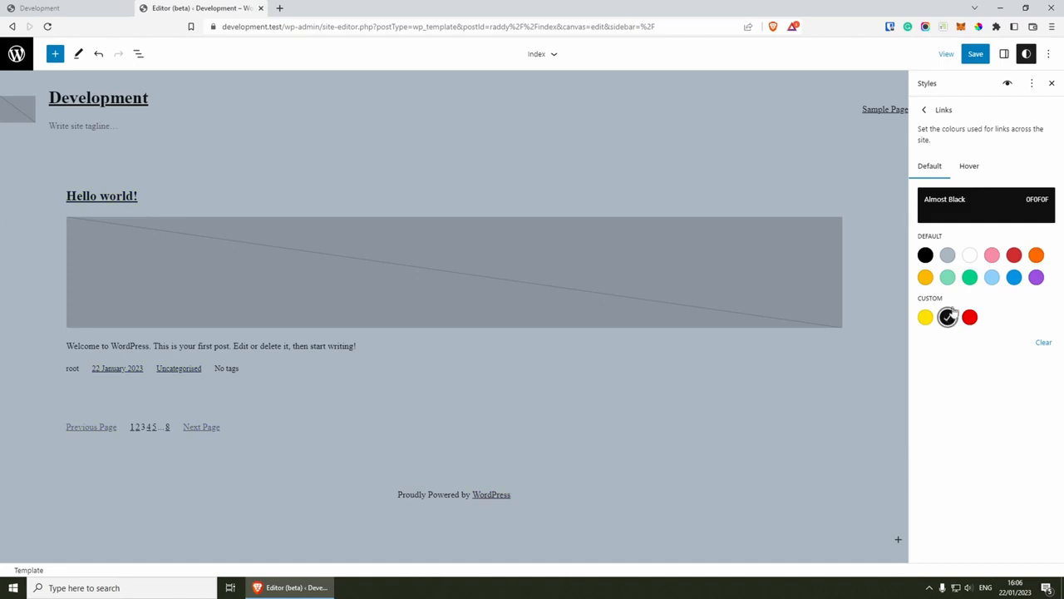
{"action": "left_click", "coordinate": [948, 277]}
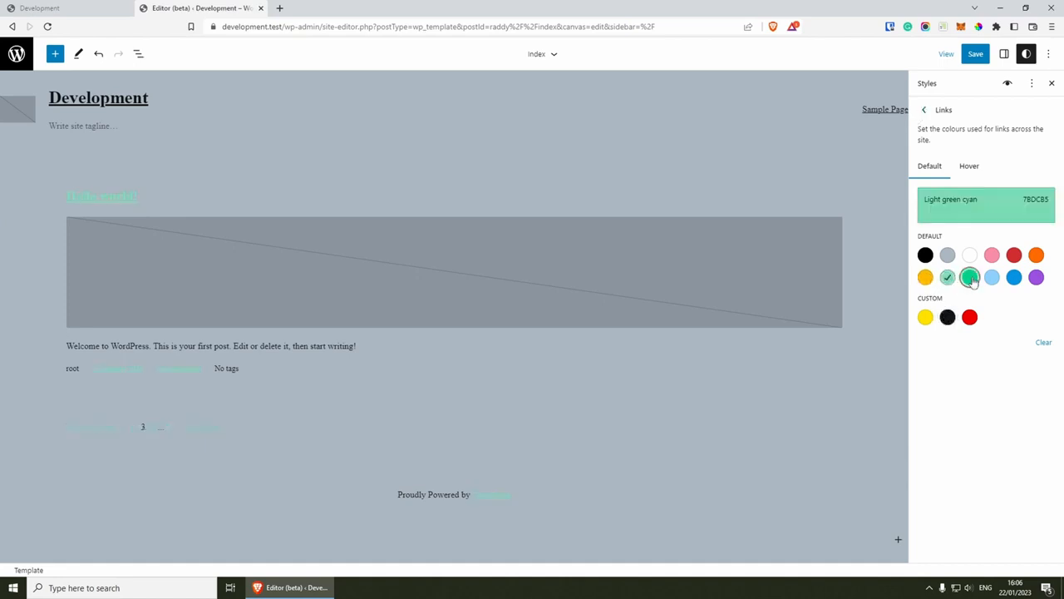
{"action": "left_click", "coordinate": [969, 277]}
{"action": "left_click", "coordinate": [992, 277]}
{"action": "left_click", "coordinate": [1014, 277]}
{"action": "left_click", "coordinate": [1036, 277]}
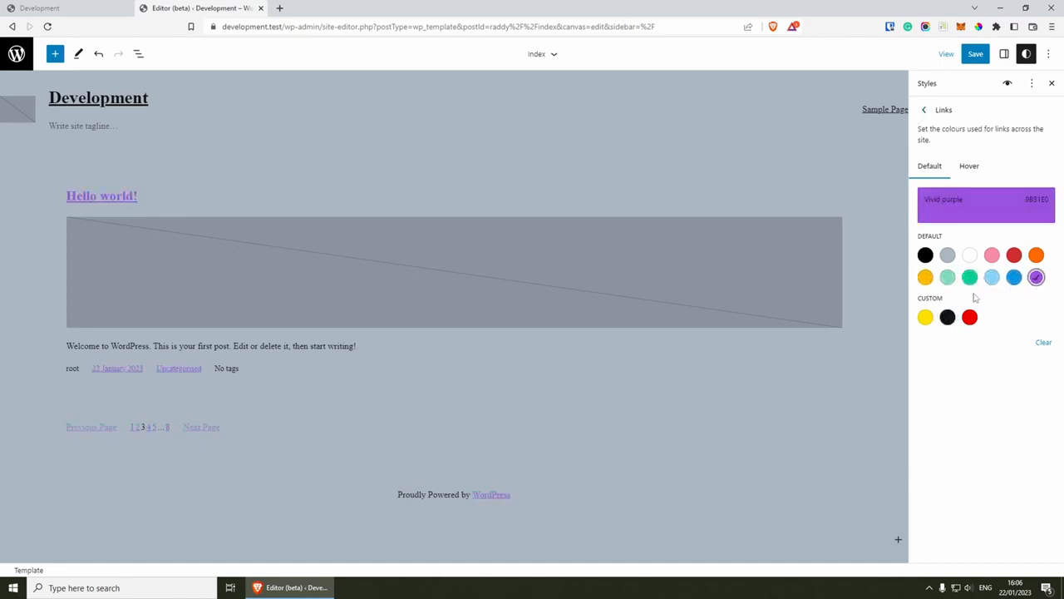
{"action": "left_click", "coordinate": [948, 317]}
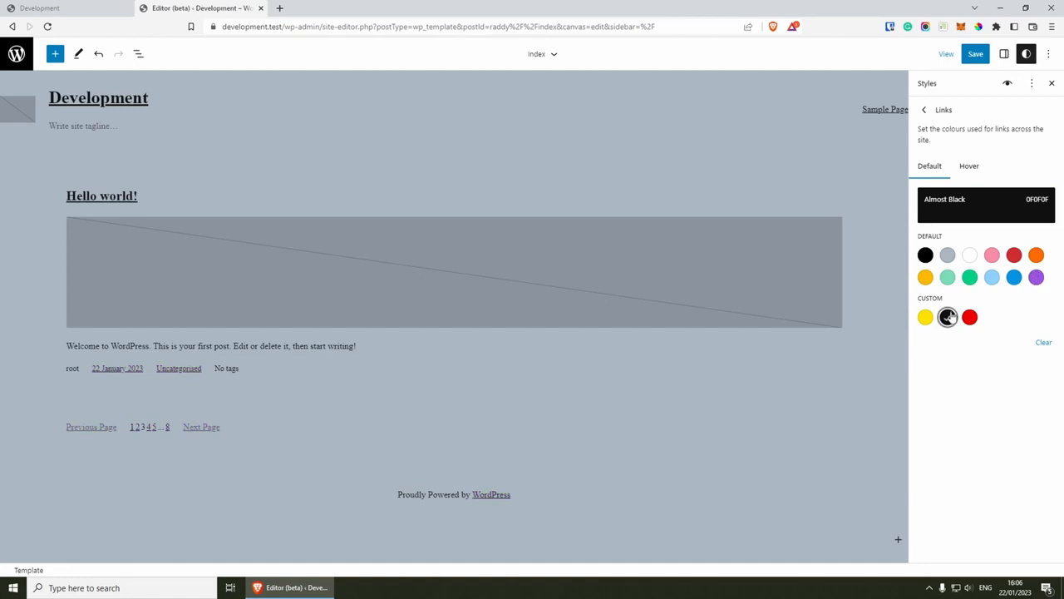
Set the text colour of all heading levels to Almost Black.
{"action": "left_click", "coordinate": [924, 110]}
{"action": "left_click", "coordinate": [961, 324]}
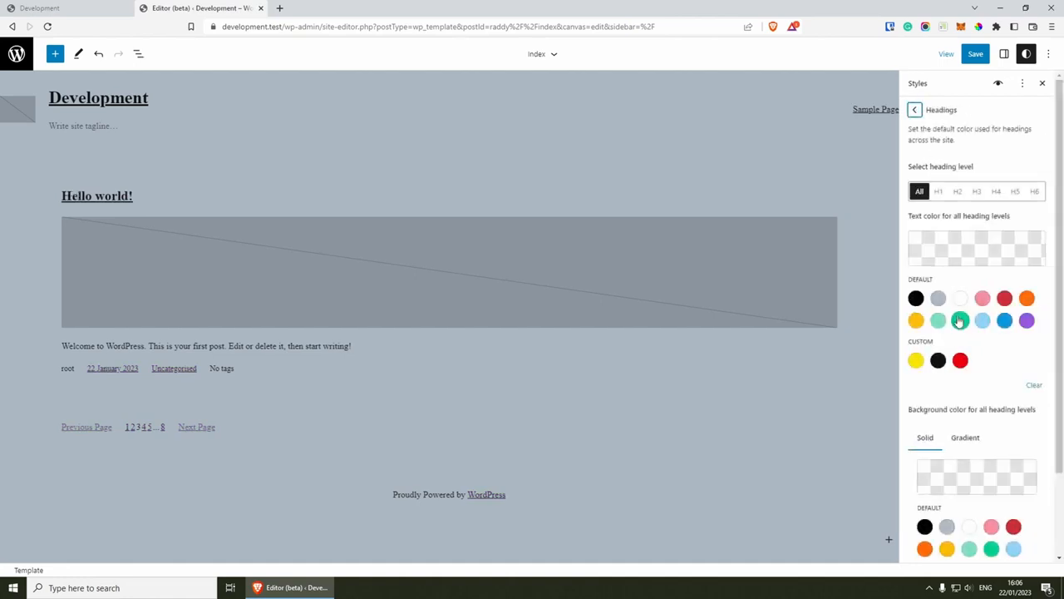
{"action": "left_click", "coordinate": [939, 360]}
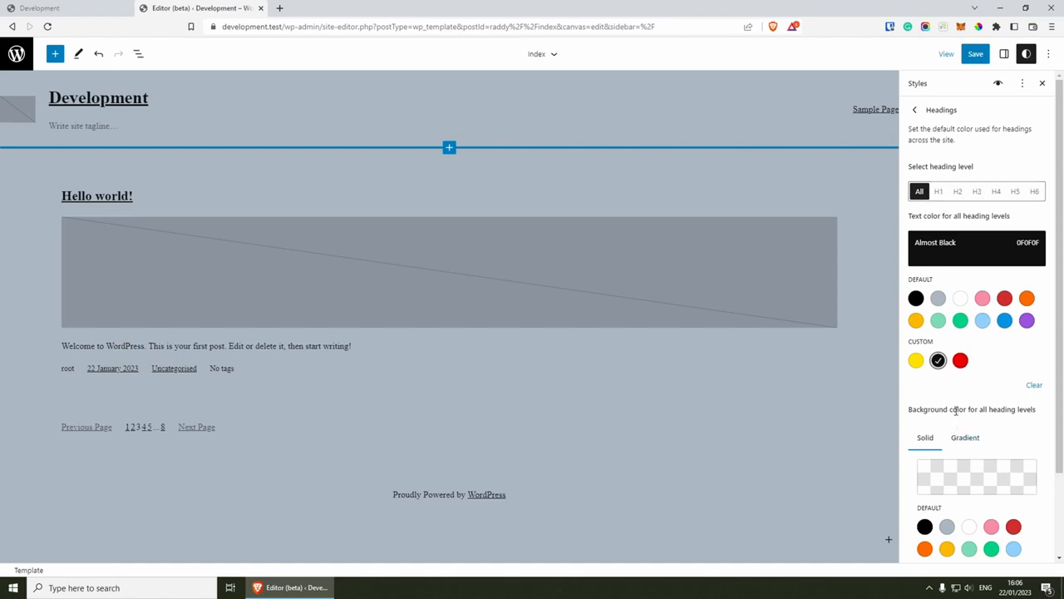
{"action": "left_click", "coordinate": [914, 109]}
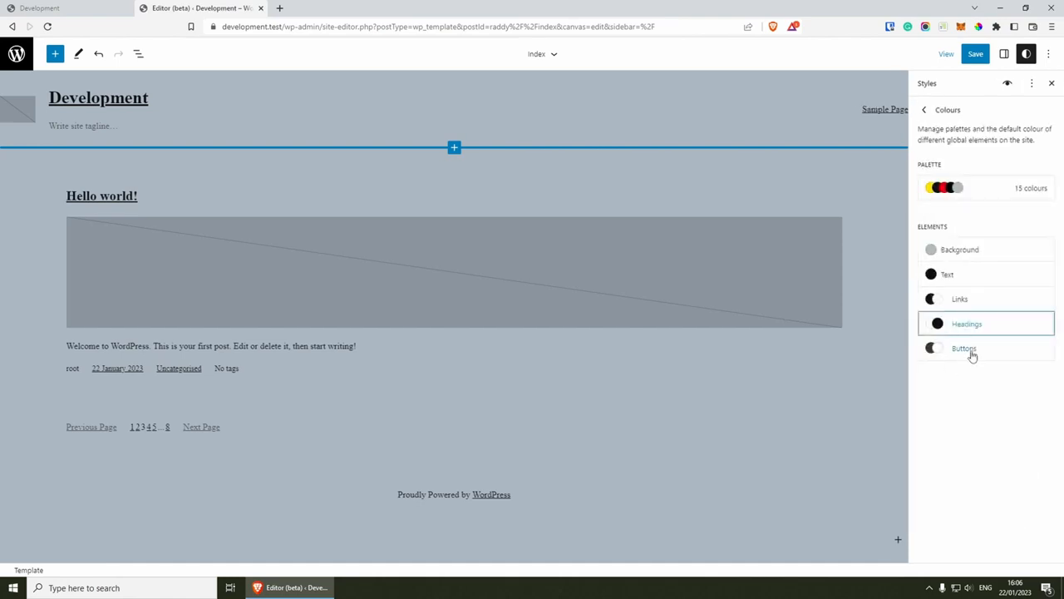
Open the Style Book alongside the button colour settings and look through its text, media and design examples.
{"action": "left_click", "coordinate": [973, 350]}
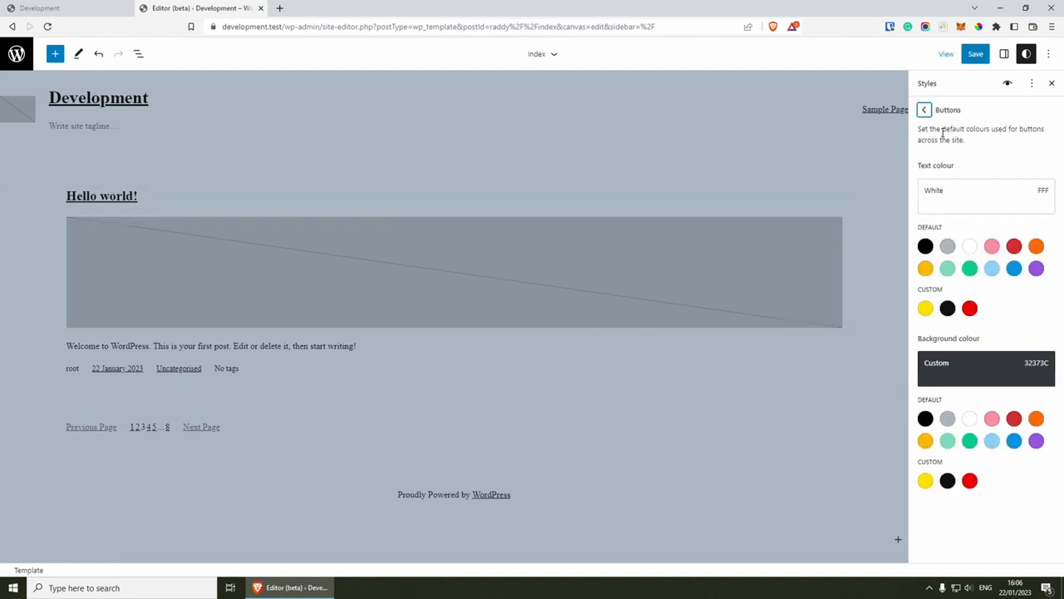
{"action": "left_click", "coordinate": [924, 110]}
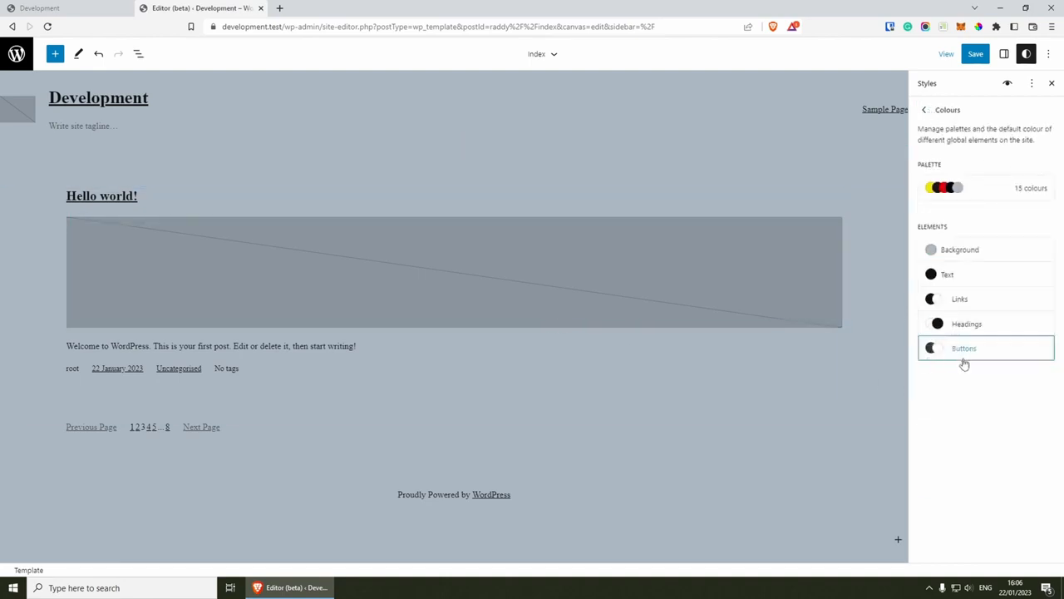
{"action": "left_click", "coordinate": [1008, 87]}
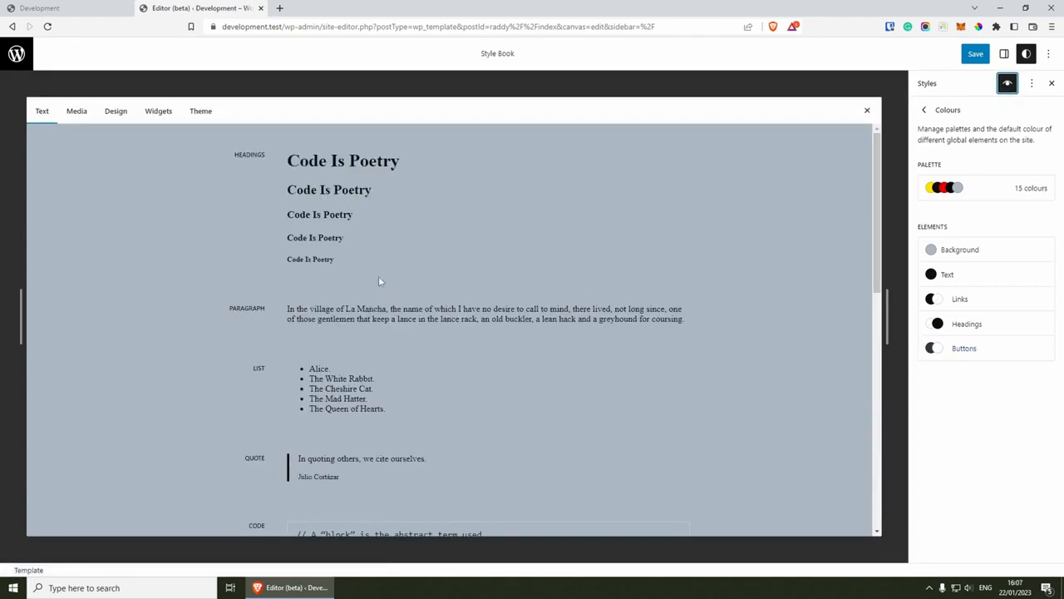
{"action": "left_click", "coordinate": [965, 349]}
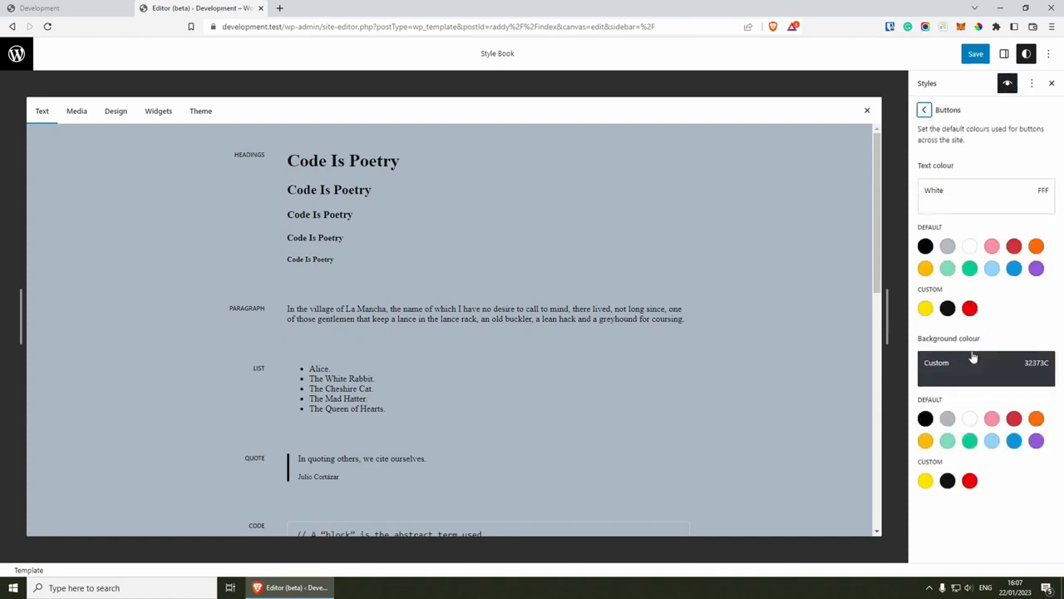
{"action": "left_click", "coordinate": [76, 114]}
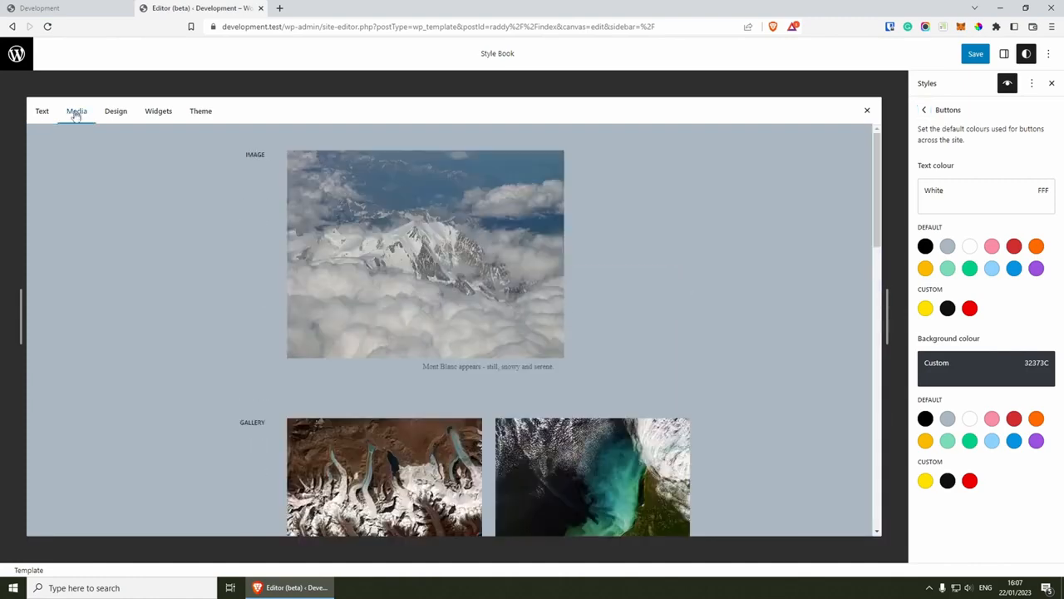
{"action": "scroll", "coordinate": [418, 383], "scroll_direction": "down", "scroll_amount": 3}
{"action": "scroll", "coordinate": [283, 254], "scroll_direction": "up", "scroll_amount": 3}
{"action": "left_click", "coordinate": [120, 112]}
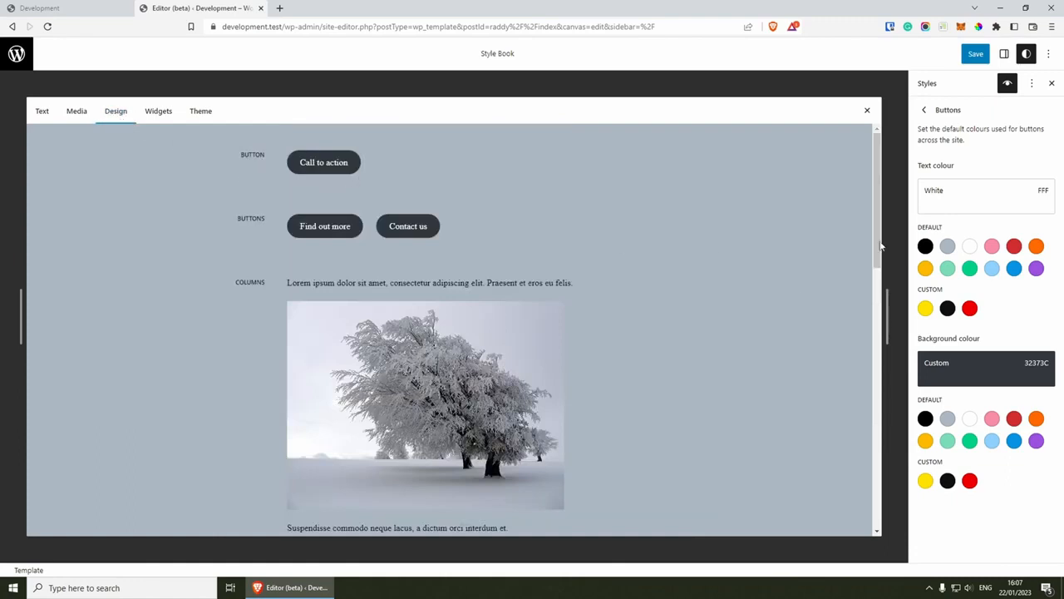
Set the site-wide button text colour to White and the button background colour to Almost Black.
{"action": "left_click", "coordinate": [923, 110]}
{"action": "left_click", "coordinate": [954, 352]}
{"action": "left_click", "coordinate": [926, 481]}
{"action": "left_click", "coordinate": [970, 481]}
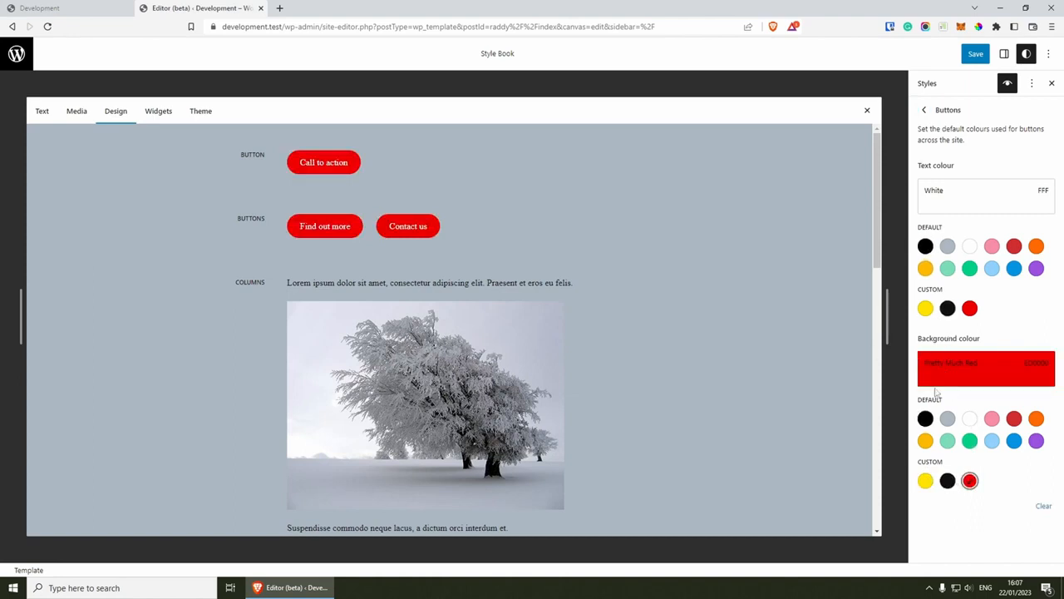
{"action": "left_click", "coordinate": [925, 247]}
{"action": "left_click", "coordinate": [970, 247]}
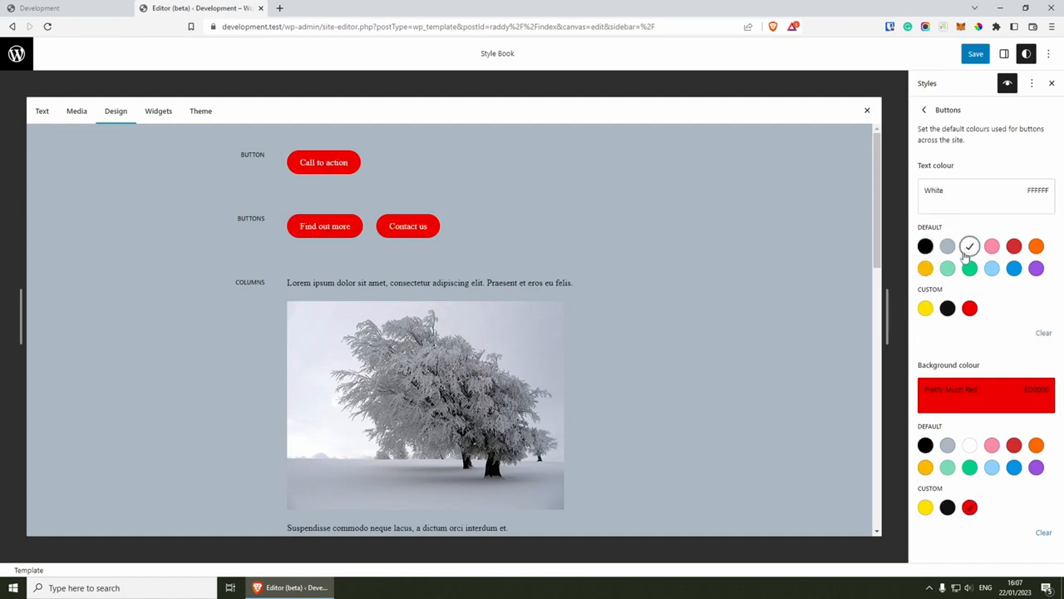
{"action": "left_click", "coordinate": [948, 507]}
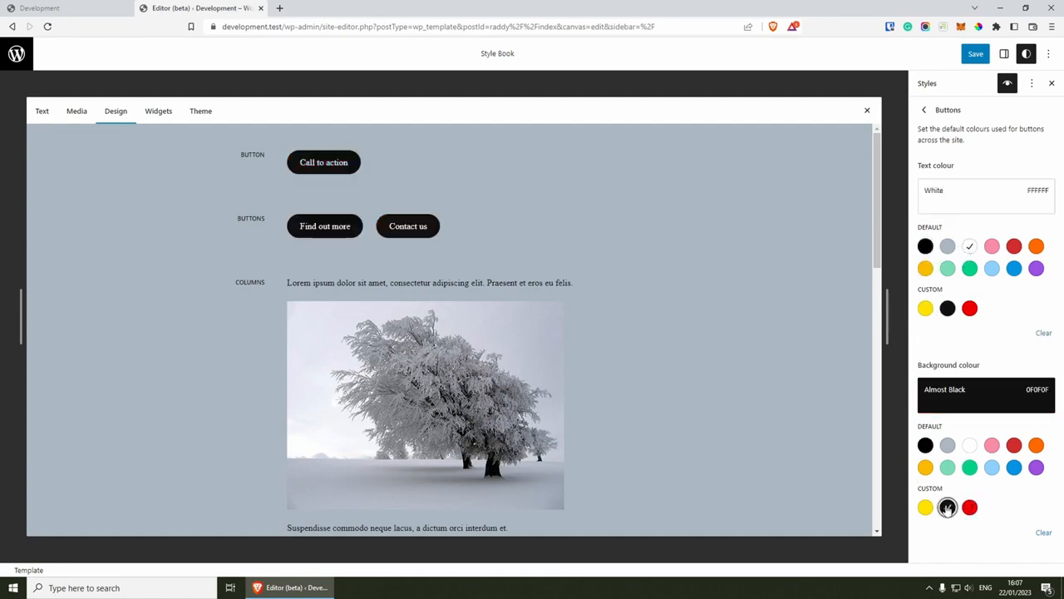
{"action": "left_click", "coordinate": [922, 111]}
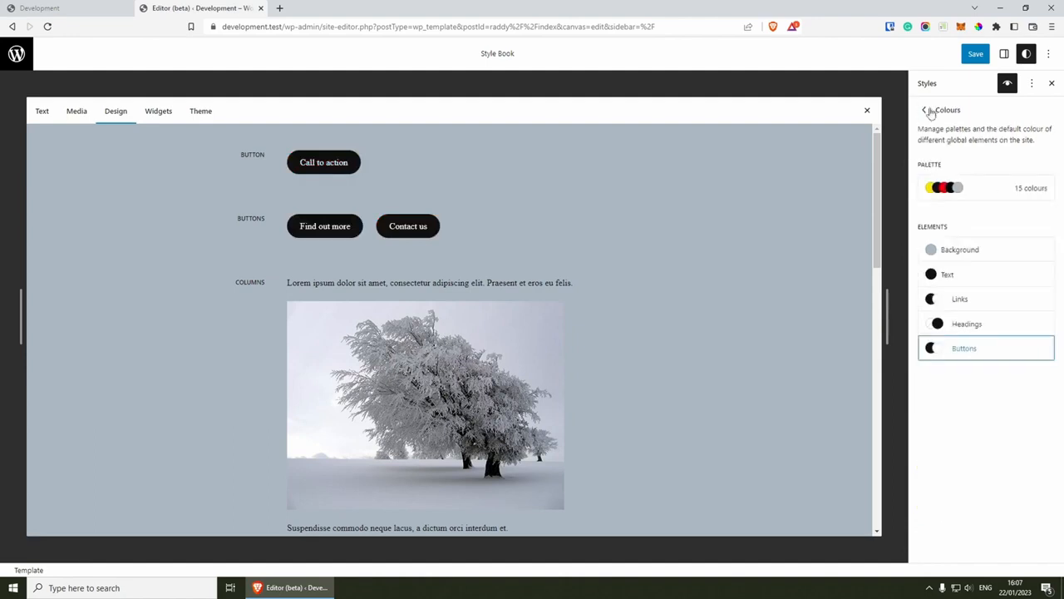
Set the default typography font for the site's text to IBM Plex Sans.
{"action": "left_click", "coordinate": [927, 112]}
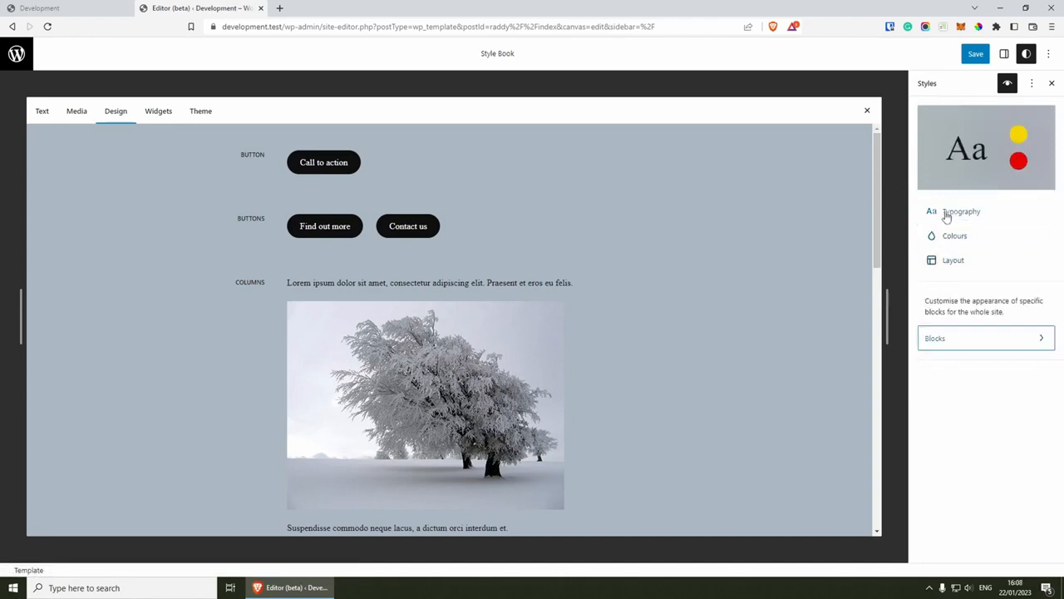
{"action": "left_click", "coordinate": [947, 213]}
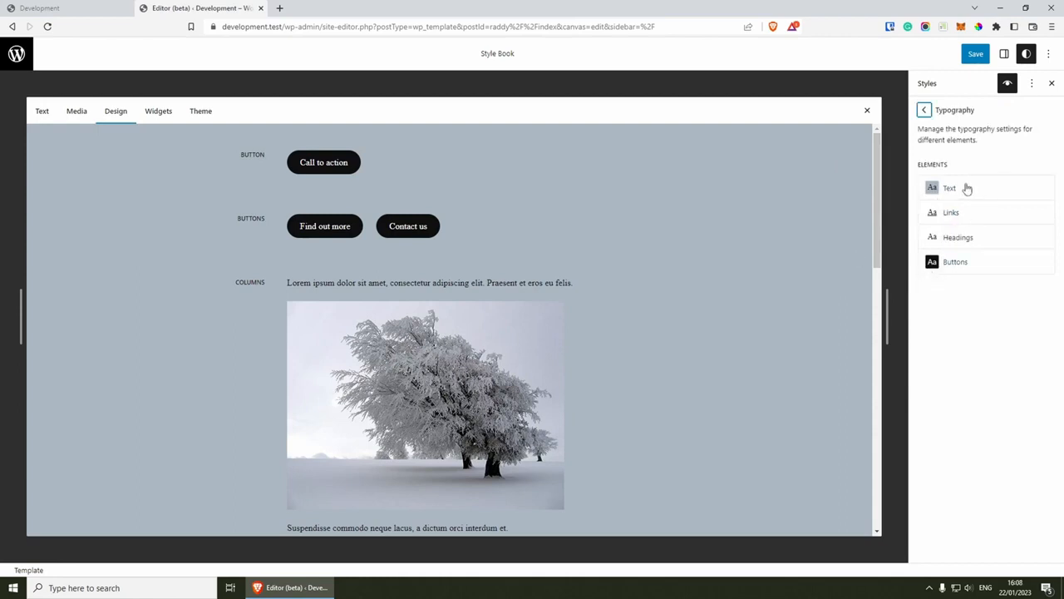
{"action": "left_click", "coordinate": [968, 188]}
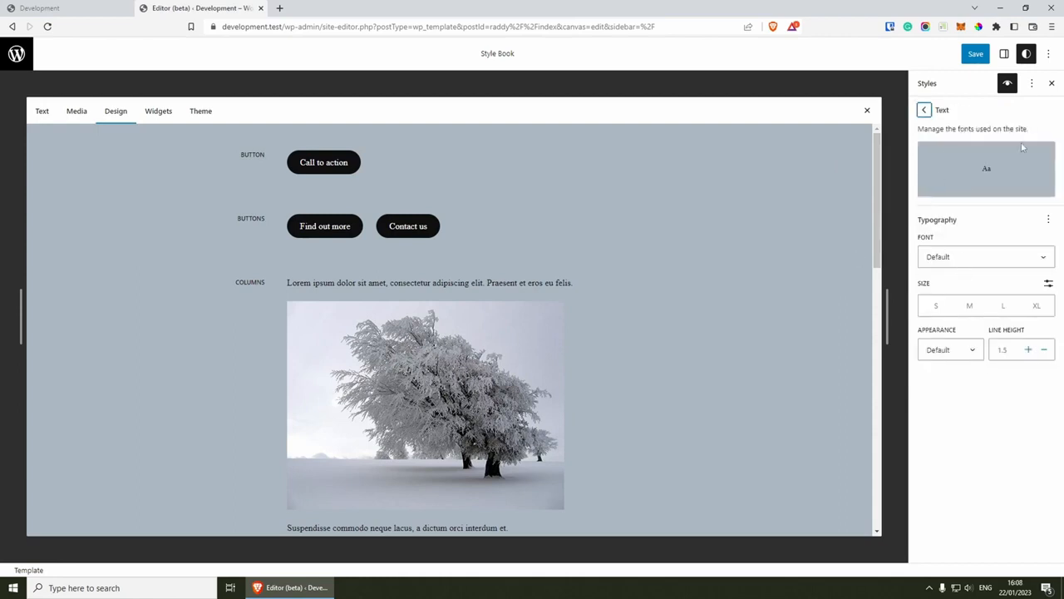
{"action": "left_click", "coordinate": [957, 257]}
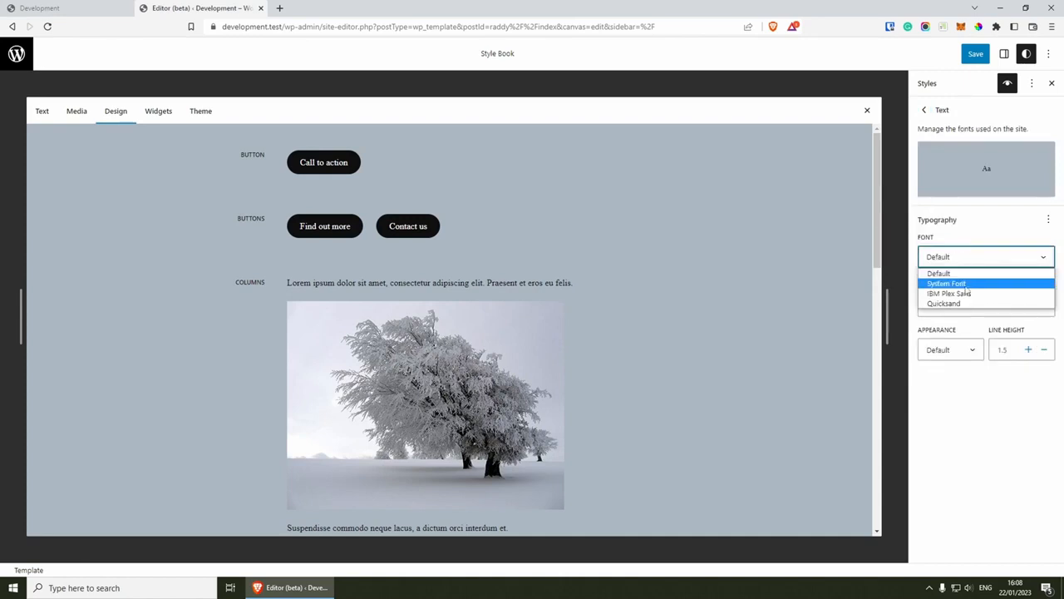
{"action": "left_click", "coordinate": [938, 294]}
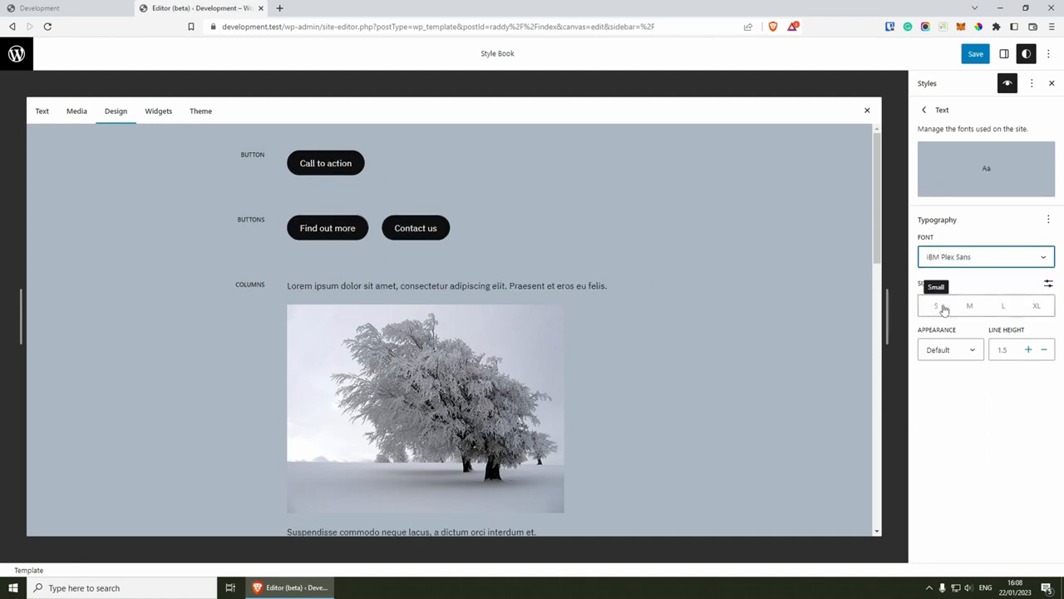
{"action": "left_click", "coordinate": [926, 110]}
Set the typography of all headings to the Quicksand font with Extra Bold appearance.
{"action": "left_click", "coordinate": [975, 216]}
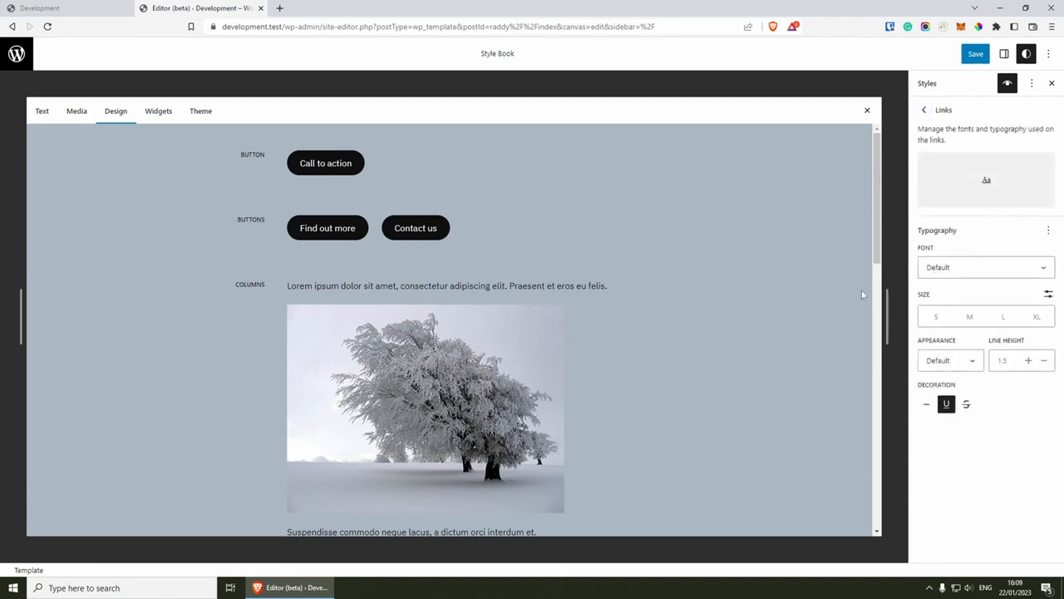
{"action": "left_click", "coordinate": [924, 110]}
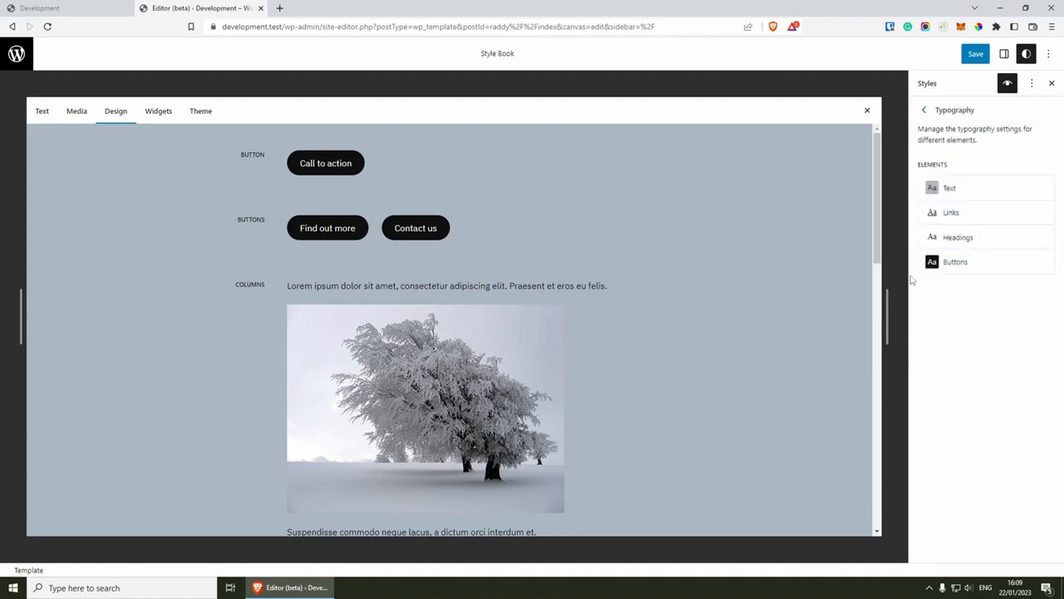
{"action": "left_click", "coordinate": [961, 240]}
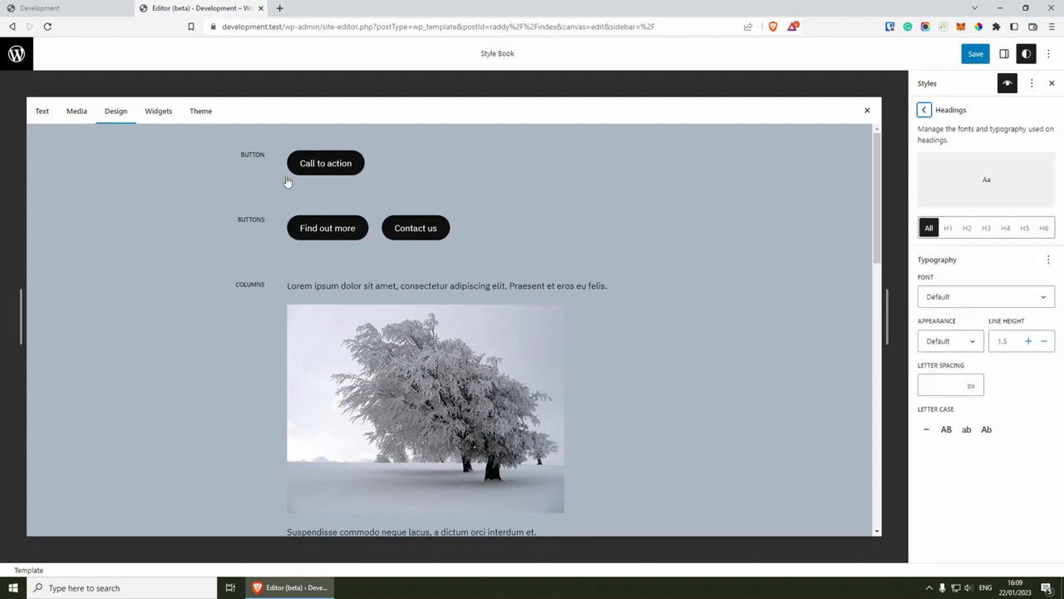
{"action": "left_click", "coordinate": [39, 112]}
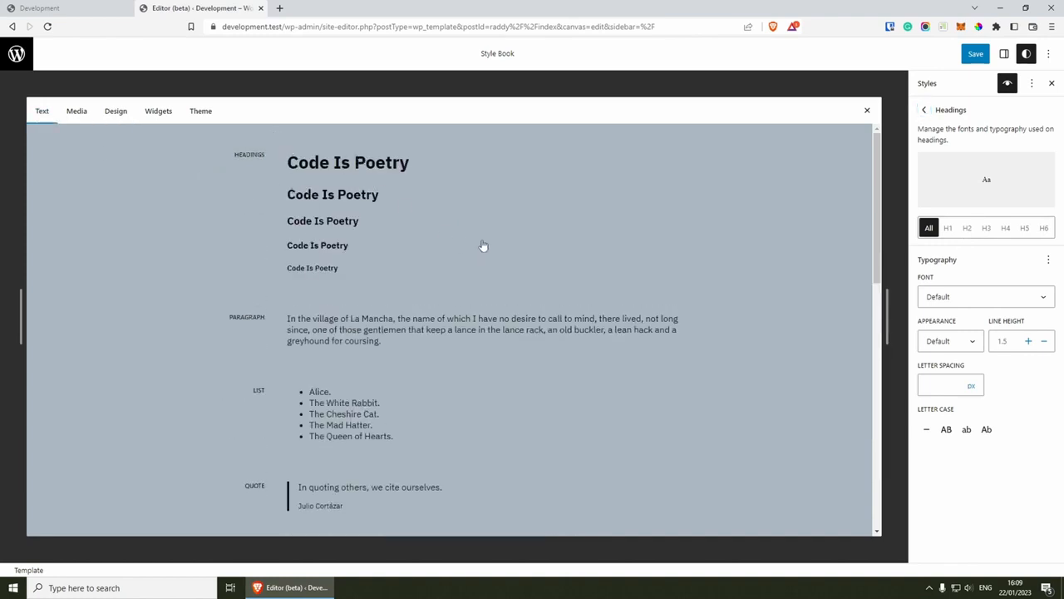
{"action": "left_click", "coordinate": [959, 304]}
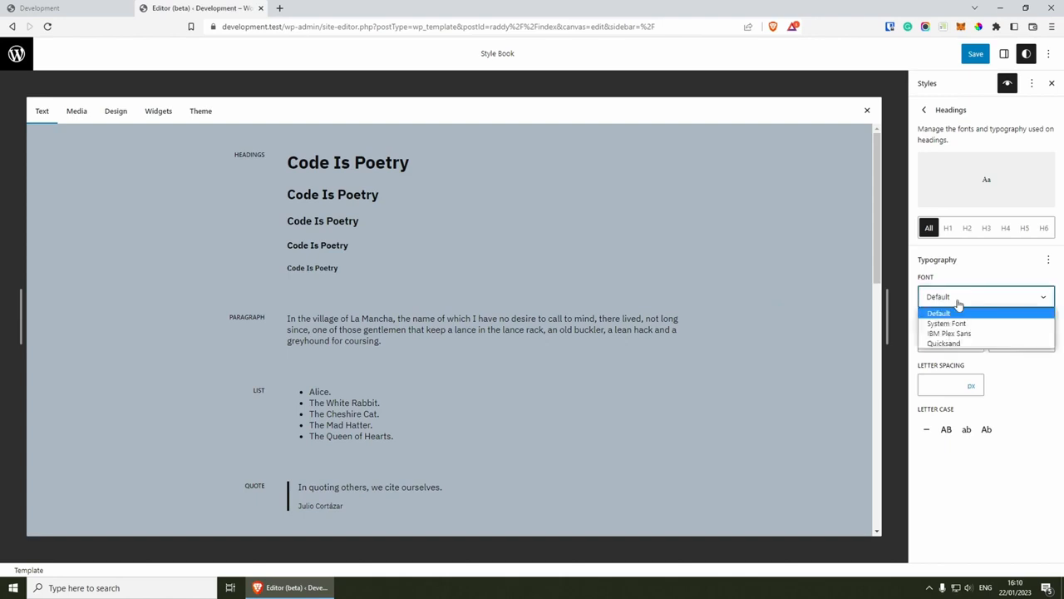
{"action": "left_click", "coordinate": [958, 341]}
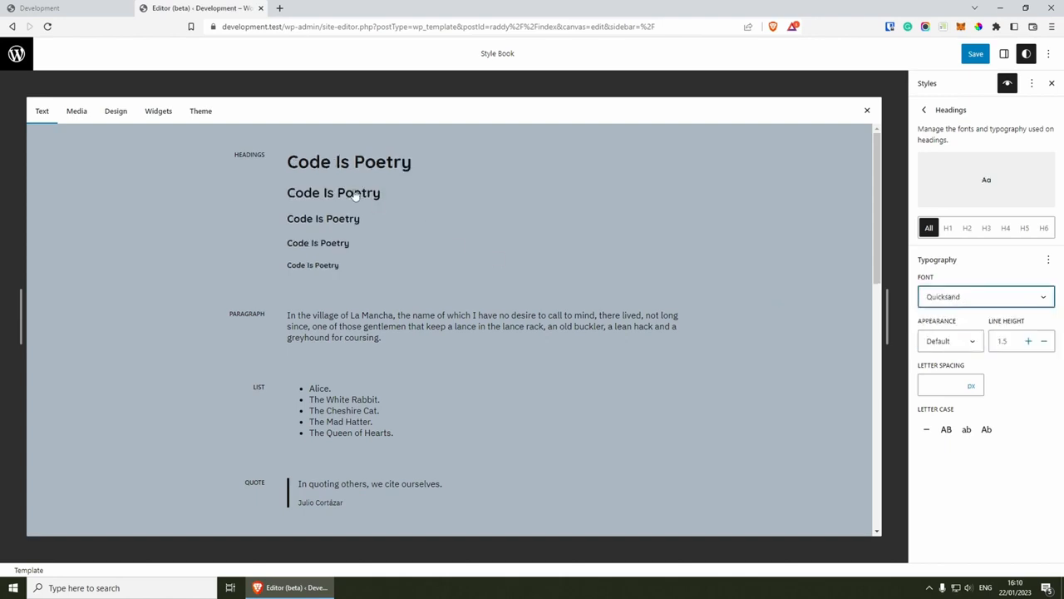
{"action": "left_click", "coordinate": [963, 343]}
{"action": "scroll", "coordinate": [950, 411], "scroll_direction": "down", "scroll_amount": 2}
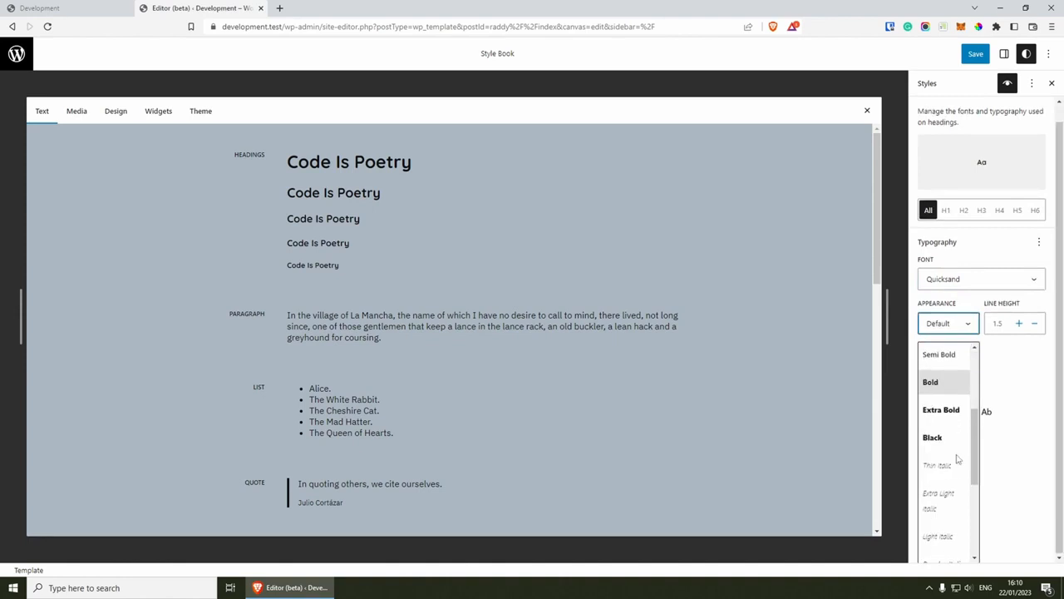
{"action": "left_click", "coordinate": [951, 411]}
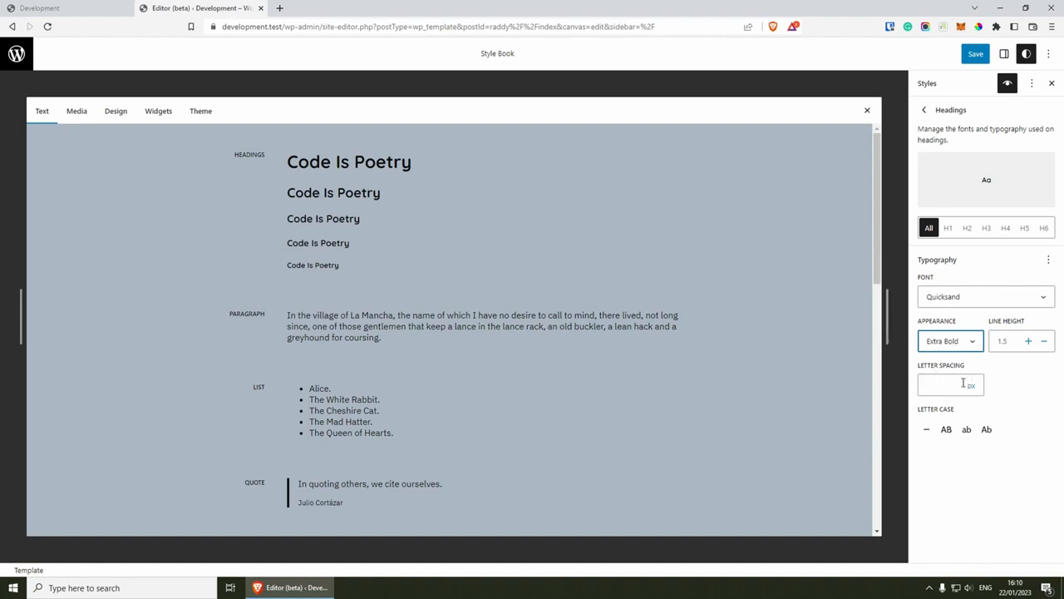
Set the font size of the H1 heading level to Extra Large.
{"action": "left_click", "coordinate": [949, 229]}
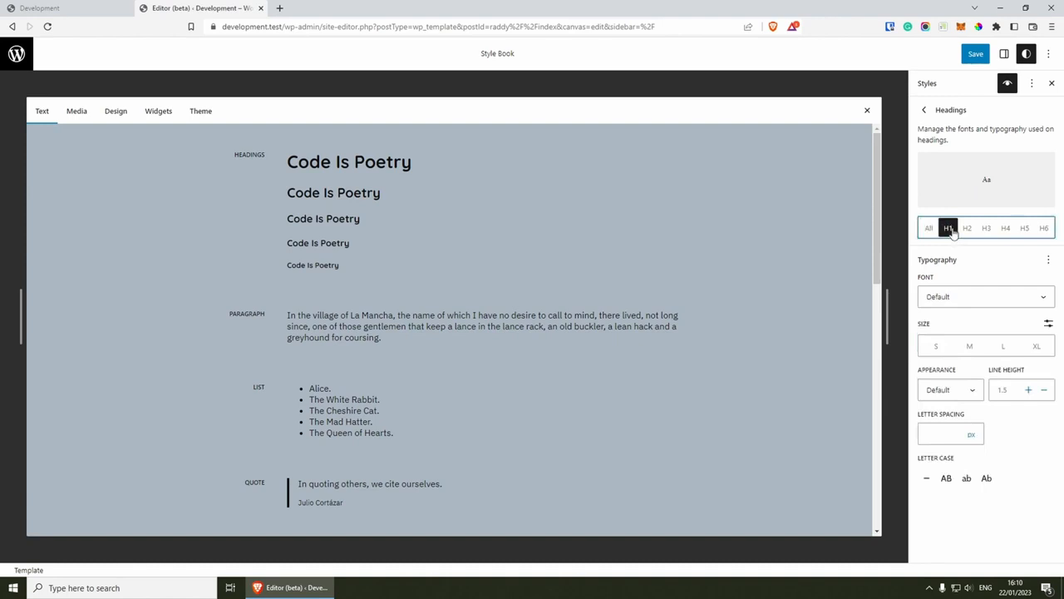
{"action": "left_click", "coordinate": [1003, 345]}
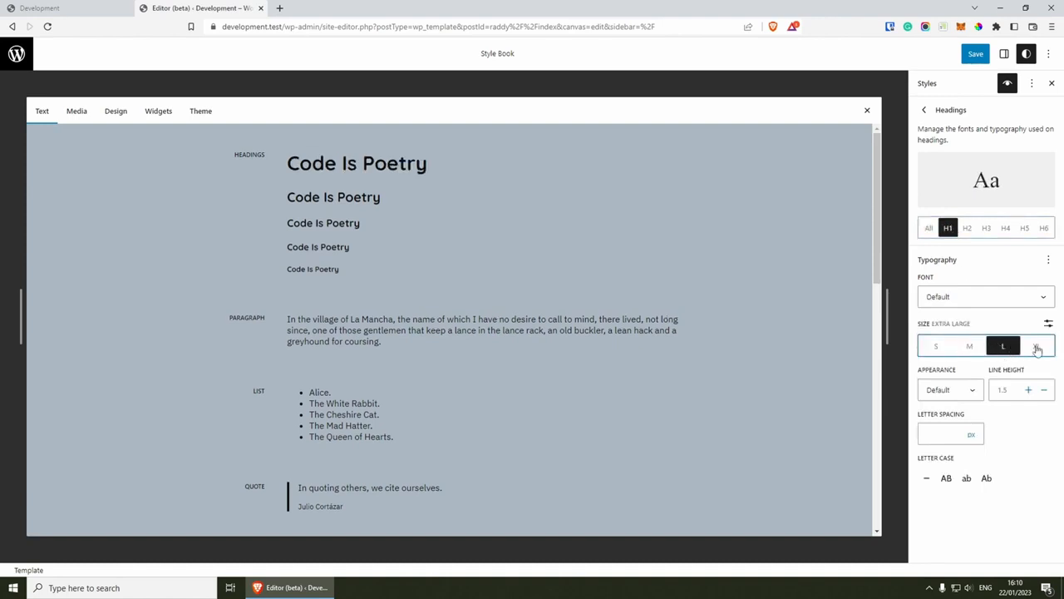
{"action": "left_click", "coordinate": [1037, 348]}
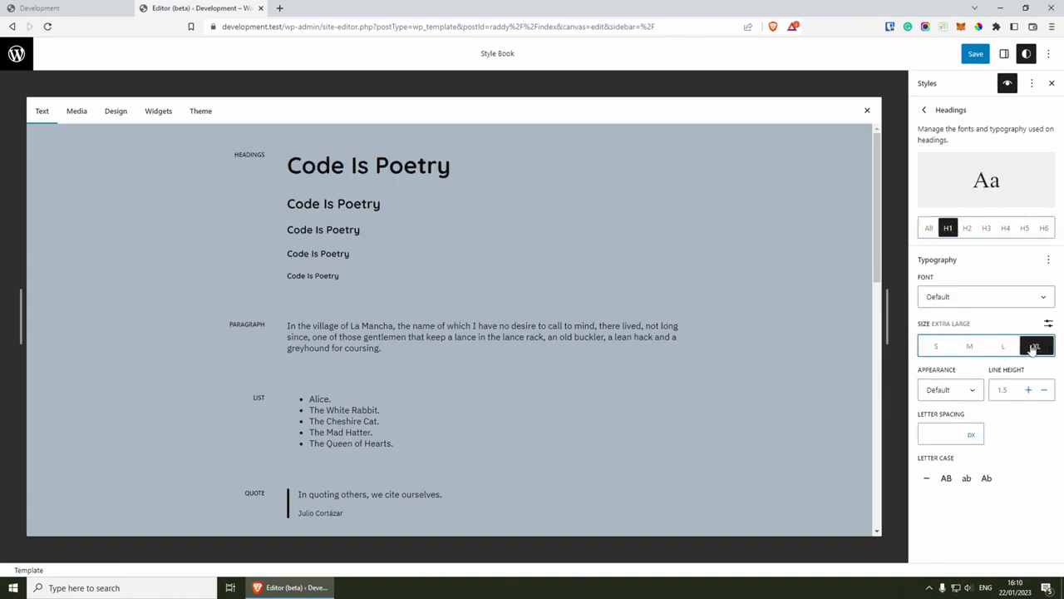
{"action": "left_click", "coordinate": [925, 110]}
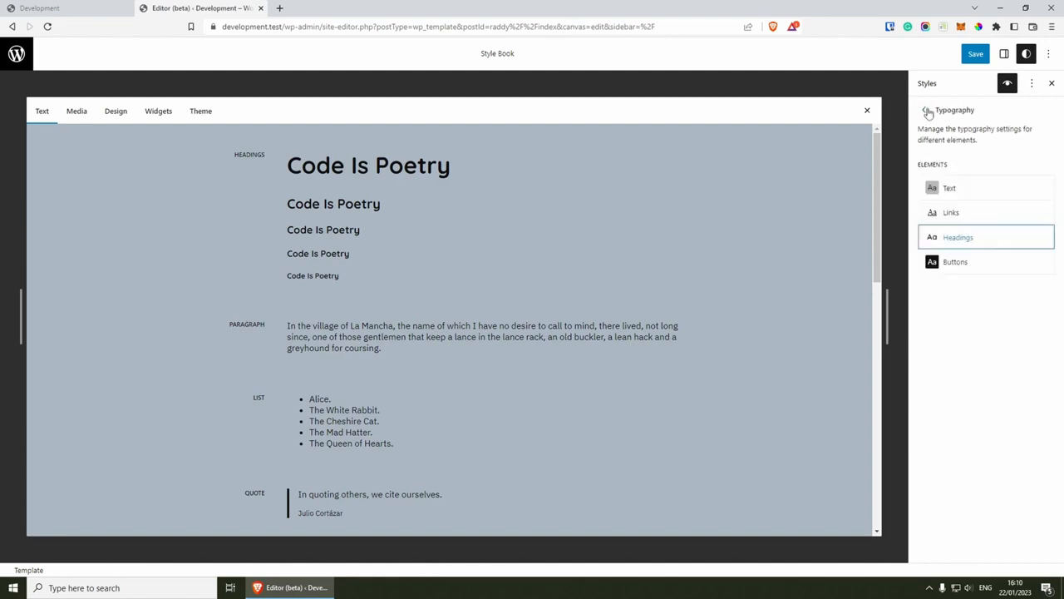
Set the site-wide button font to IBM Plex Sans while previewing the Style Book's design examples.
{"action": "left_click", "coordinate": [969, 263]}
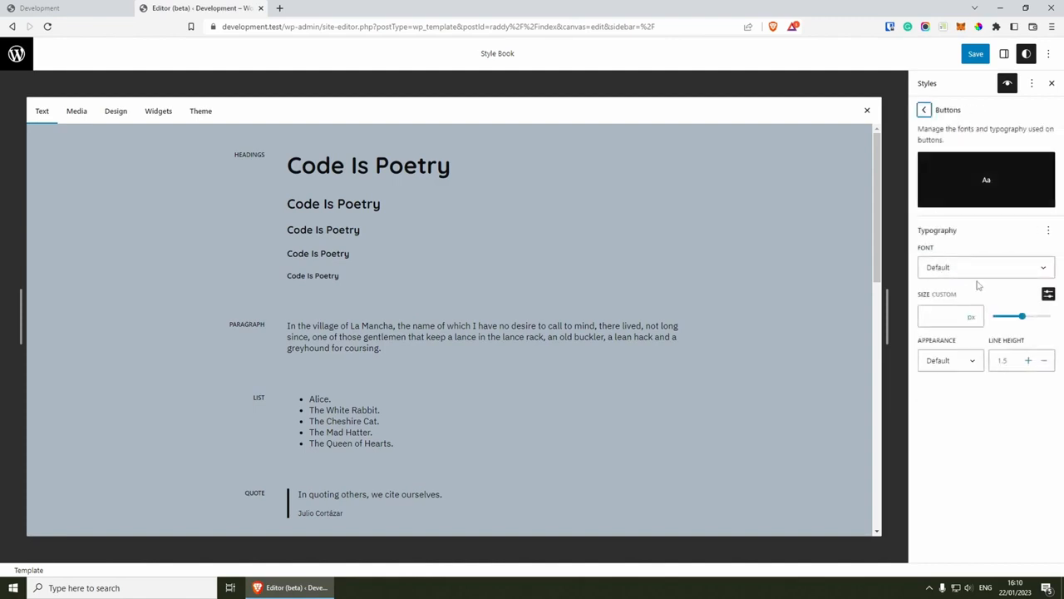
{"action": "left_click", "coordinate": [108, 114]}
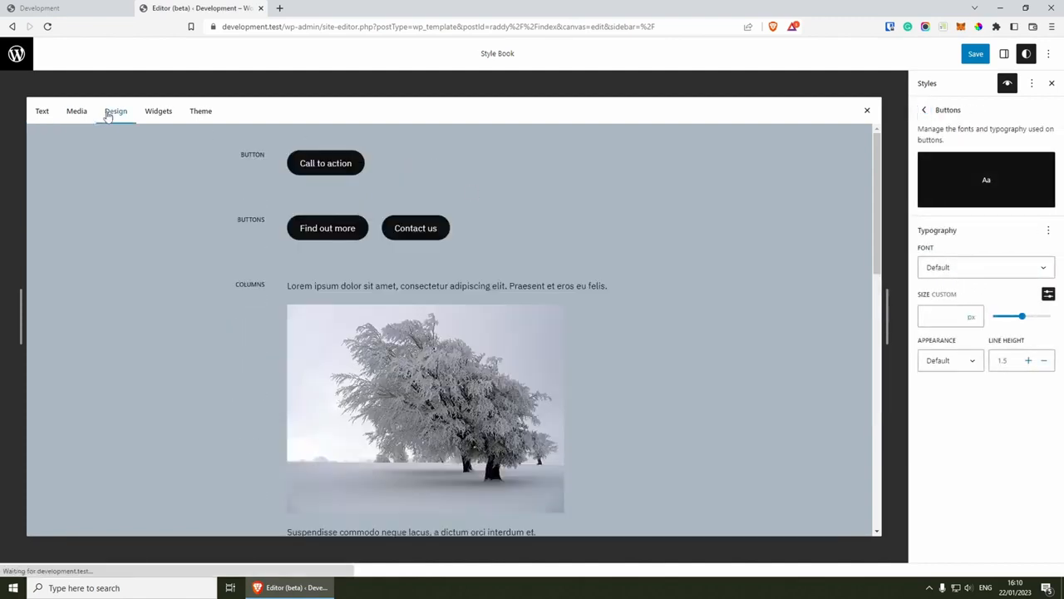
{"action": "left_click", "coordinate": [1003, 272]}
{"action": "left_click", "coordinate": [975, 311]}
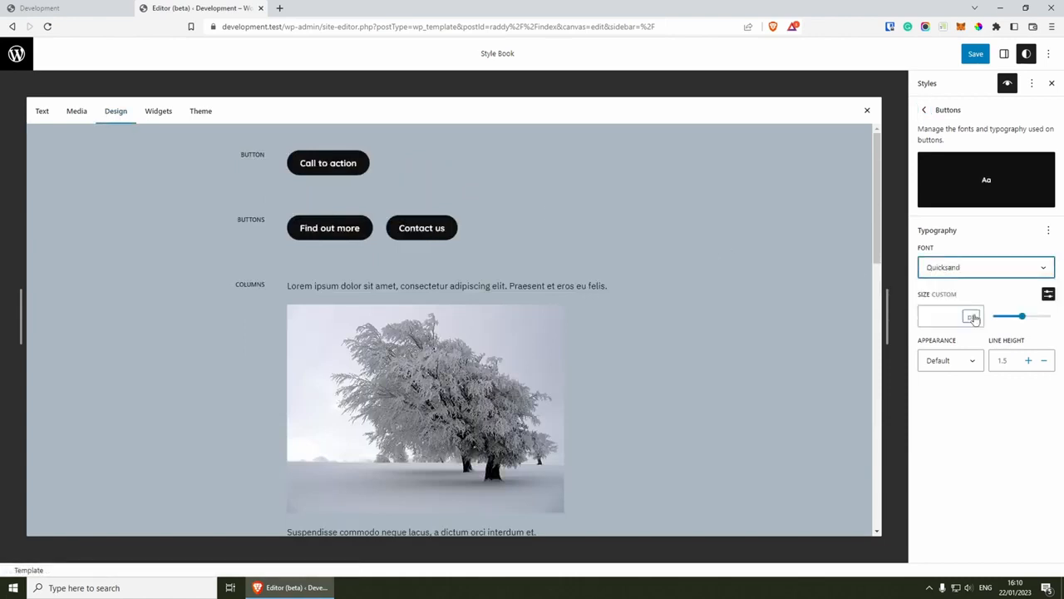
{"action": "left_click", "coordinate": [965, 272]}
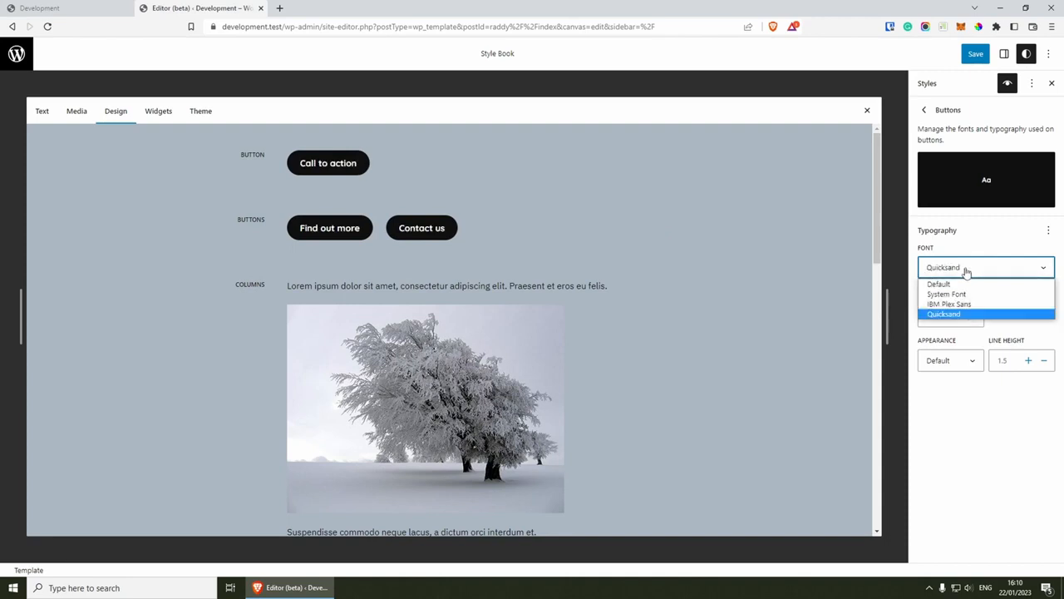
{"action": "left_click", "coordinate": [963, 306]}
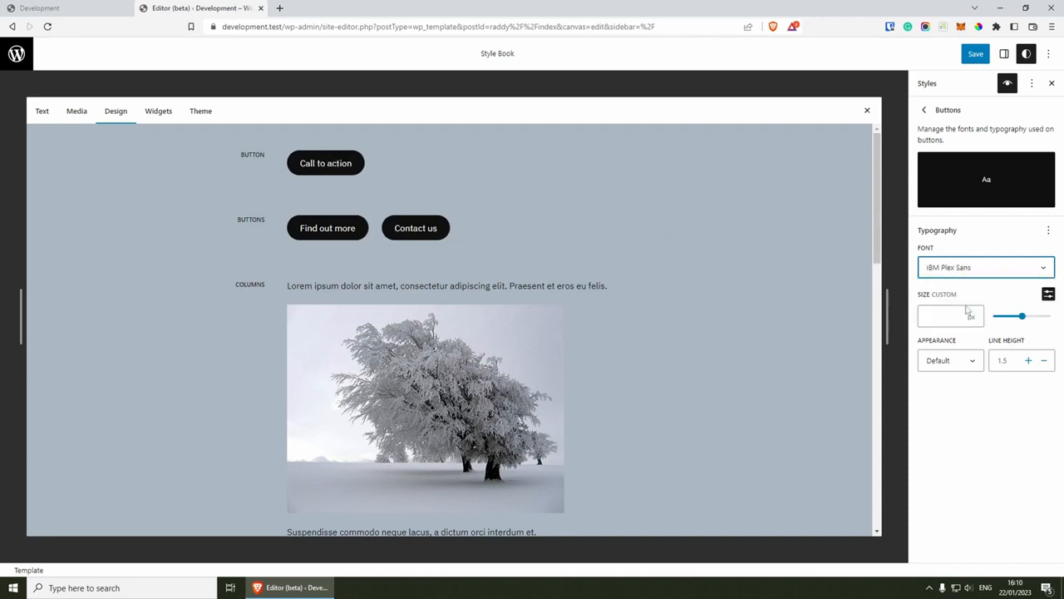
{"action": "left_click", "coordinate": [925, 112]}
{"action": "left_click", "coordinate": [927, 112]}
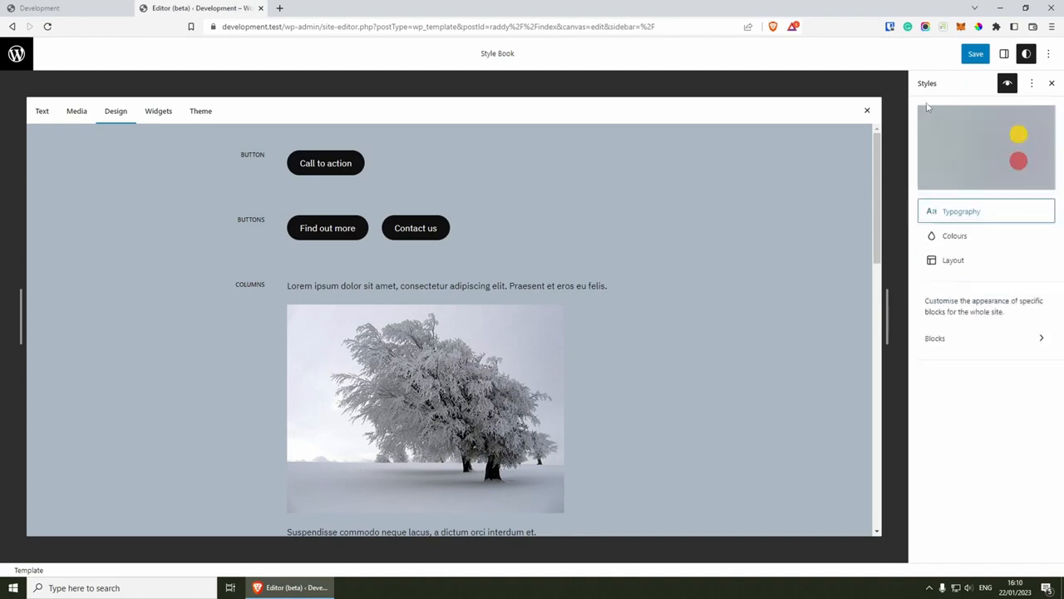
Look through the list of customisable blocks and the style options offered for the Button block.
{"action": "left_click", "coordinate": [982, 344]}
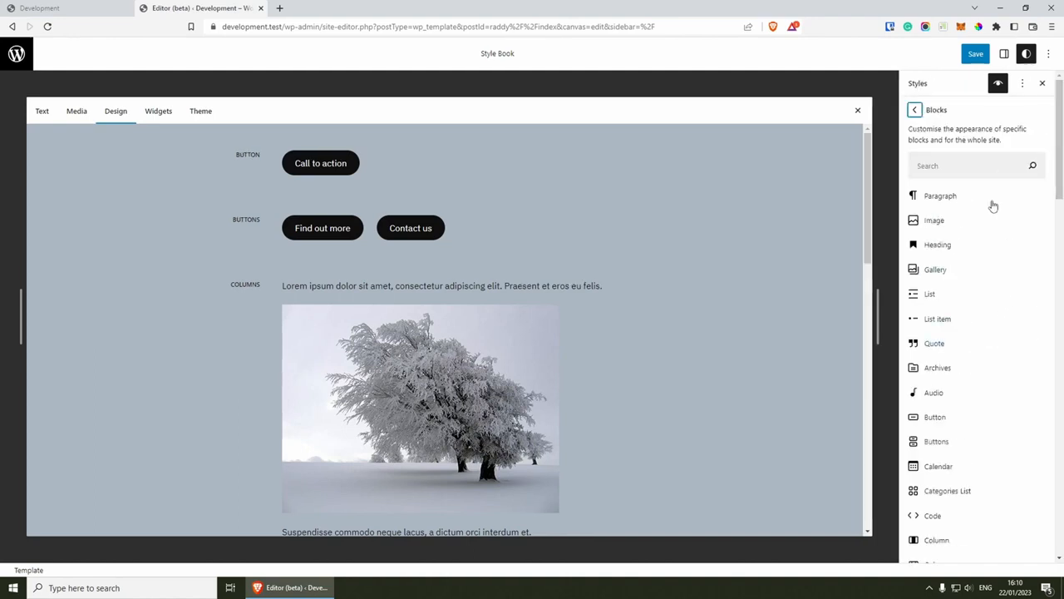
{"action": "scroll", "coordinate": [962, 364], "scroll_direction": "down", "scroll_amount": 3}
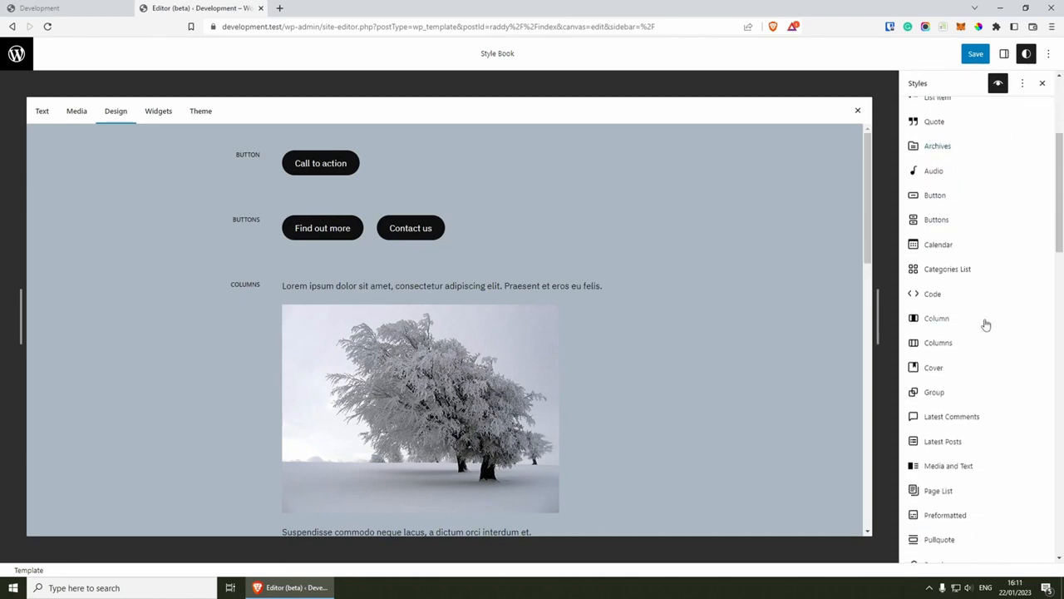
{"action": "scroll", "coordinate": [982, 327], "scroll_direction": "up", "scroll_amount": 3}
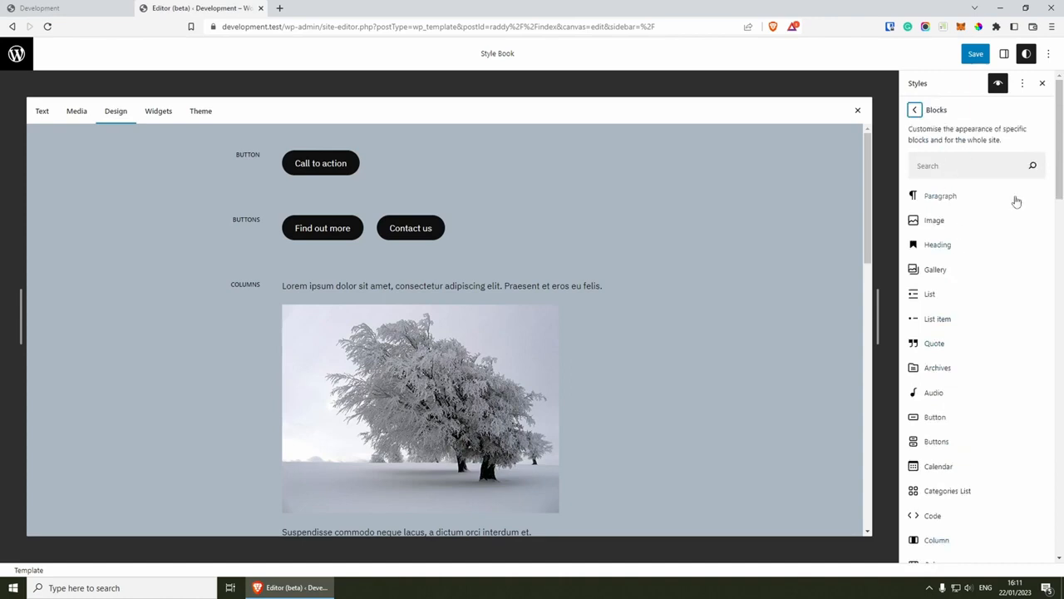
{"action": "left_click", "coordinate": [968, 424]}
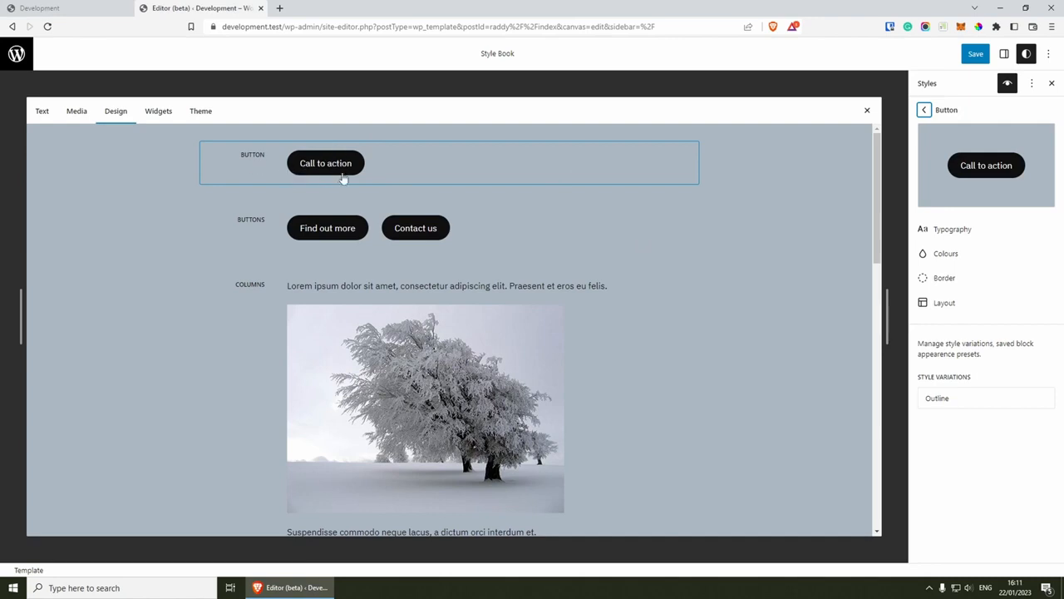
{"action": "scroll", "coordinate": [632, 329], "scroll_direction": "down", "scroll_amount": 2}
{"action": "scroll", "coordinate": [613, 316], "scroll_direction": "up", "scroll_amount": 1}
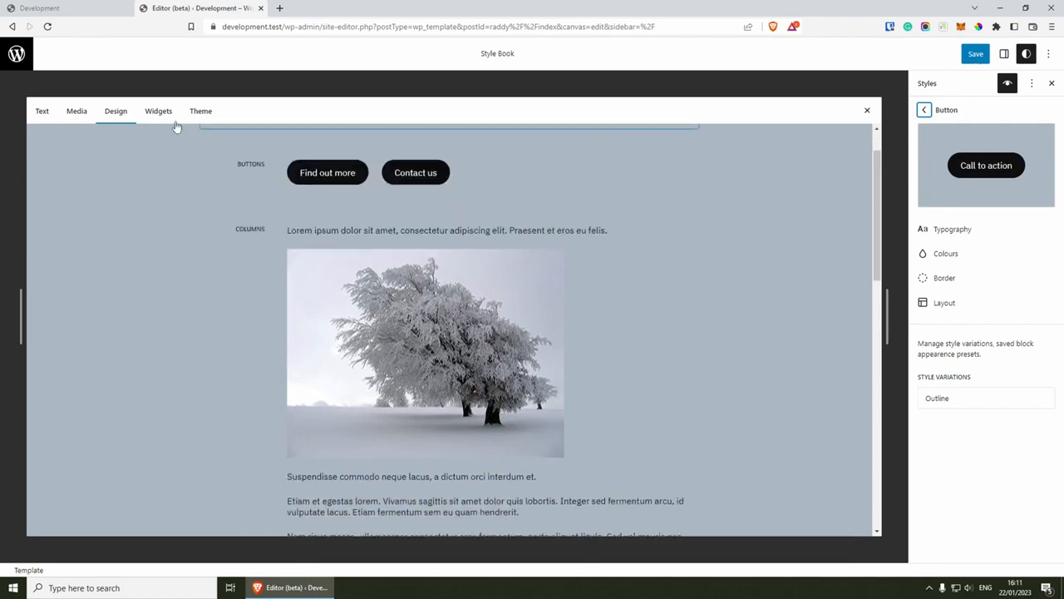
Open the Image block's border styles from the Style Book's media examples and set the border width to 0 px.
{"action": "left_click", "coordinate": [67, 110]}
{"action": "left_click", "coordinate": [550, 251]}
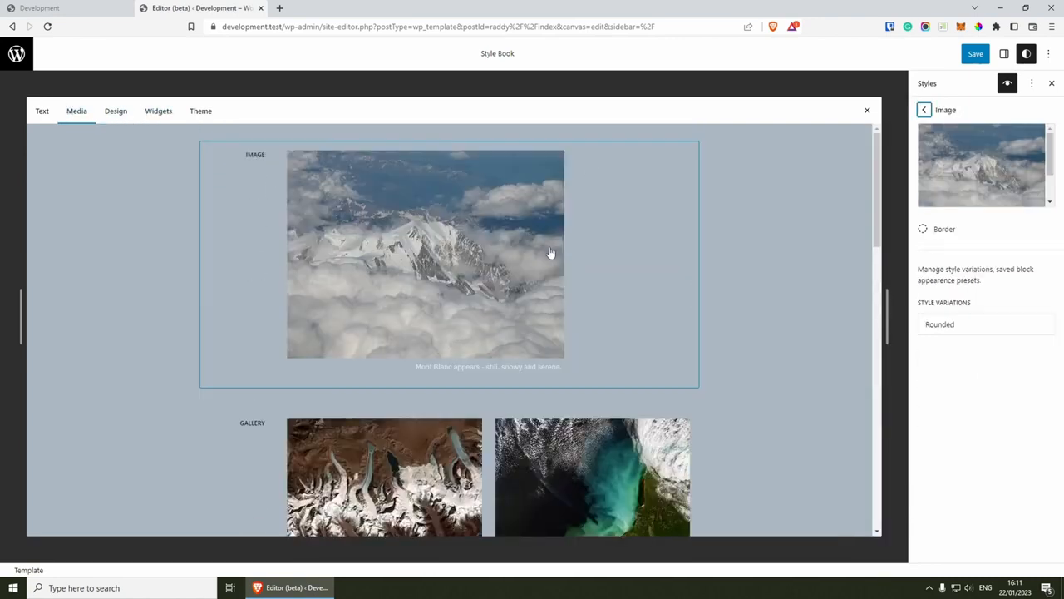
{"action": "left_click", "coordinate": [945, 231]}
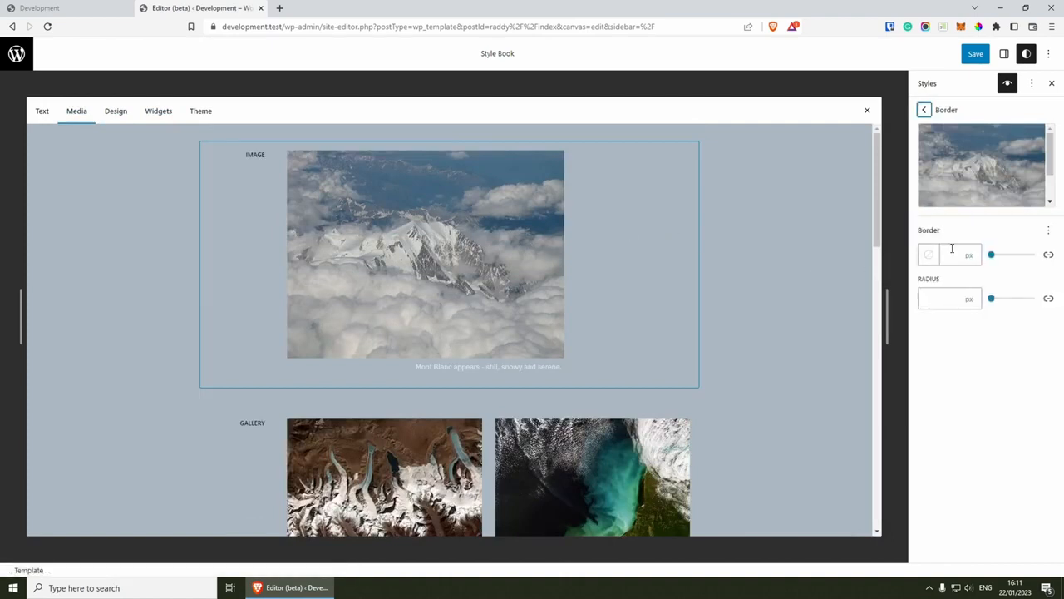
{"action": "mouse_move", "coordinate": [995, 260]}
{"action": "left_mouse_down"}
{"action": "mouse_move", "coordinate": [1038, 253]}
{"action": "mouse_move", "coordinate": [991, 255]}
{"action": "left_mouse_up"}
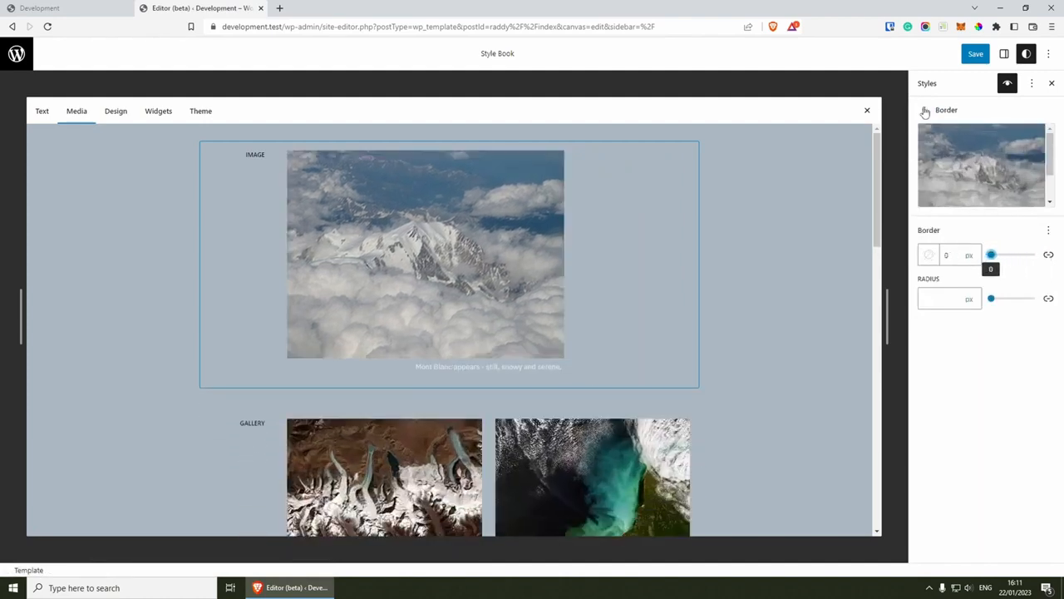
Set the Cover block's font to Quicksand and view the block's layout options.
{"action": "left_click", "coordinate": [925, 111]}
{"action": "scroll", "coordinate": [482, 257], "scroll_direction": "down", "scroll_amount": 7}
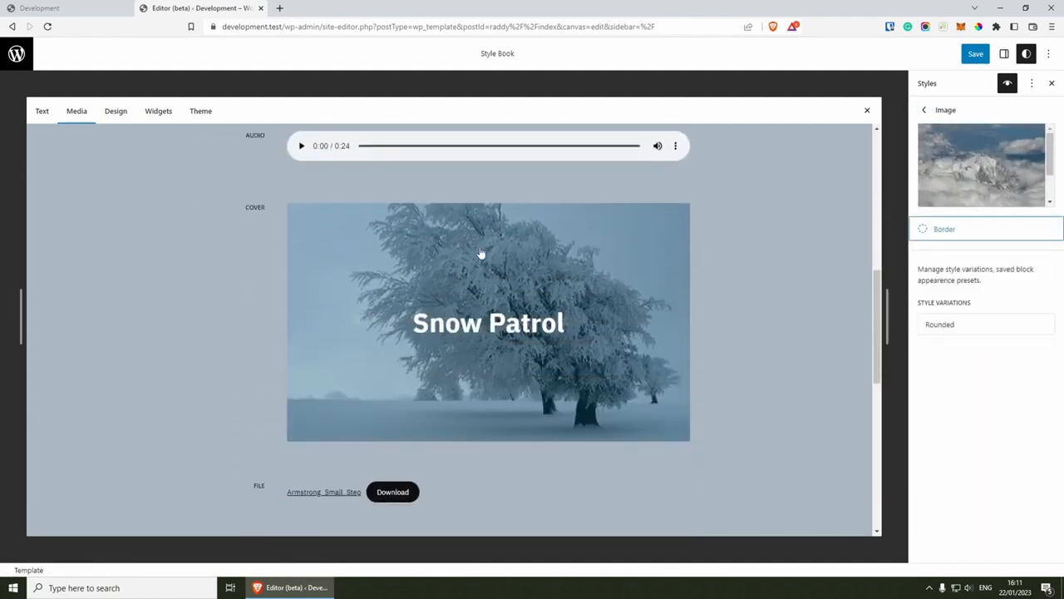
{"action": "left_click", "coordinate": [508, 220]}
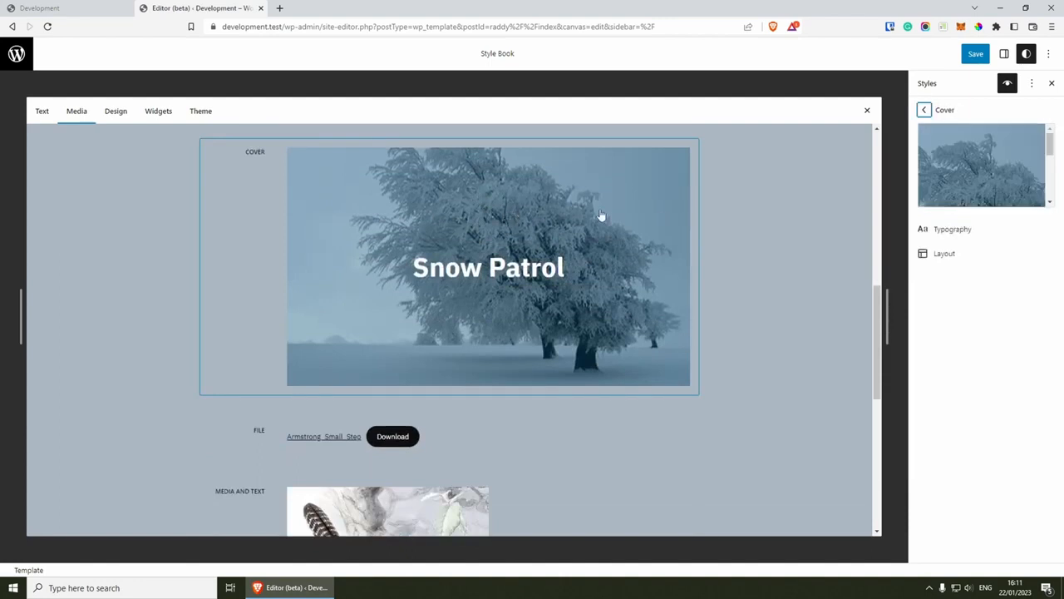
{"action": "left_click", "coordinate": [961, 231]}
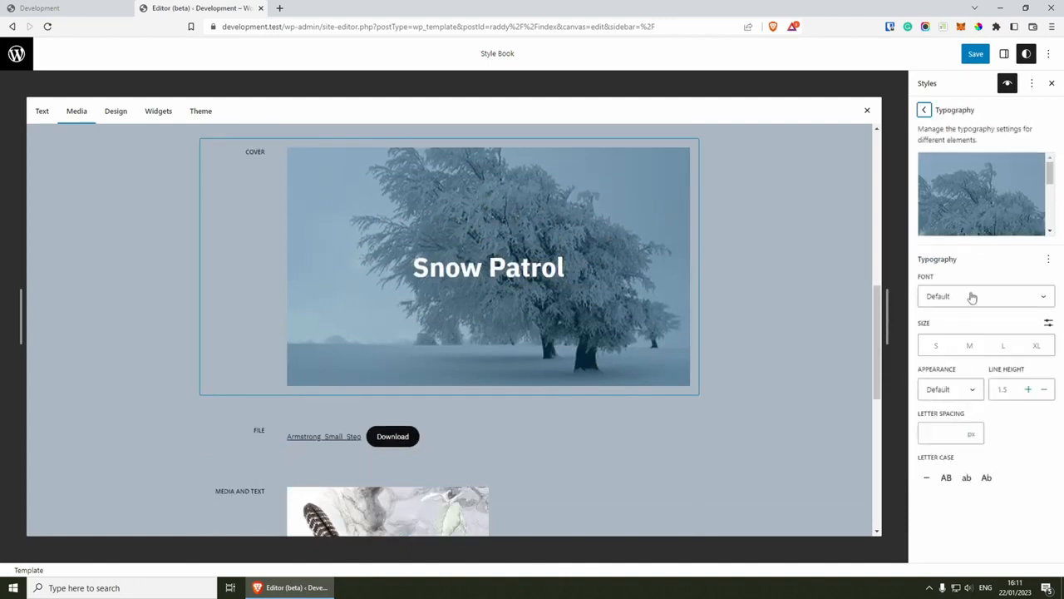
{"action": "left_click", "coordinate": [972, 298]}
{"action": "left_click", "coordinate": [962, 342]}
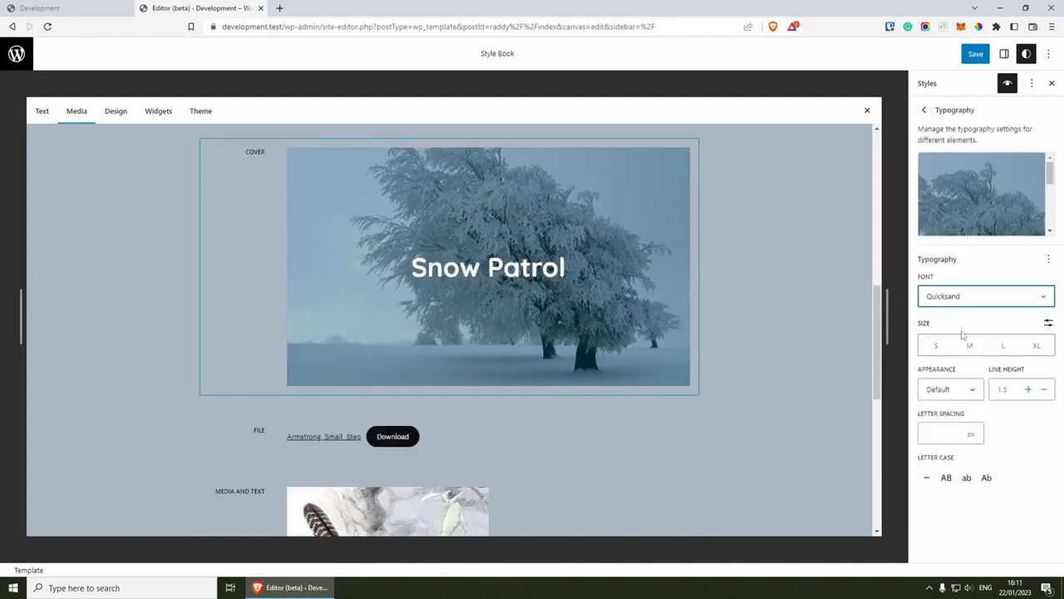
{"action": "left_click", "coordinate": [924, 110]}
{"action": "left_click", "coordinate": [951, 252]}
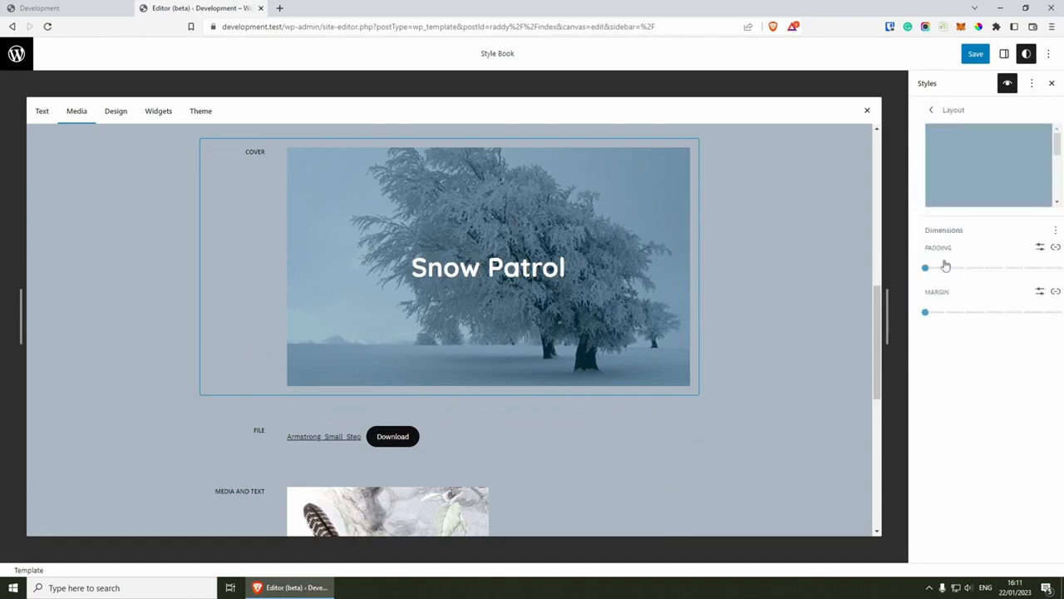
{"action": "left_click", "coordinate": [924, 110]}
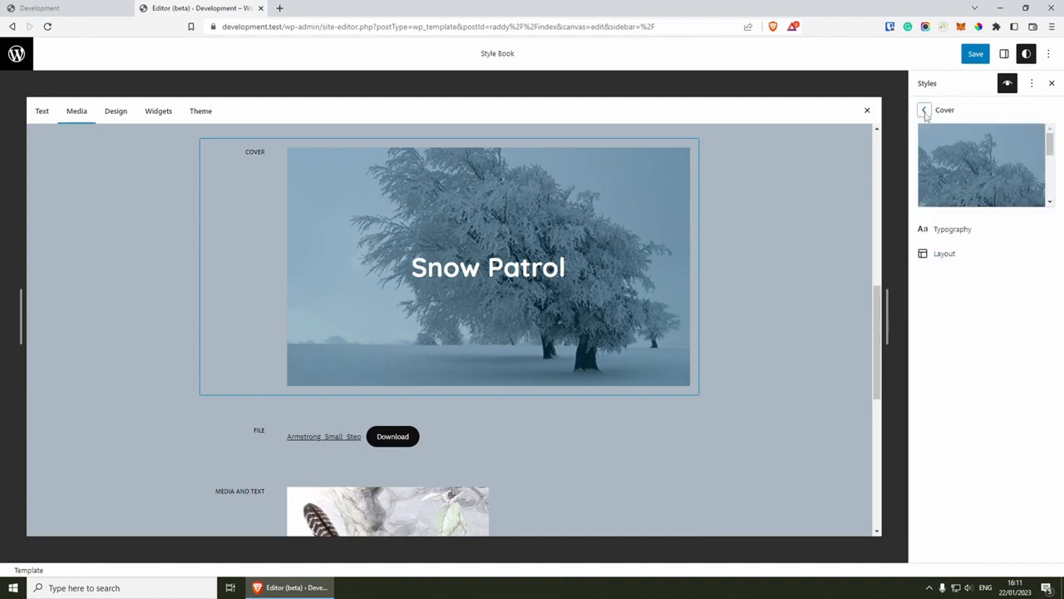
{"action": "left_click", "coordinate": [924, 110]}
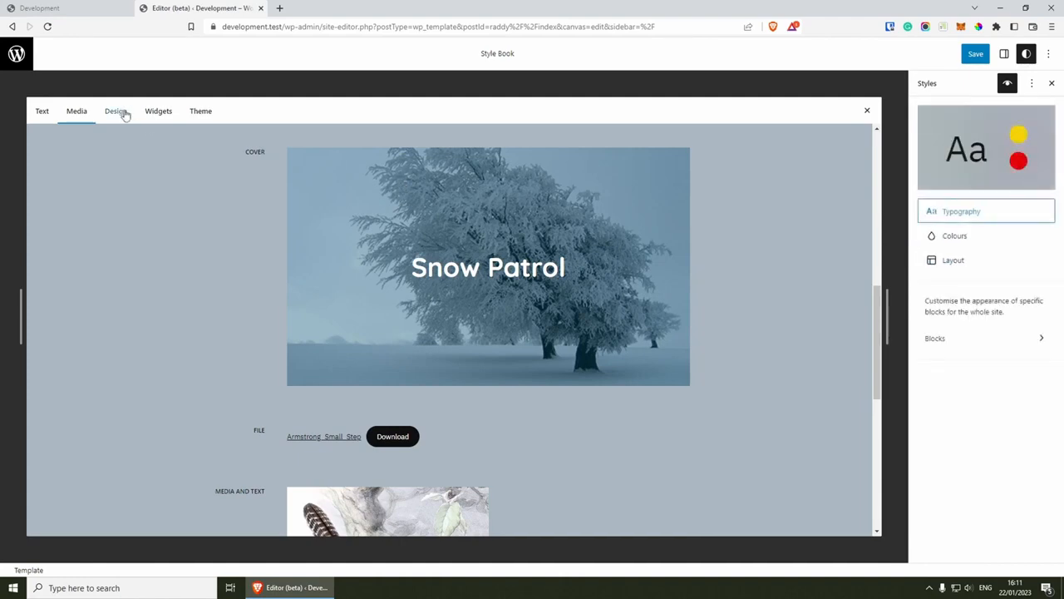
Set the Button block's border radius to 0 px from the Style Book's design examples.
{"action": "left_click", "coordinate": [123, 114]}
{"action": "scroll", "coordinate": [469, 221], "scroll_direction": "down", "scroll_amount": 4}
{"action": "left_click", "coordinate": [473, 221]}
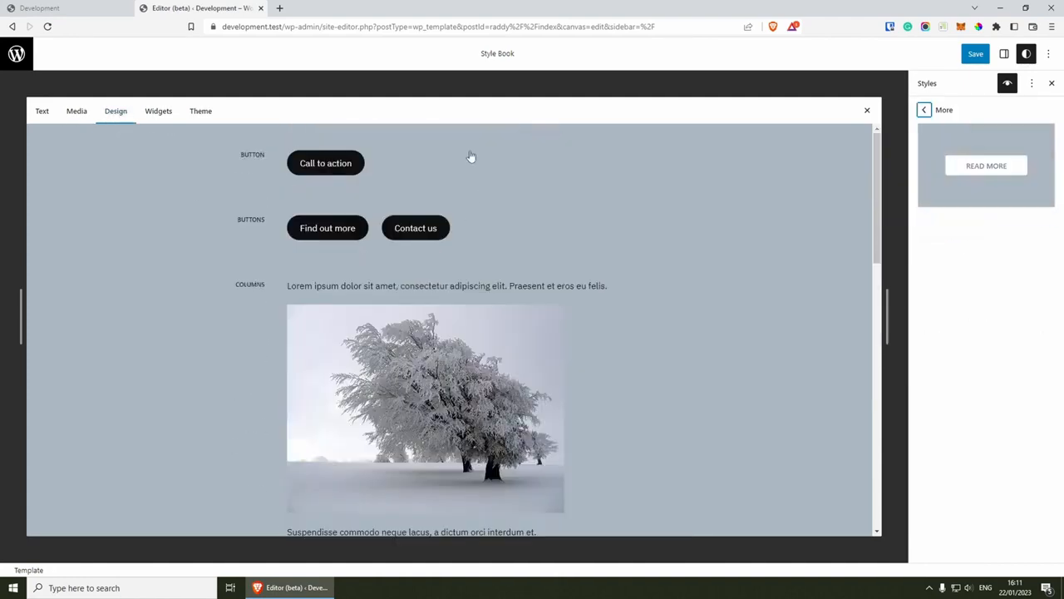
{"action": "left_click", "coordinate": [440, 168]}
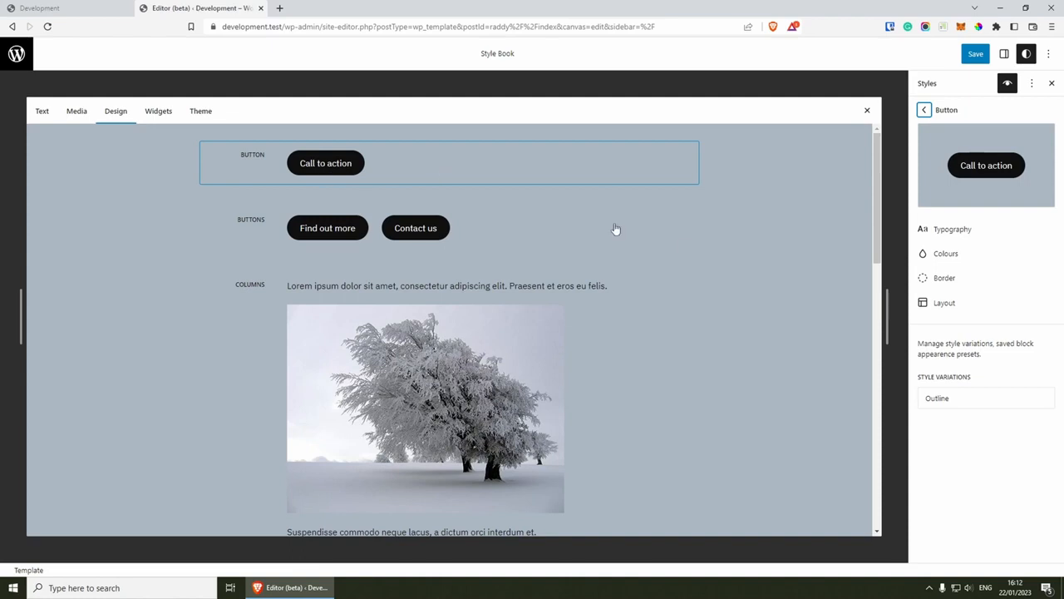
{"action": "left_click", "coordinate": [944, 278]}
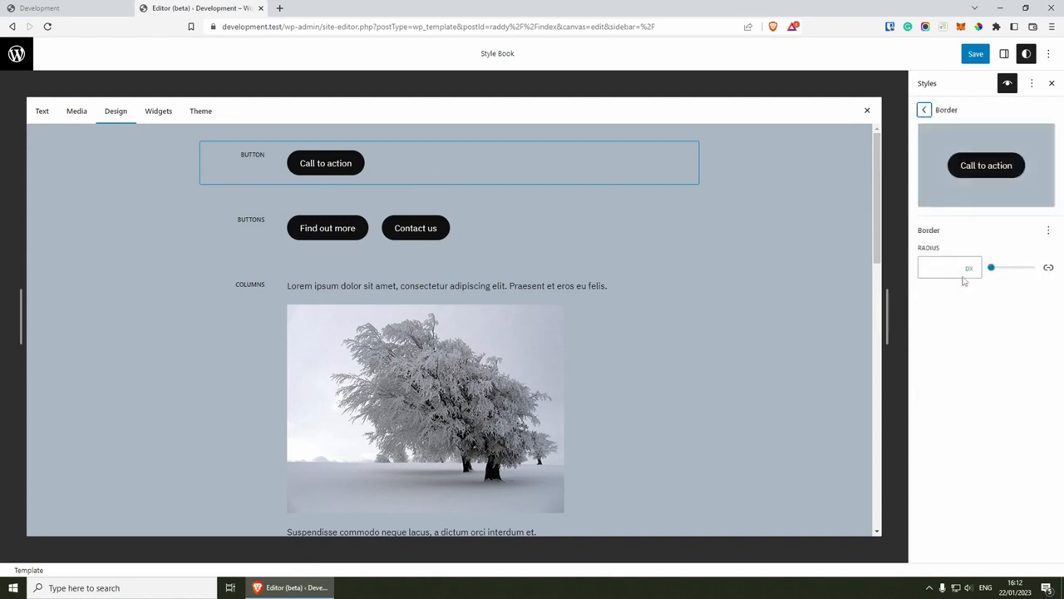
{"action": "left_click_drag", "start_coordinate": [1026, 271], "coordinate": [925, 266]}
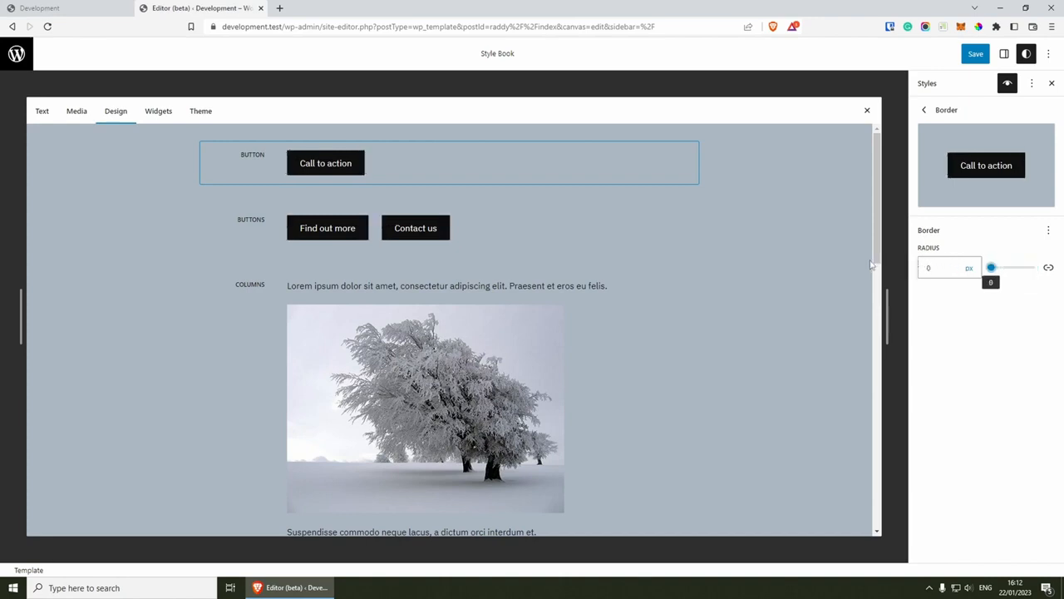
View the background colour choices offered for the Button block.
{"action": "left_click", "coordinate": [924, 110]}
{"action": "left_click", "coordinate": [956, 255]}
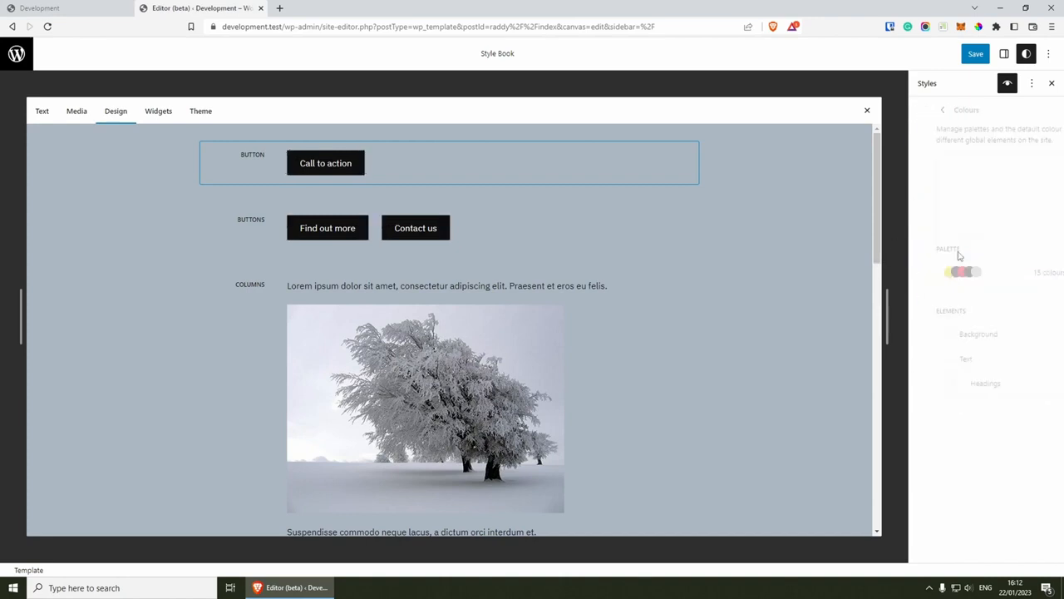
{"action": "left_click", "coordinate": [975, 335]}
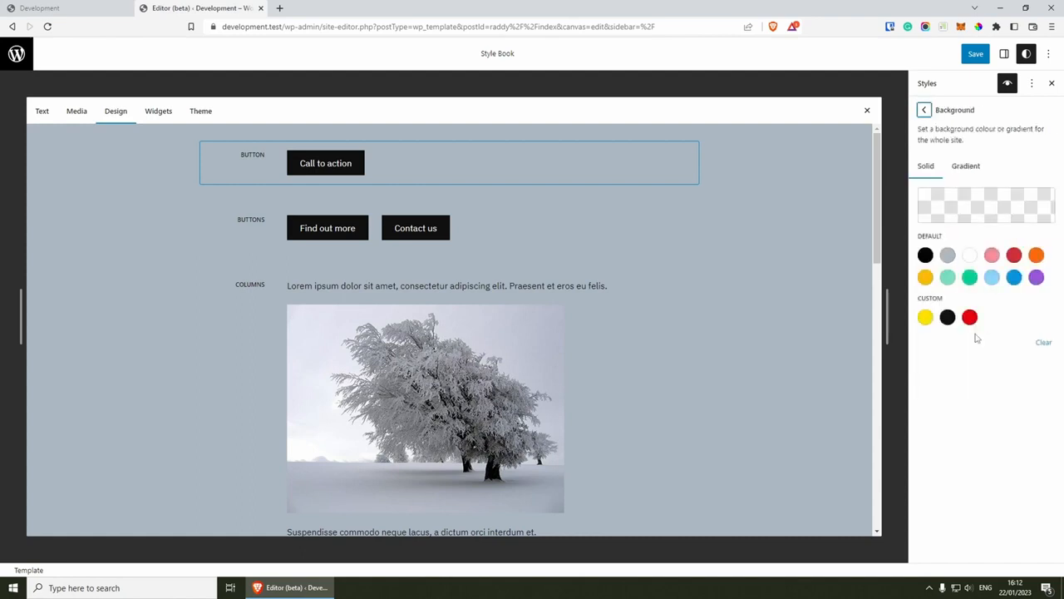
{"action": "left_click", "coordinate": [924, 110]}
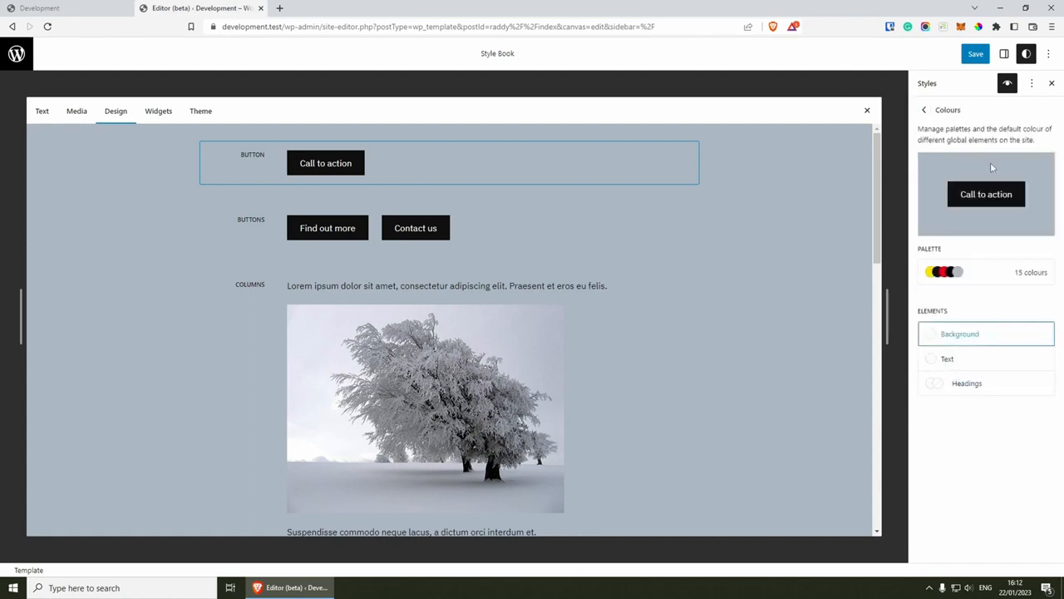
Save the site's style changes and reload the front page to check the new styling.
{"action": "left_click", "coordinate": [975, 53]}
{"action": "left_click", "coordinate": [949, 54]}
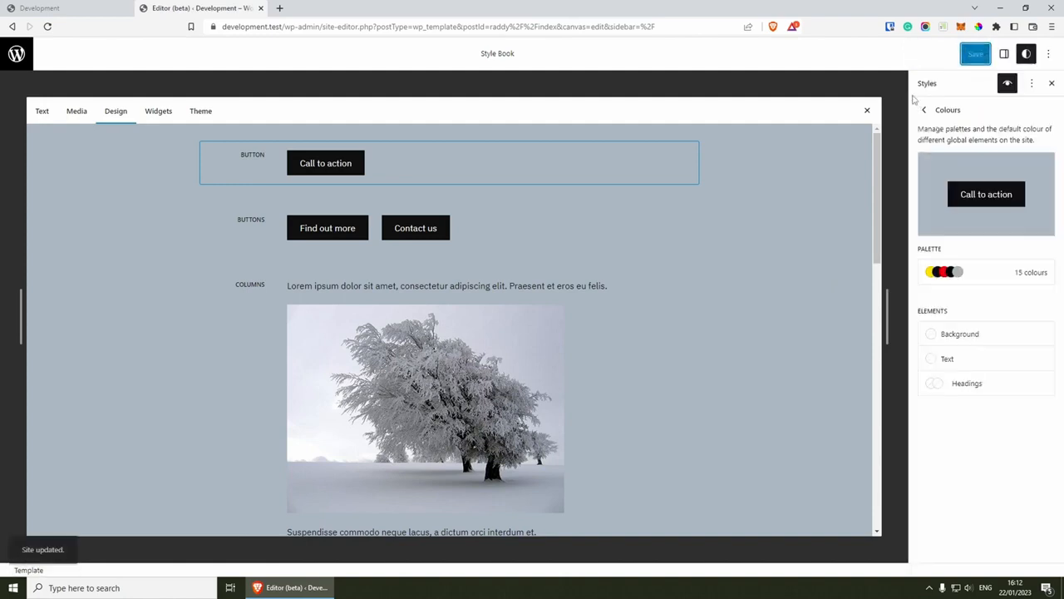
{"action": "left_click", "coordinate": [93, 10]}
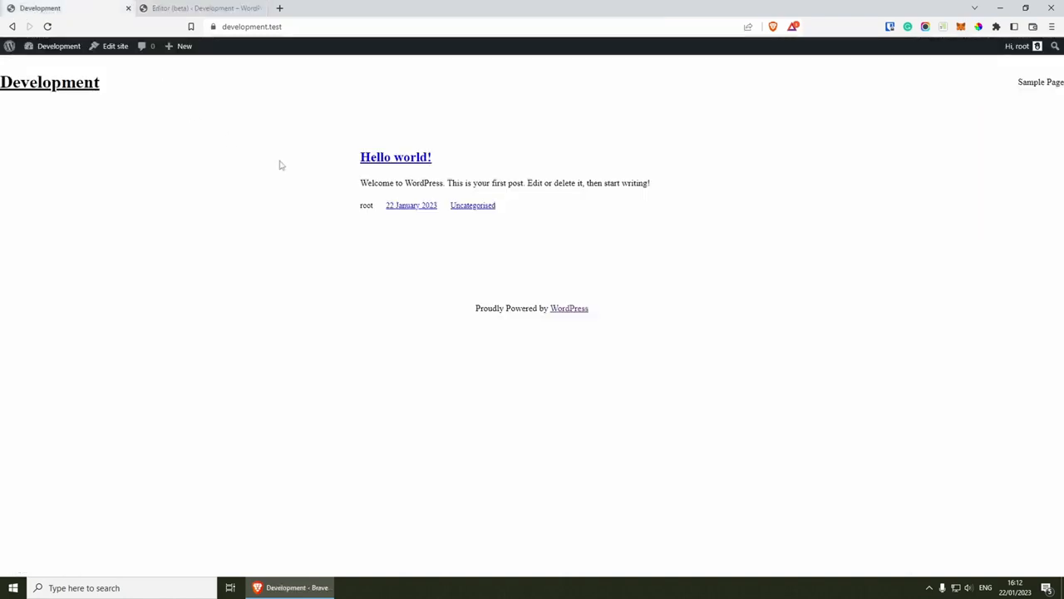
{"action": "key", "text": "F5"}
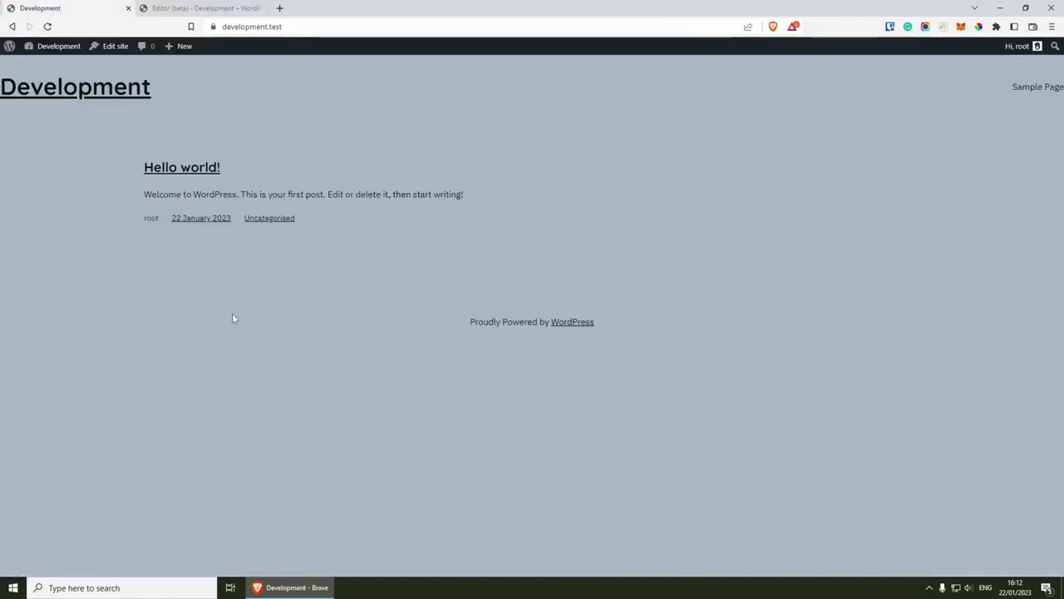
{"action": "left_click_drag", "start_coordinate": [83, 150], "coordinate": [542, 267]}
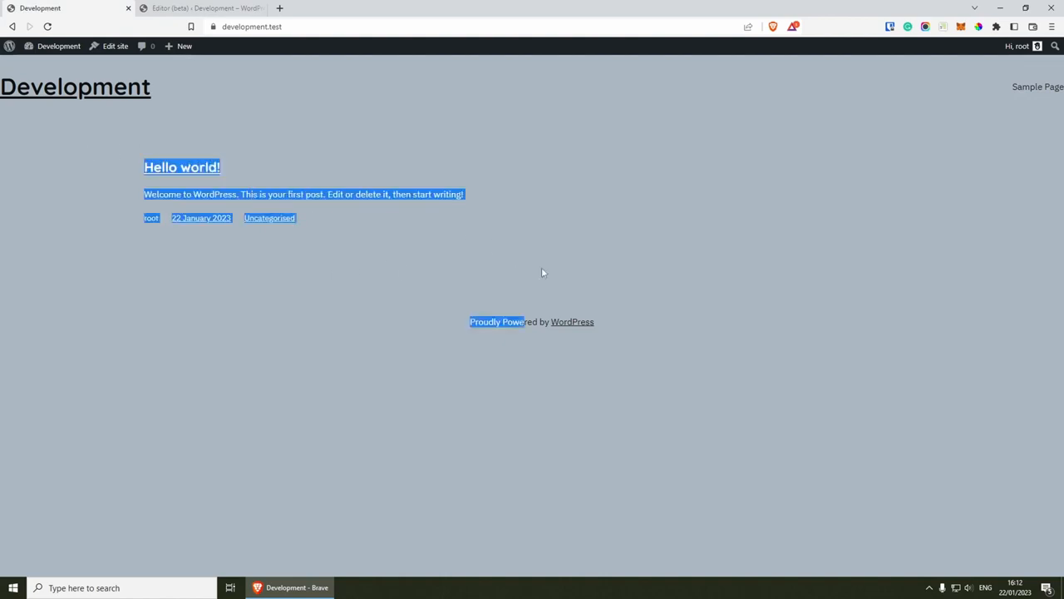
{"action": "left_click", "coordinate": [552, 268]}
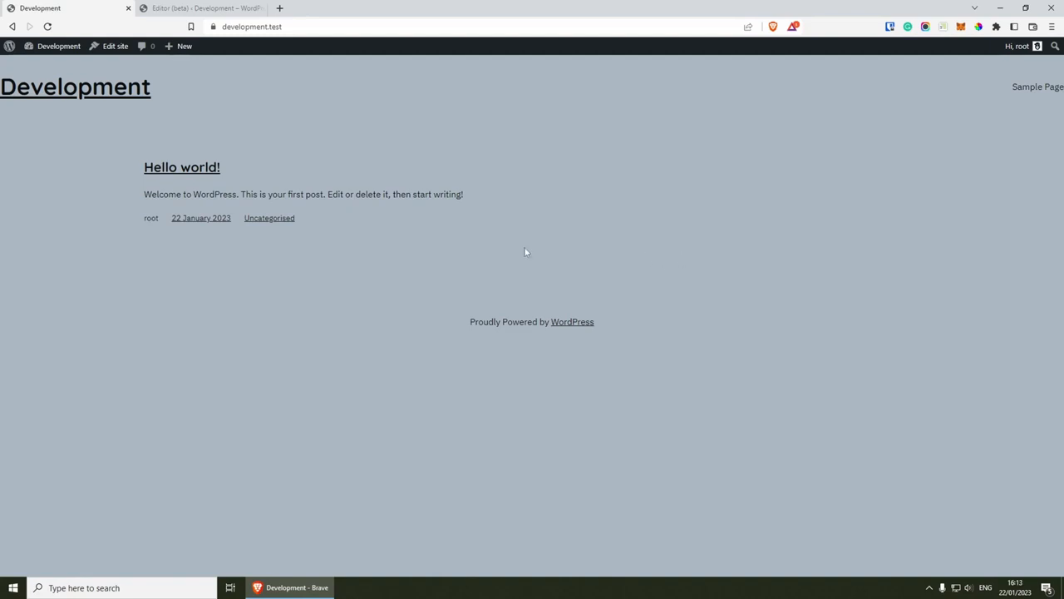
Export the active Raddy theme with its user changes through Create Block Theme.
{"action": "mouse_move", "coordinate": [42, 47]}
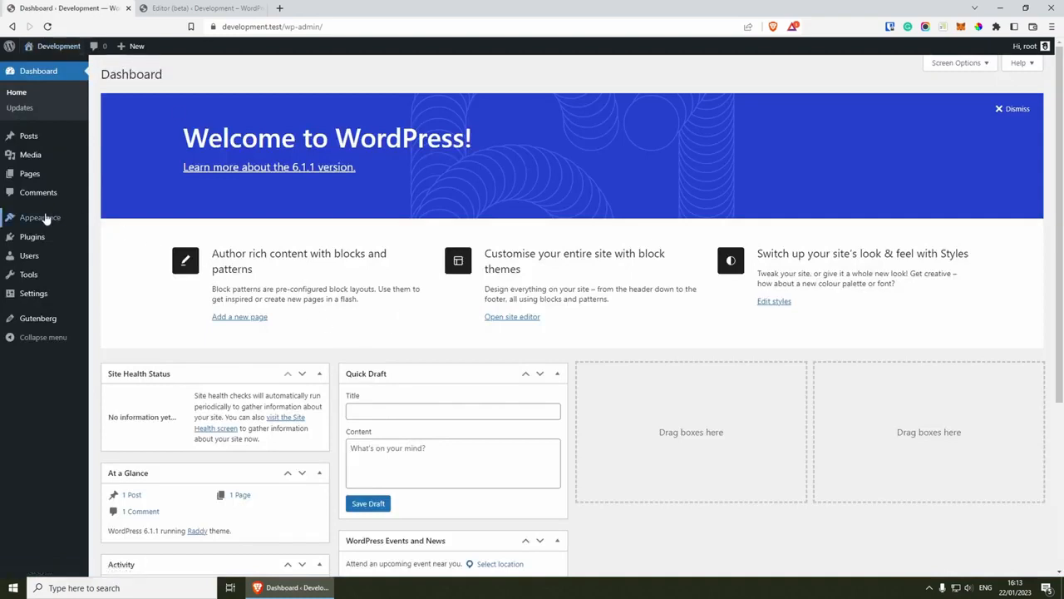
{"action": "mouse_move", "coordinate": [71, 227]}
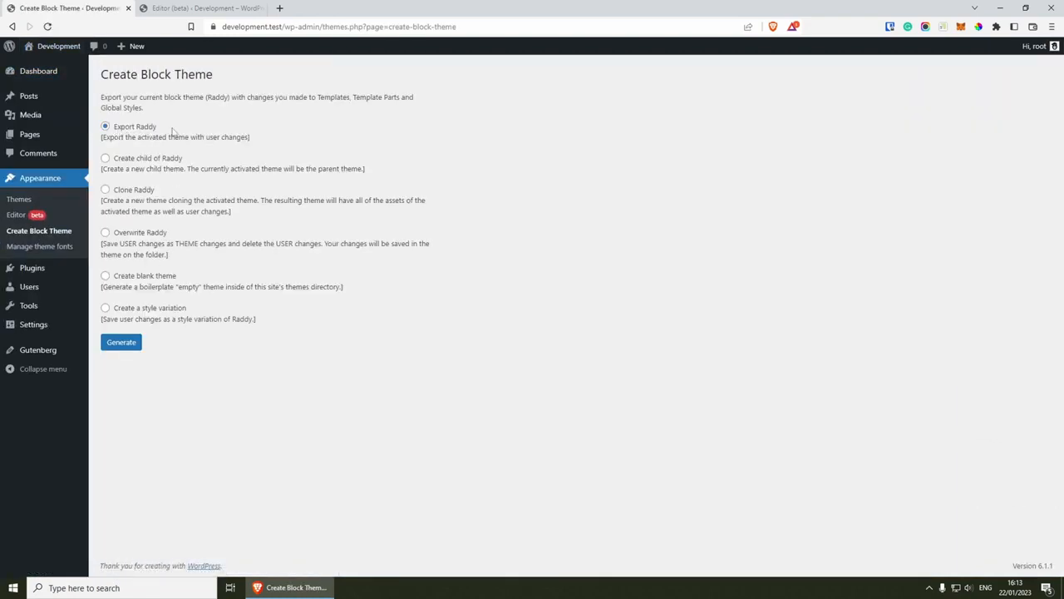
{"action": "left_click", "coordinate": [132, 346]}
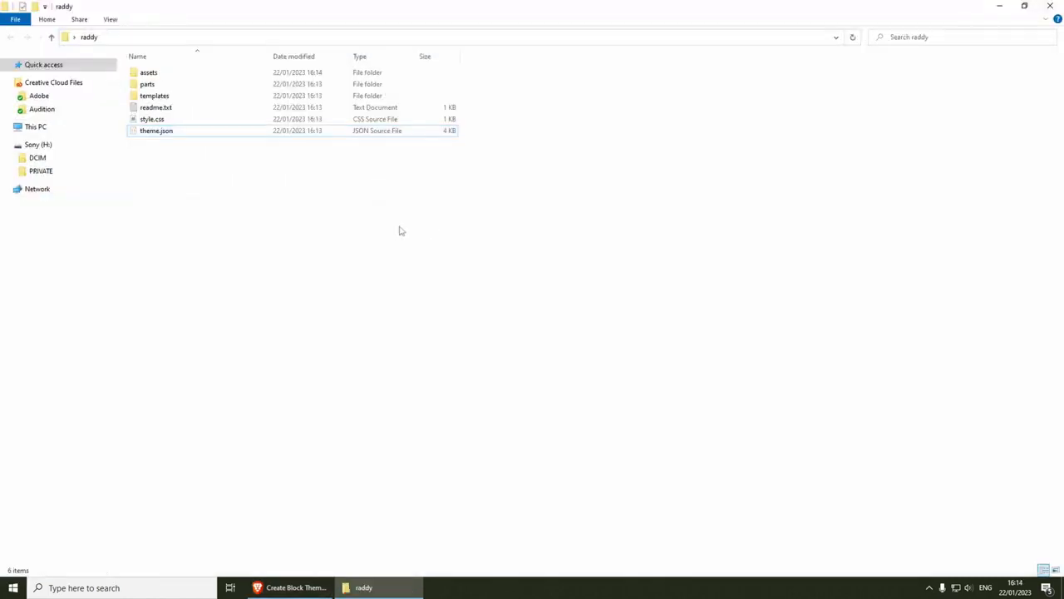
Open the exported theme.json in Visual Studio Code and examine its palette, layout, font and element style settings.
{"action": "double_click", "coordinate": [162, 133]}
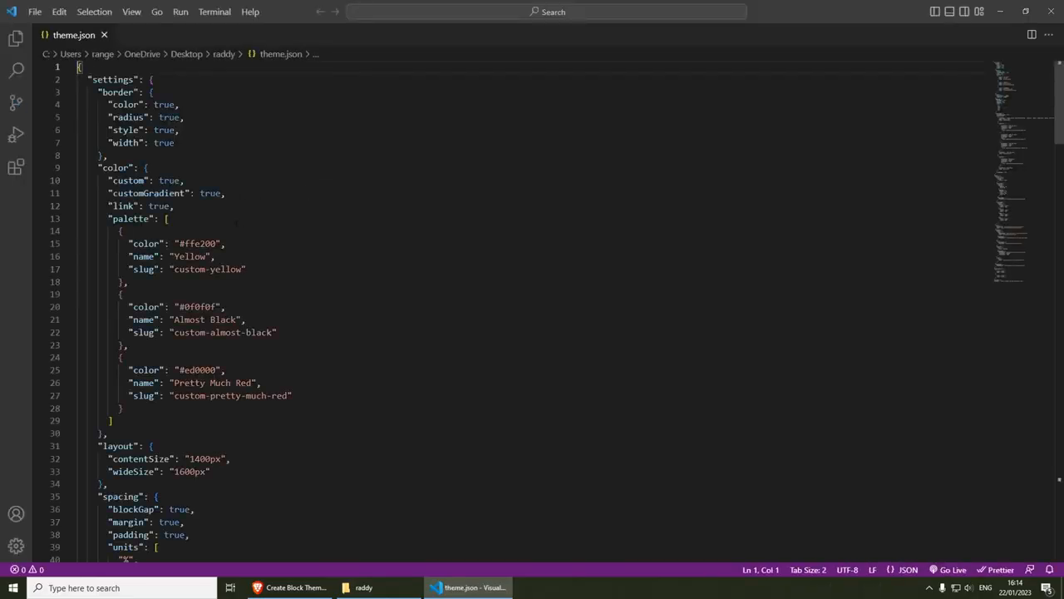
{"action": "double_click", "coordinate": [189, 256]}
{"action": "scroll", "coordinate": [224, 269], "scroll_direction": "down", "scroll_amount": 1}
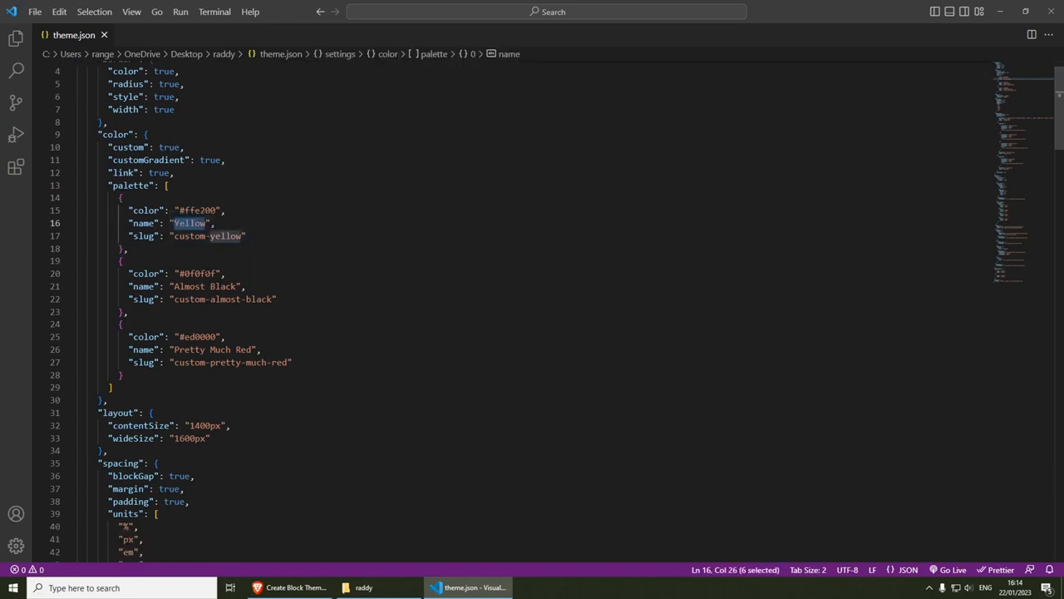
{"action": "scroll", "coordinate": [200, 291], "scroll_direction": "down", "scroll_amount": 1}
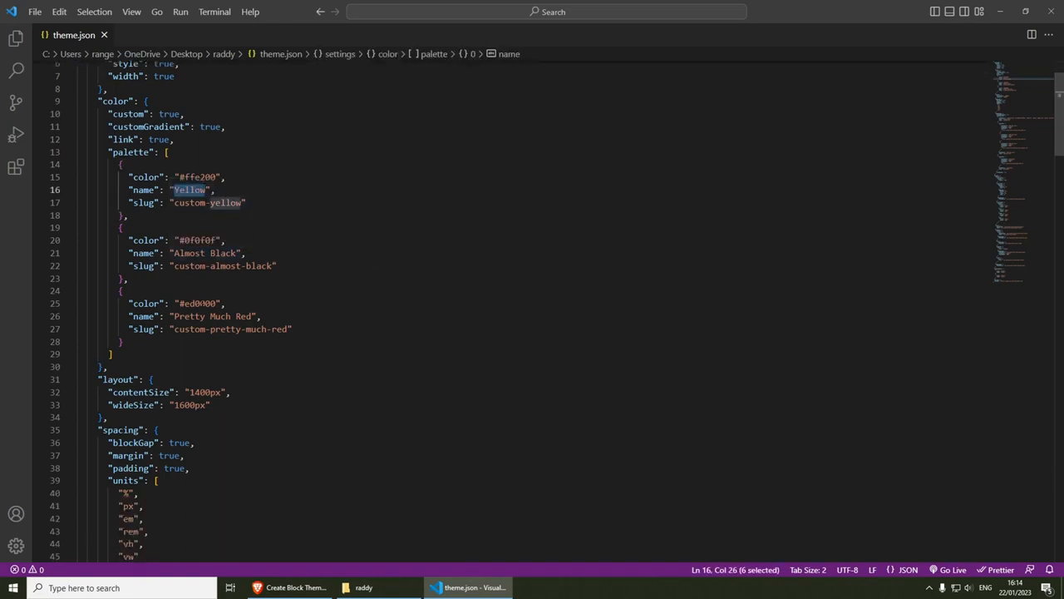
{"action": "scroll", "coordinate": [230, 313], "scroll_direction": "down", "scroll_amount": 5}
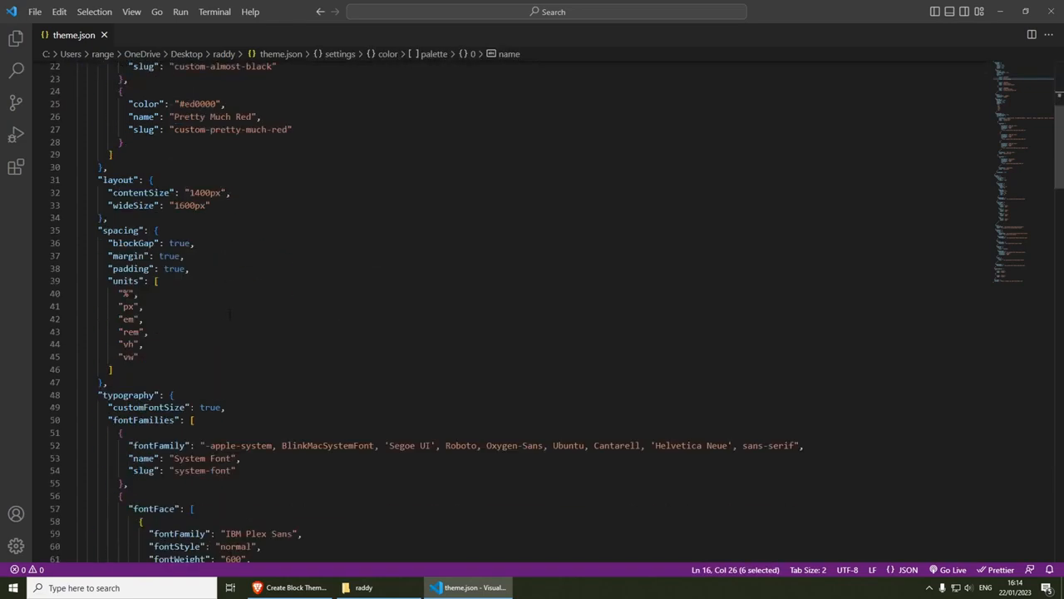
{"action": "scroll", "coordinate": [229, 314], "scroll_direction": "down", "scroll_amount": 3}
{"action": "scroll", "coordinate": [316, 293], "scroll_direction": "down", "scroll_amount": 7}
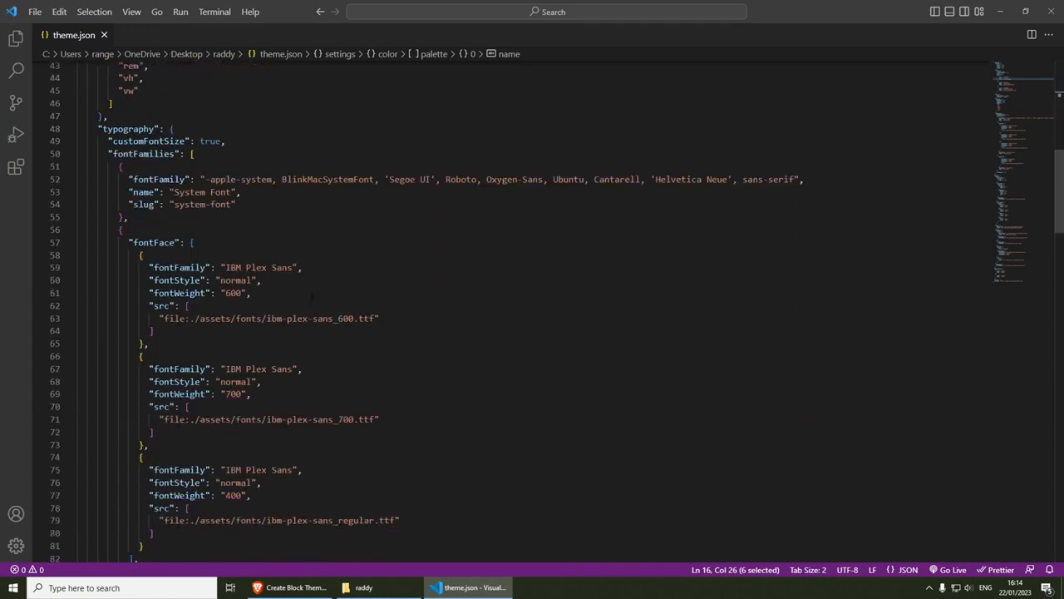
{"action": "left_click_drag", "start_coordinate": [167, 300], "coordinate": [99, 149]}
{"action": "scroll", "coordinate": [350, 281], "scroll_direction": "down", "scroll_amount": 3}
{"action": "scroll", "coordinate": [350, 281], "scroll_direction": "down", "scroll_amount": 13}
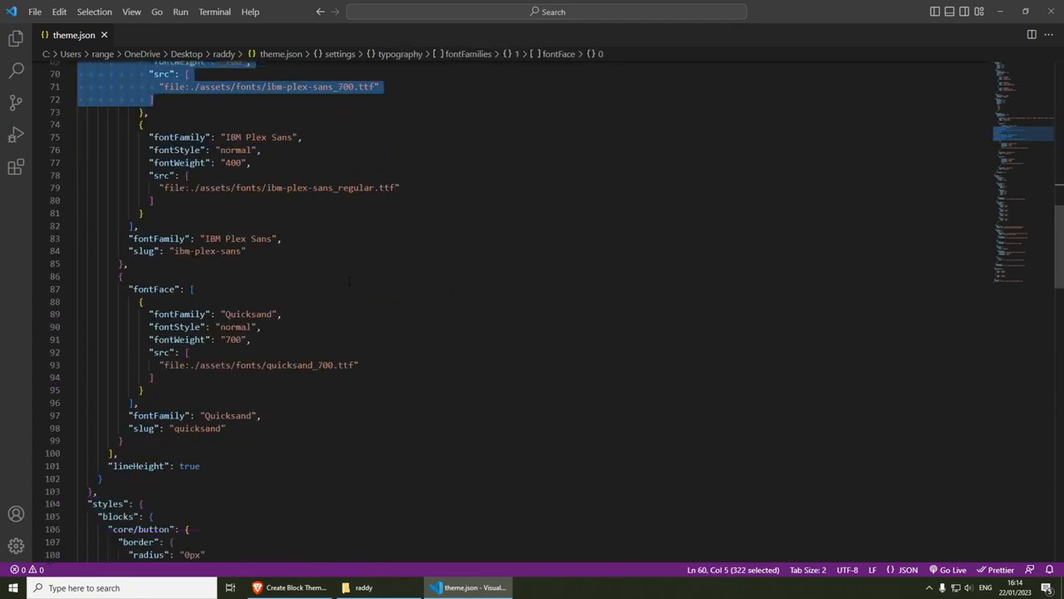
{"action": "scroll", "coordinate": [349, 281], "scroll_direction": "down", "scroll_amount": 16}
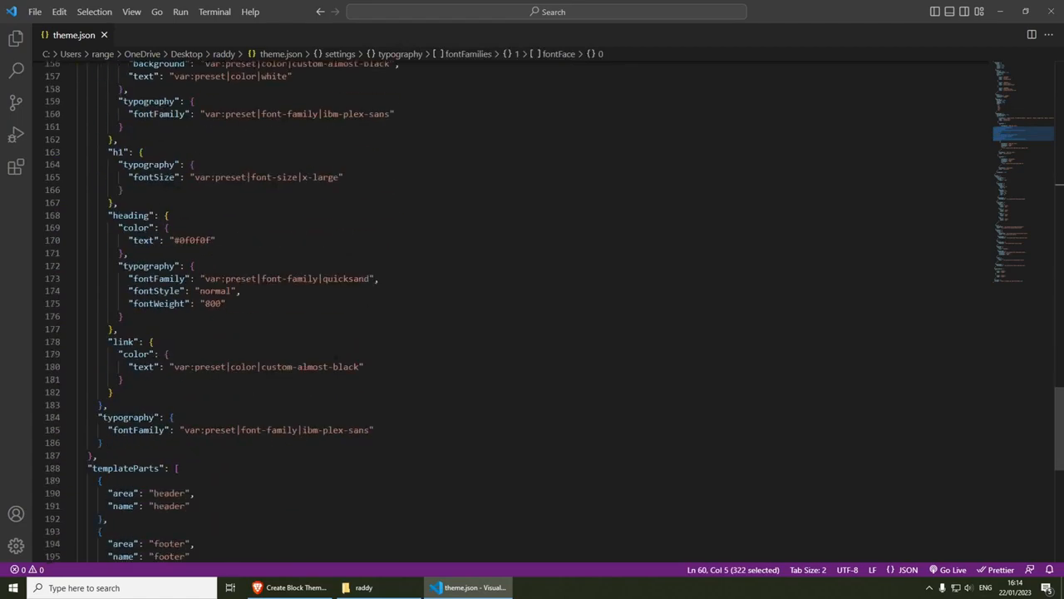
Switch back to the browser and deactivate the Gutenberg and Create Block Theme plugins.
{"action": "left_click", "coordinate": [291, 587]}
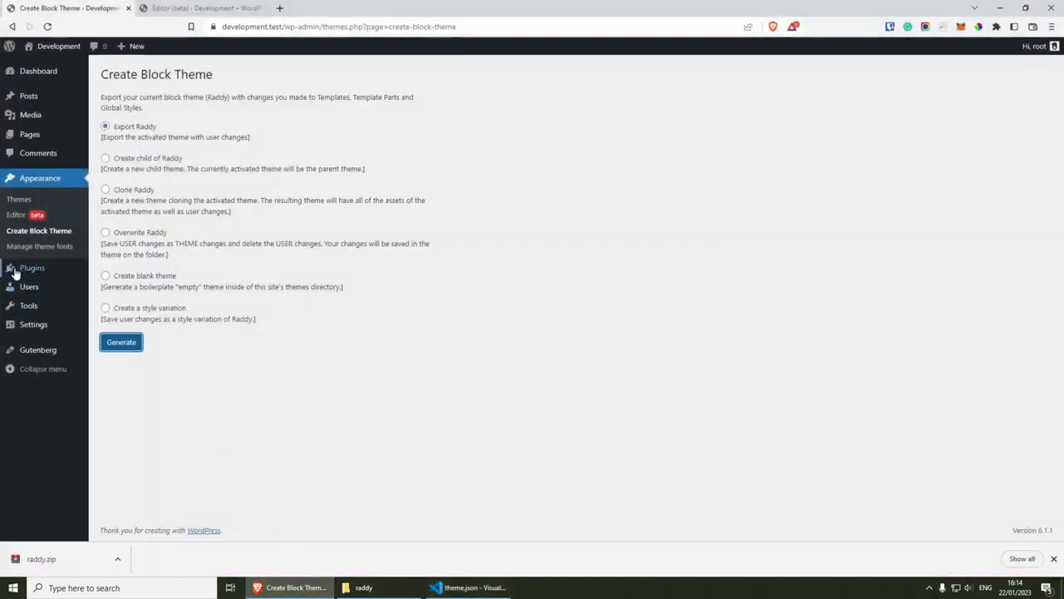
{"action": "mouse_move", "coordinate": [15, 273]}
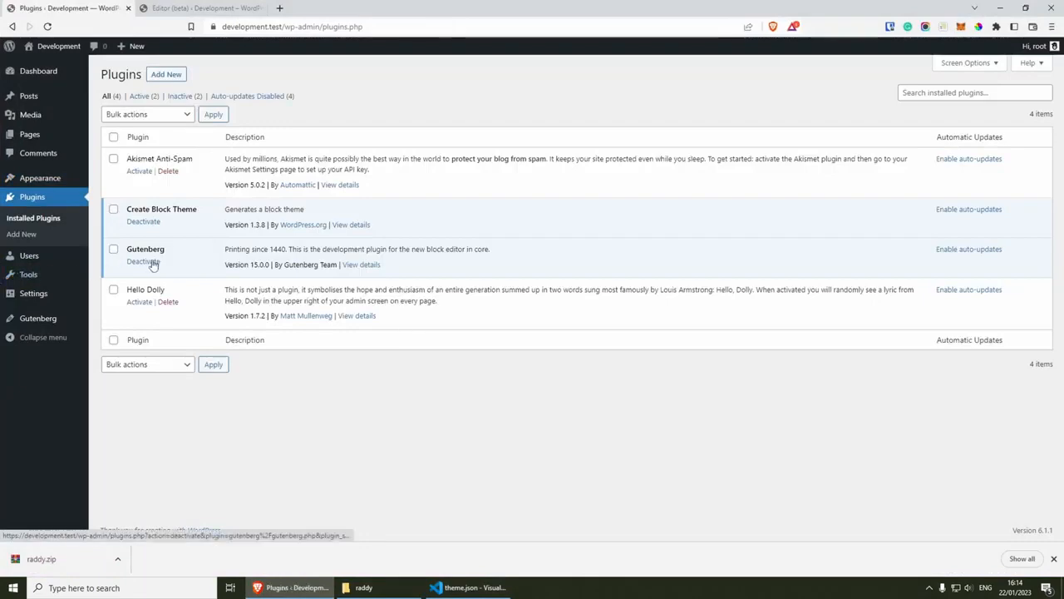
{"action": "left_click", "coordinate": [145, 262]}
{"action": "left_click", "coordinate": [141, 255]}
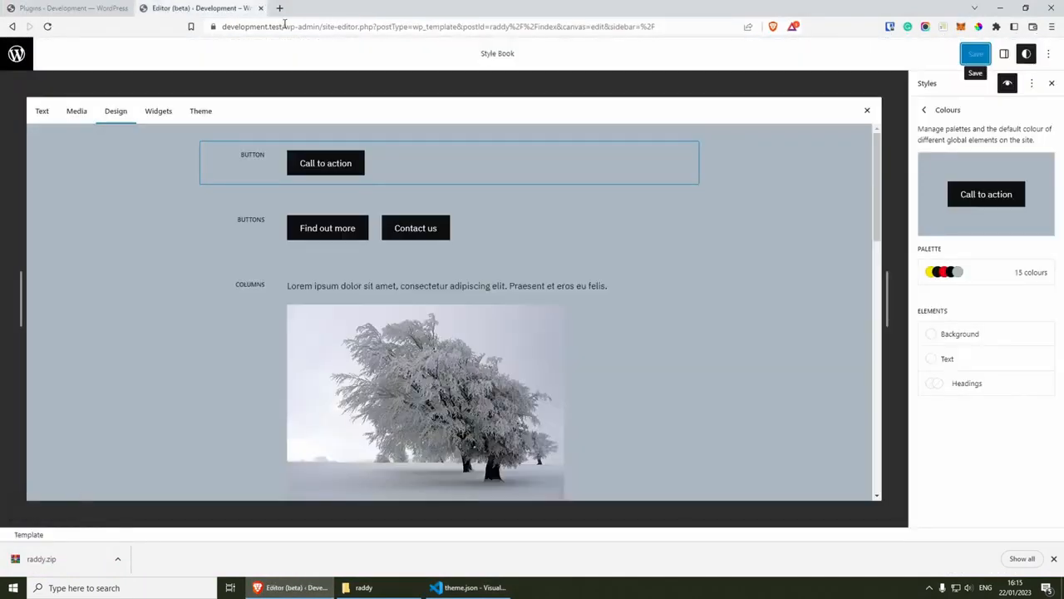
Load the home page development.test in place of the site editor and close the downloads bar.
{"action": "left_click_drag", "start_coordinate": [309, 26], "coordinate": [680, 26]}
{"action": "key", "text": "BackSpace"}
{"action": "key", "text": "Return"}
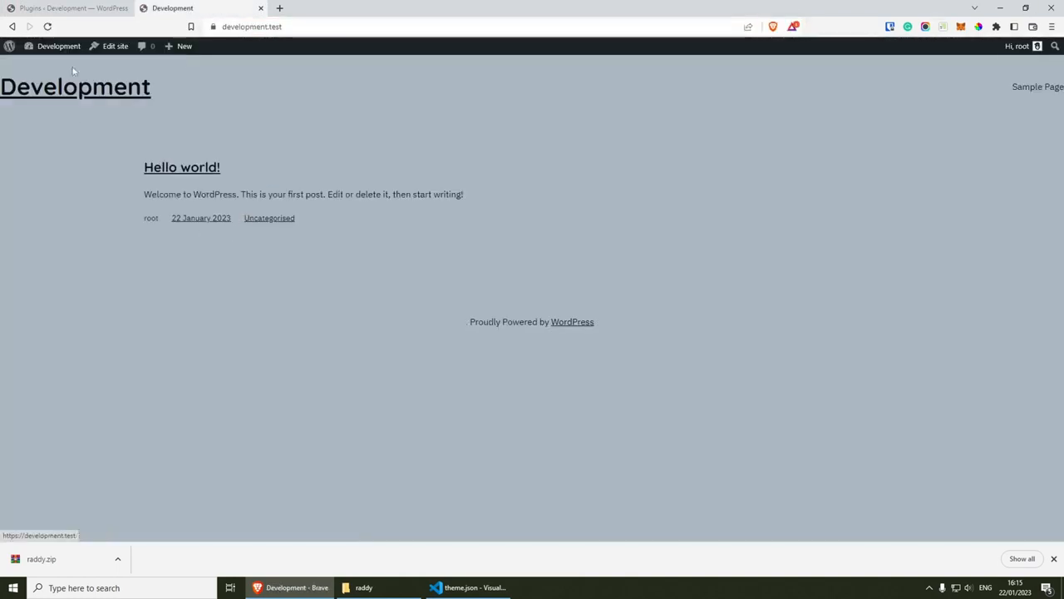
{"action": "left_click", "coordinate": [1054, 559]}
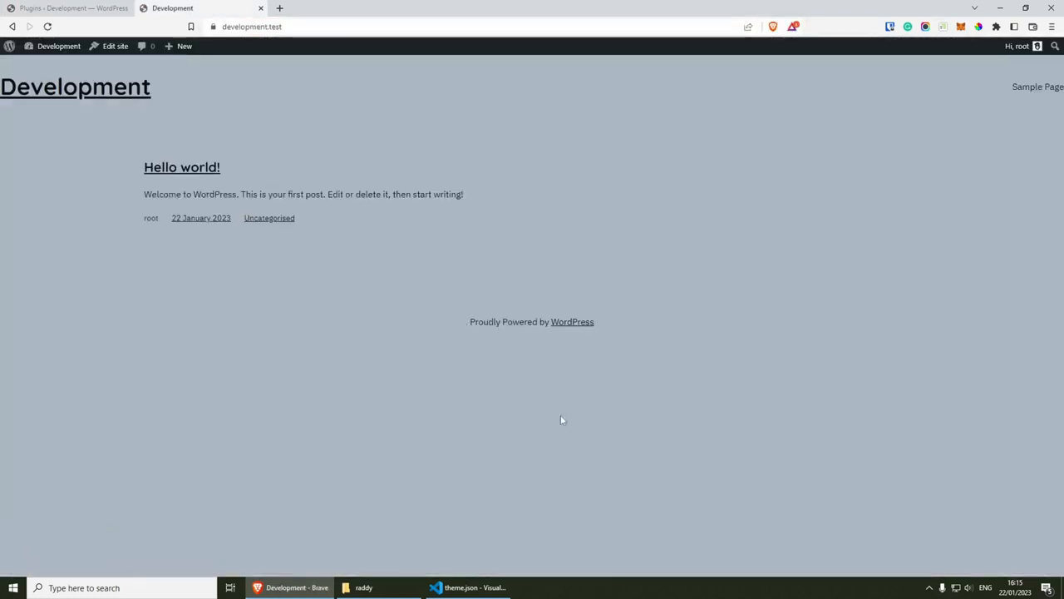